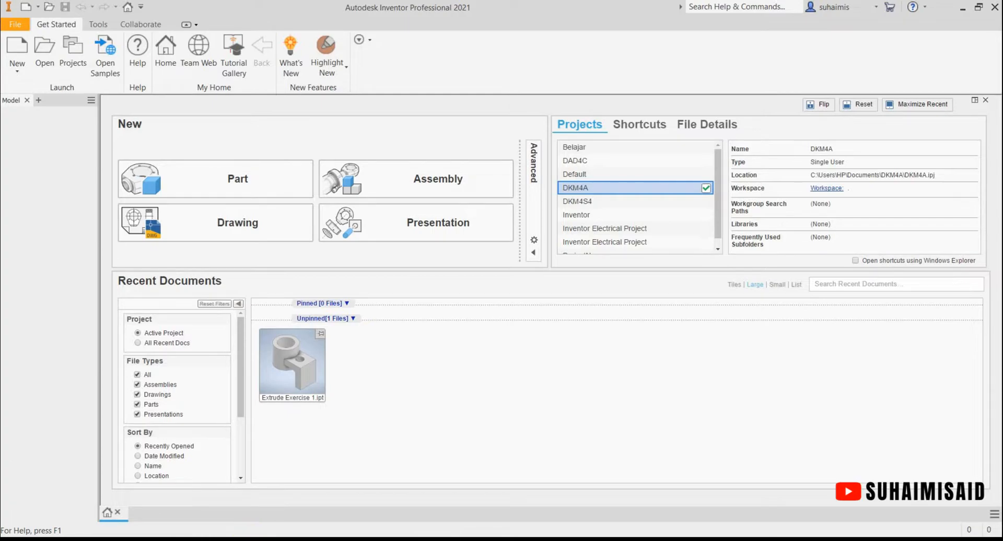
- Switch to the Revolve Exercise 3 PDF in Chrome, enlarge it to 80% and examine the section A-A dimensions and the 135° grooves
click(279, 475)
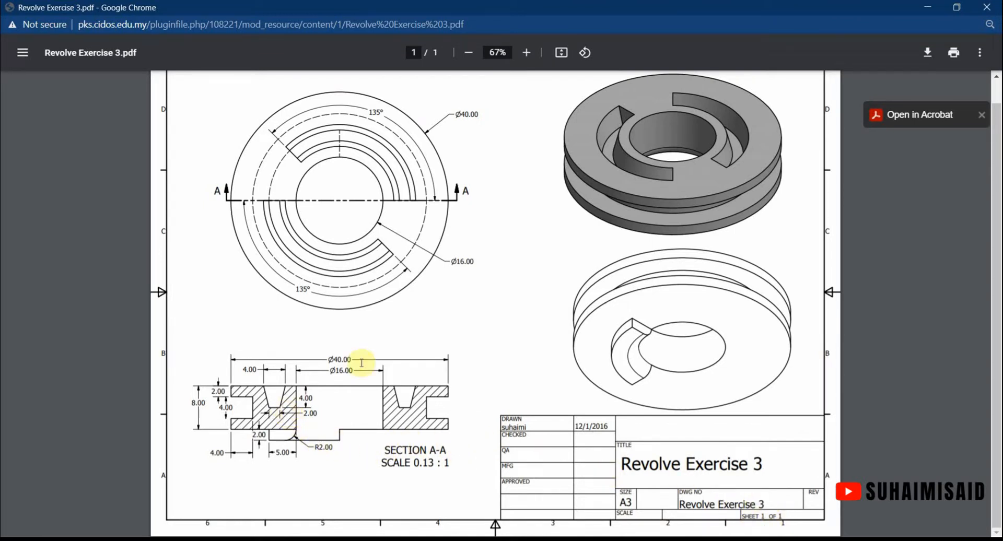
click(524, 53)
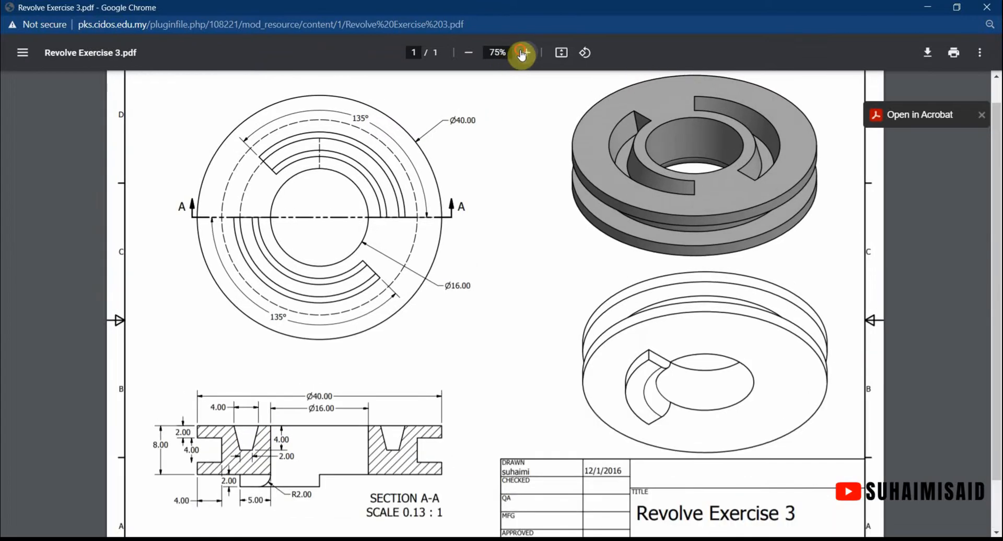
click(525, 53)
drag(996, 254, 996, 319)
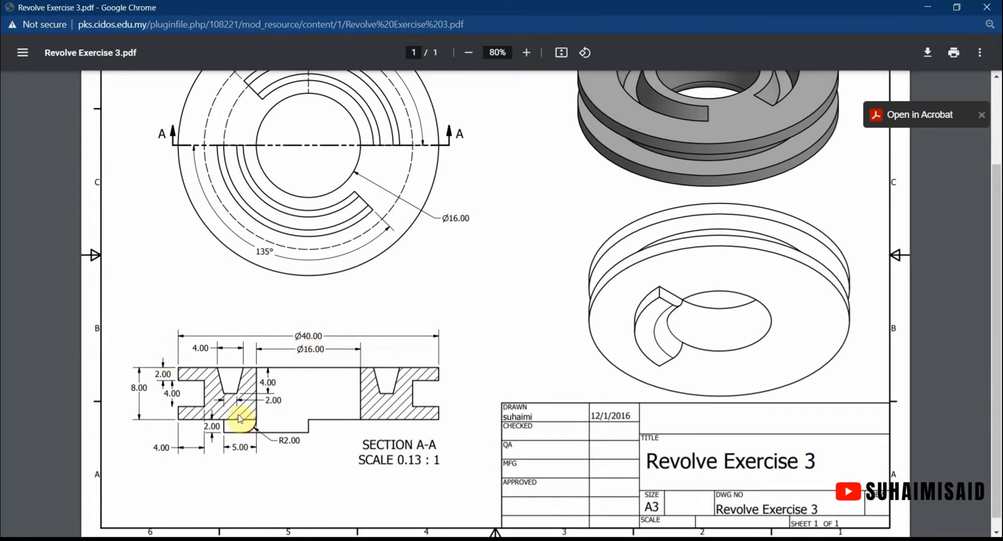
drag(997, 392, 998, 366)
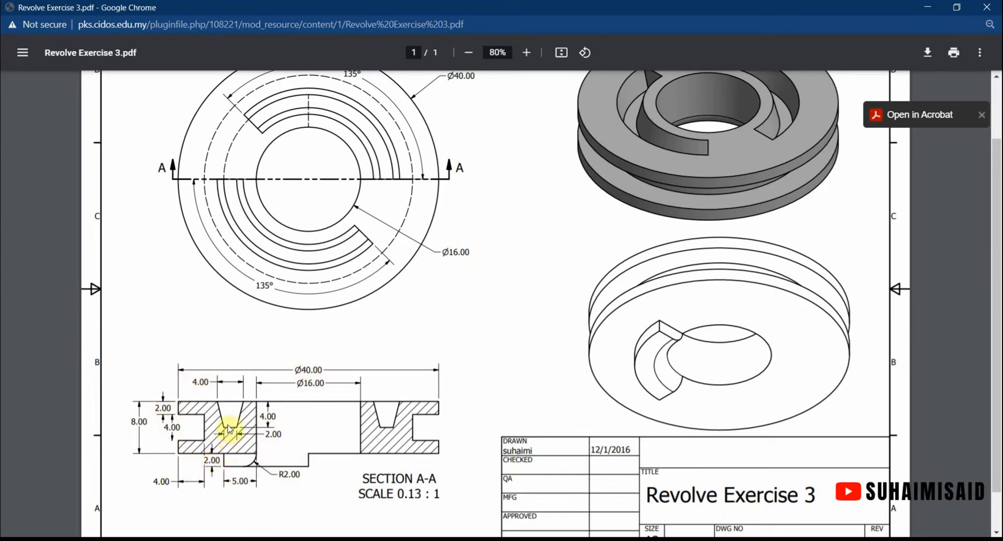
drag(998, 395, 998, 379)
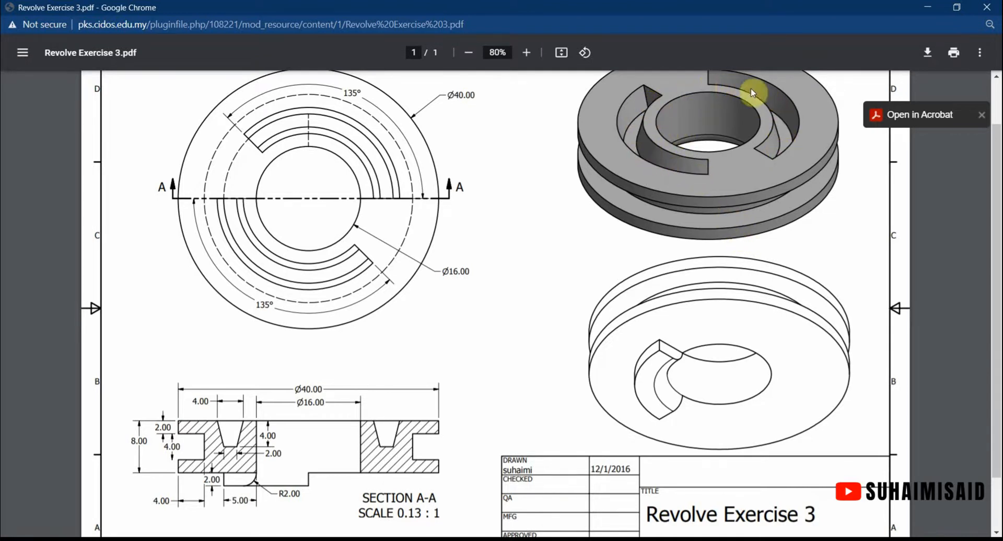
double_click(355, 92)
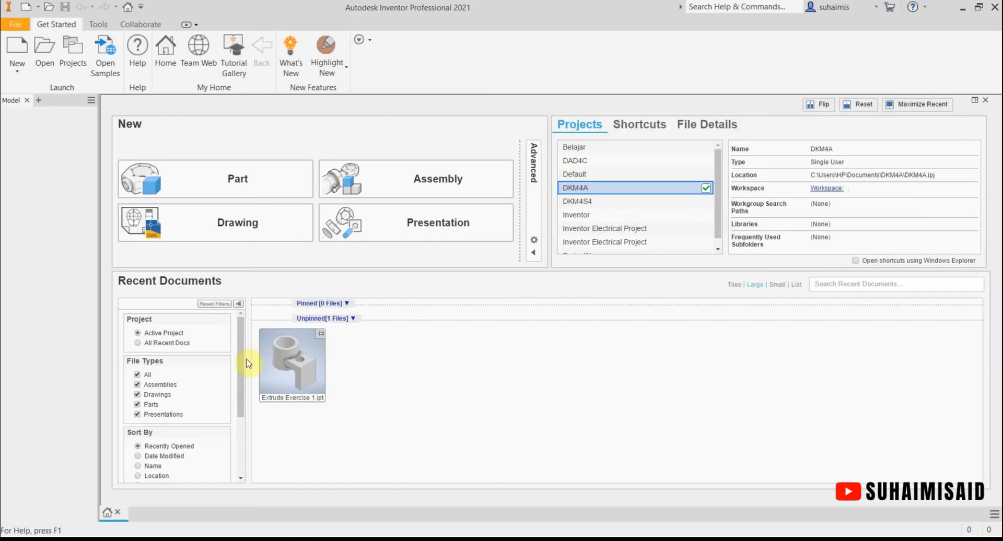
- Switch back to Inventor and create a new part from the metric Standard (mm).ipt template
click(16, 46)
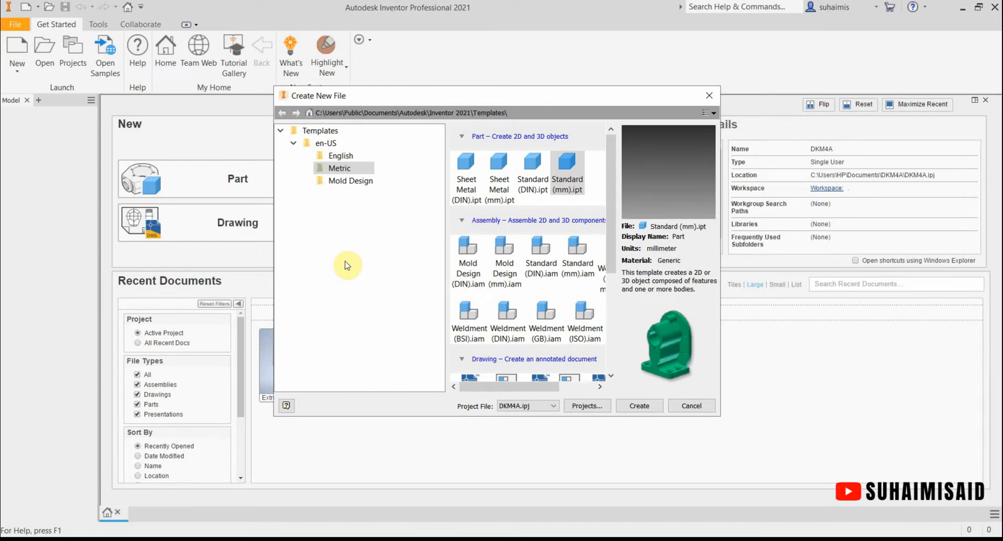
click(569, 180)
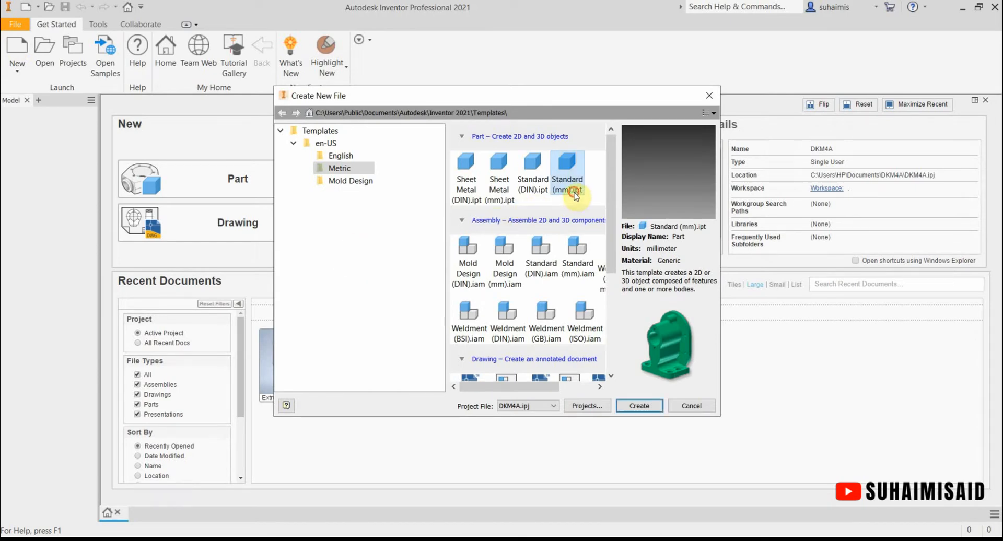
click(640, 407)
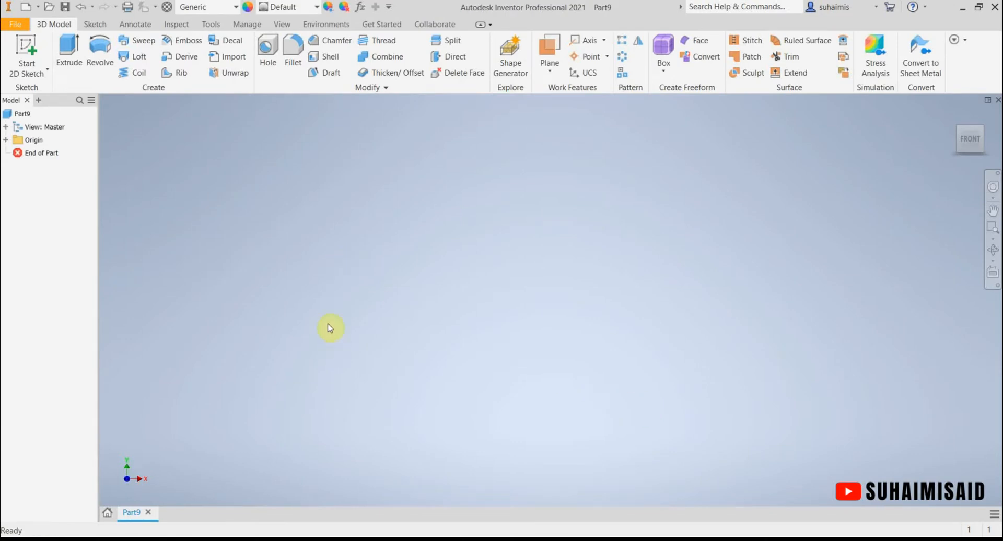
- Start a 2D sketch on the XY plane and expand the Origin folder in the model tree
click(33, 51)
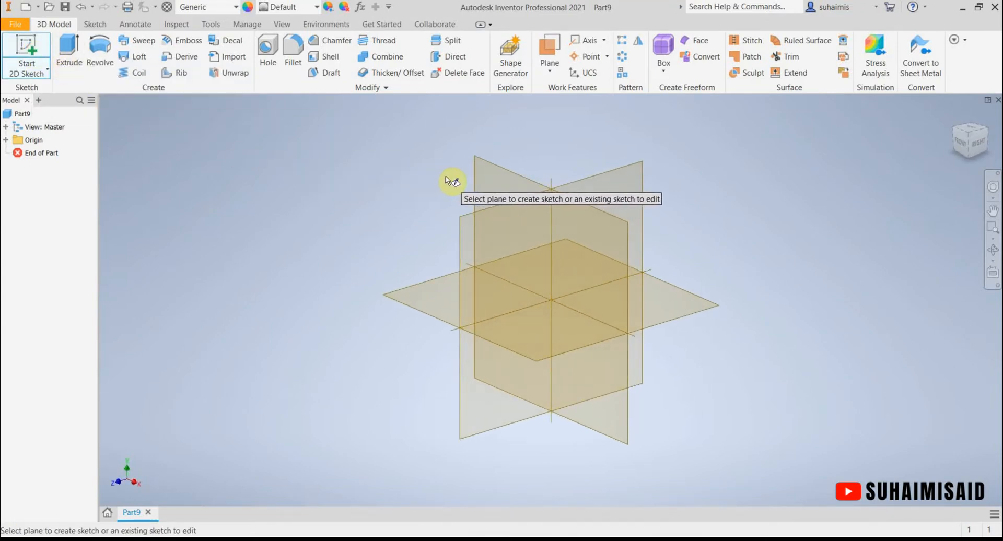
click(487, 180)
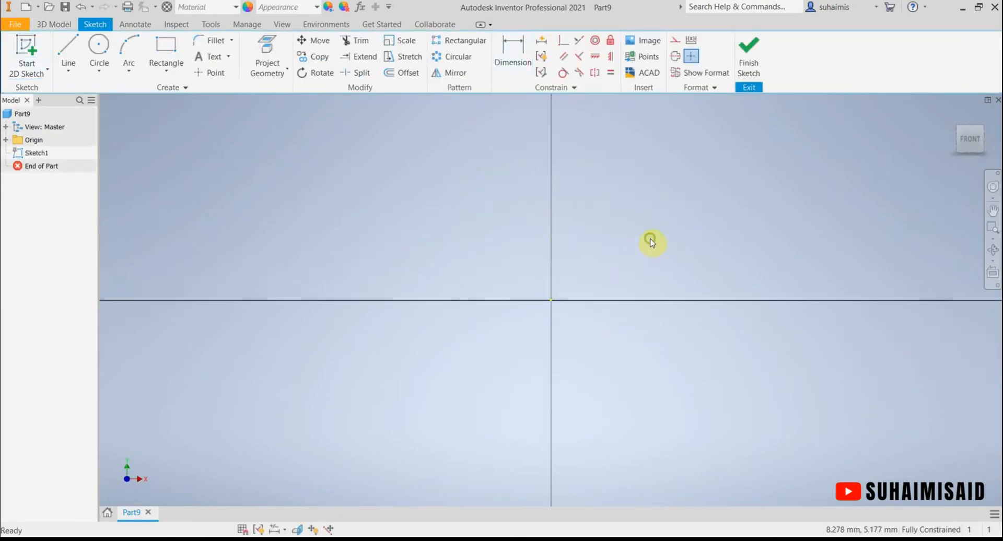
mouse_move(649, 241)
middle_down()
mouse_move(634, 290)
mouse_move(604, 297)
middle_up()
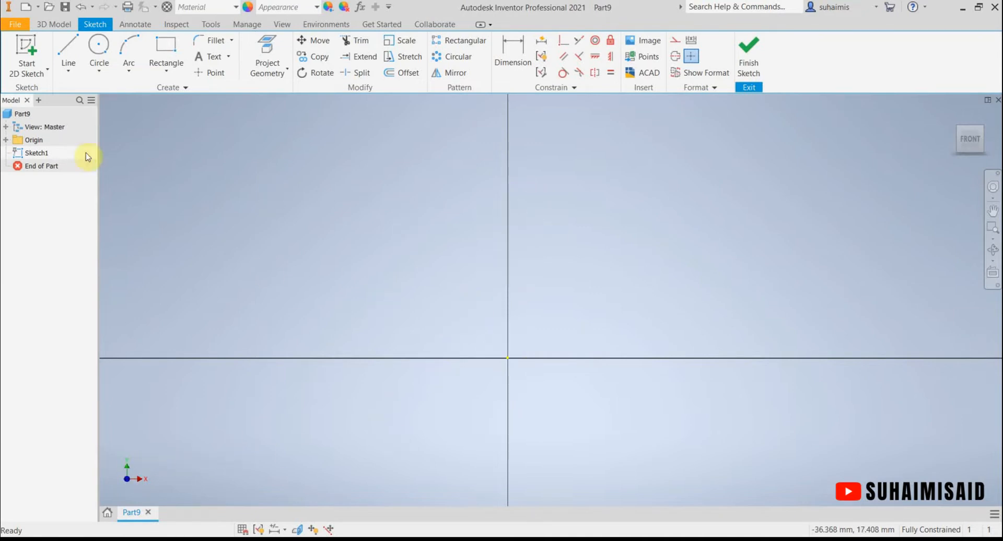
click(7, 140)
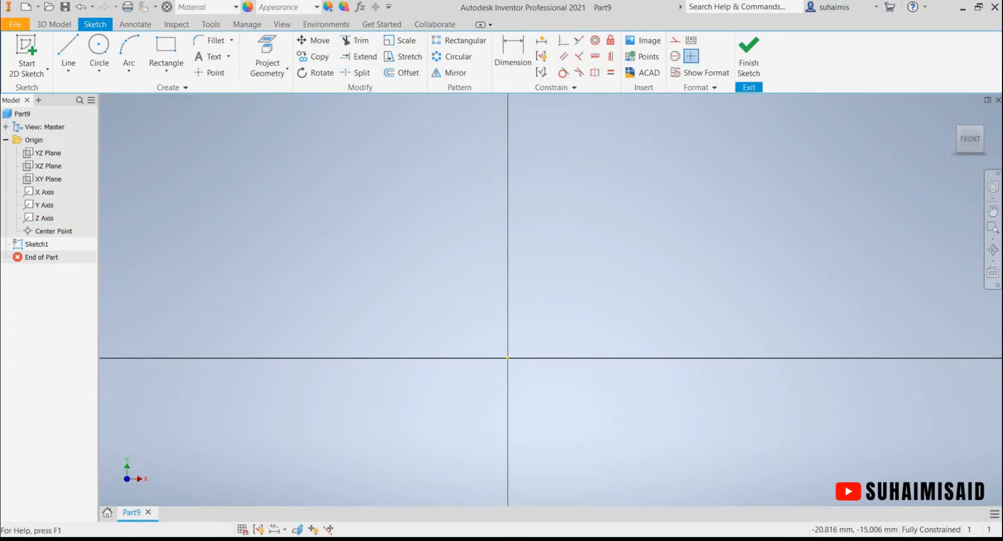
- Review the section A-A profile in the Revolve Exercise 3 PDF in Chrome, then return to the Inventor sketch
click(262, 530)
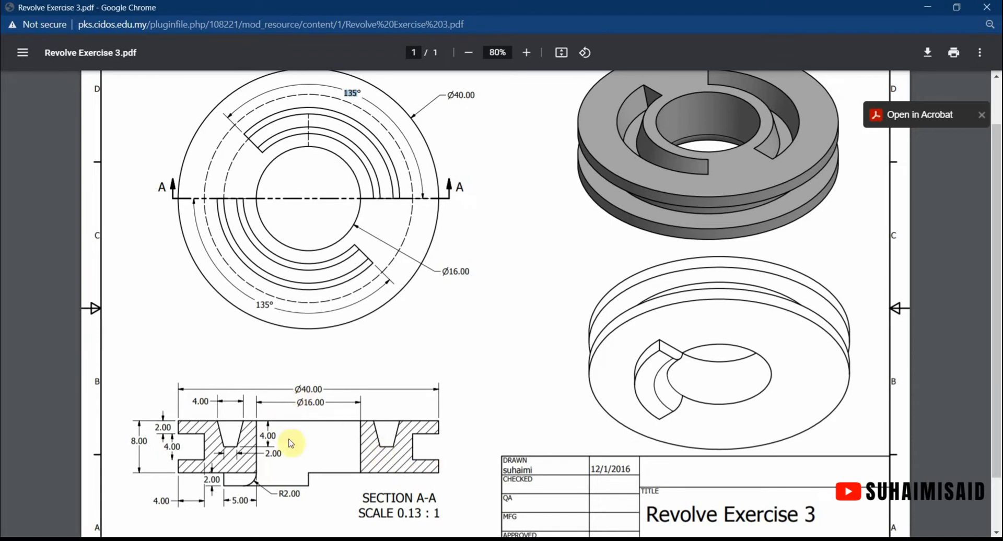
scroll(554, 374, up, 2)
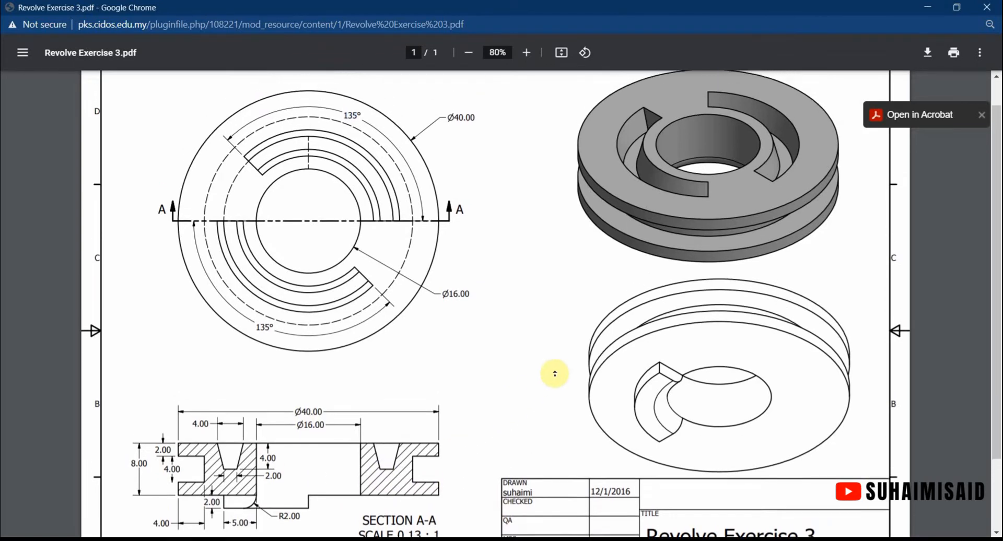
scroll(372, 483, down, 2)
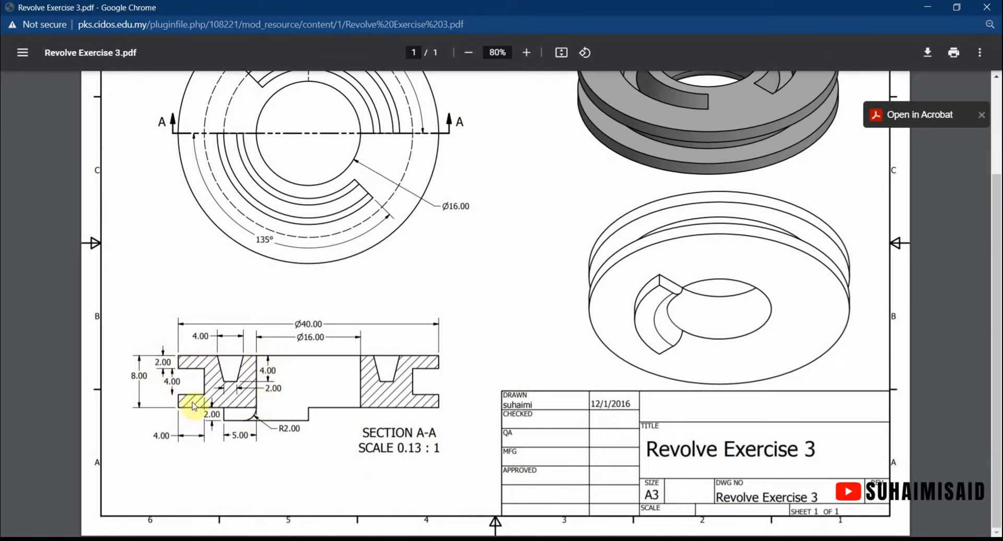
scroll(222, 386, up, 1)
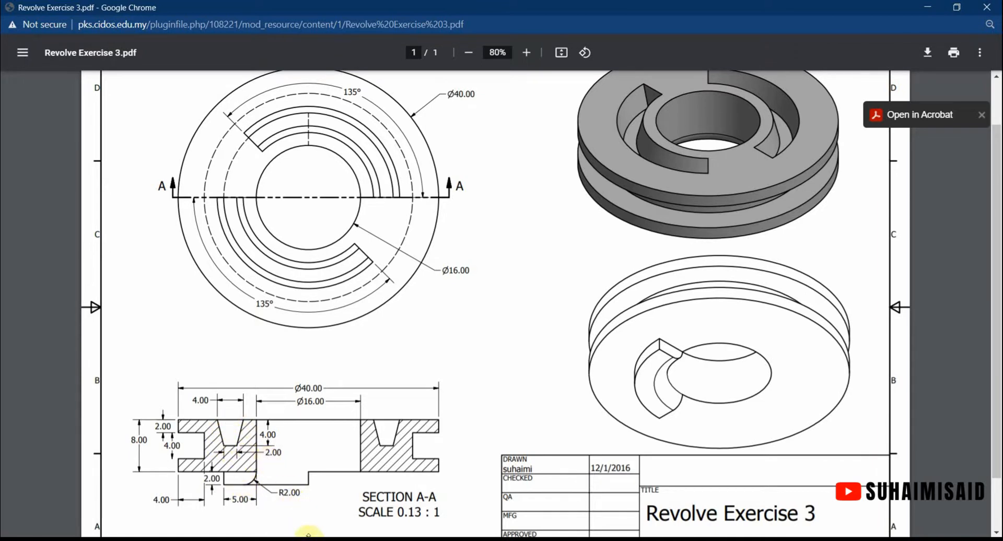
key(alt+Tab)
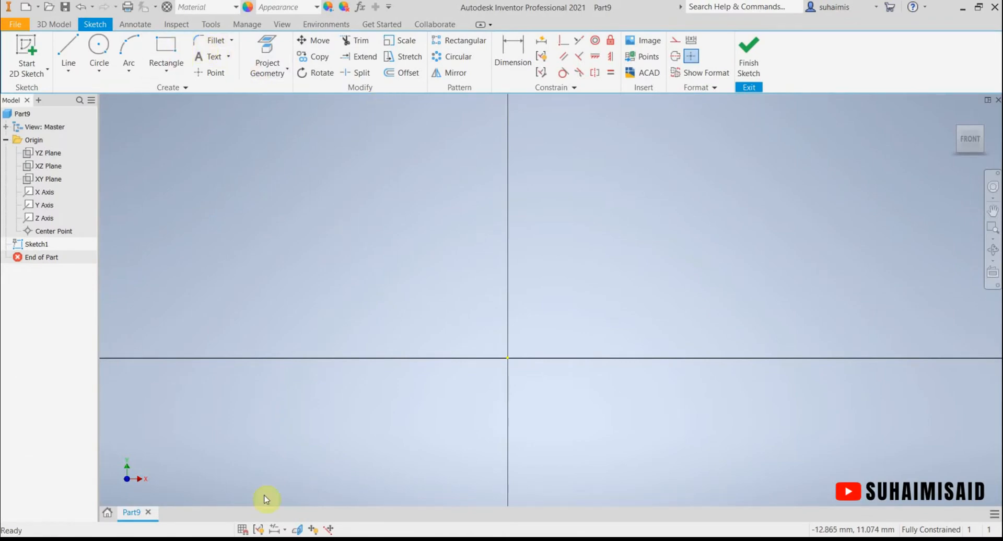
key(alt+Tab)
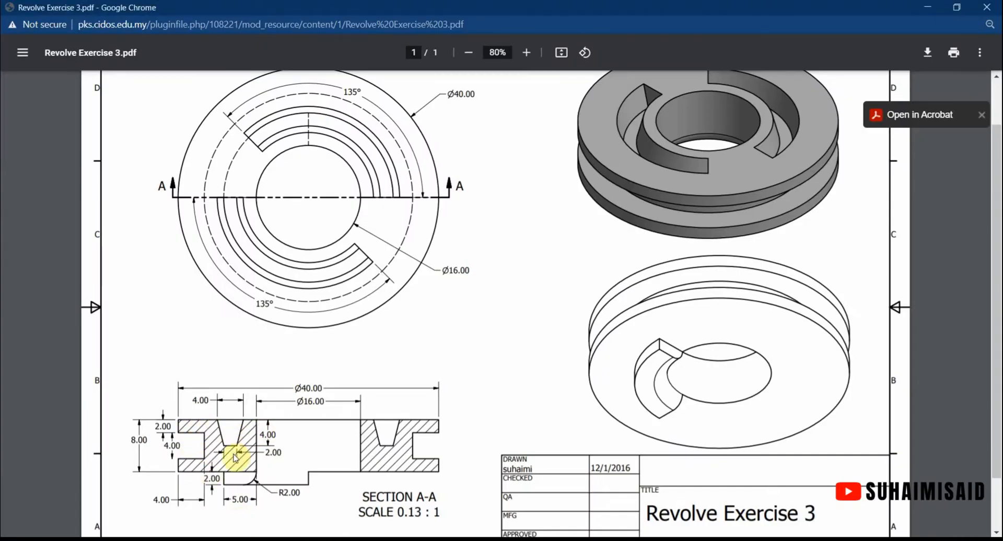
key(alt+Tab)
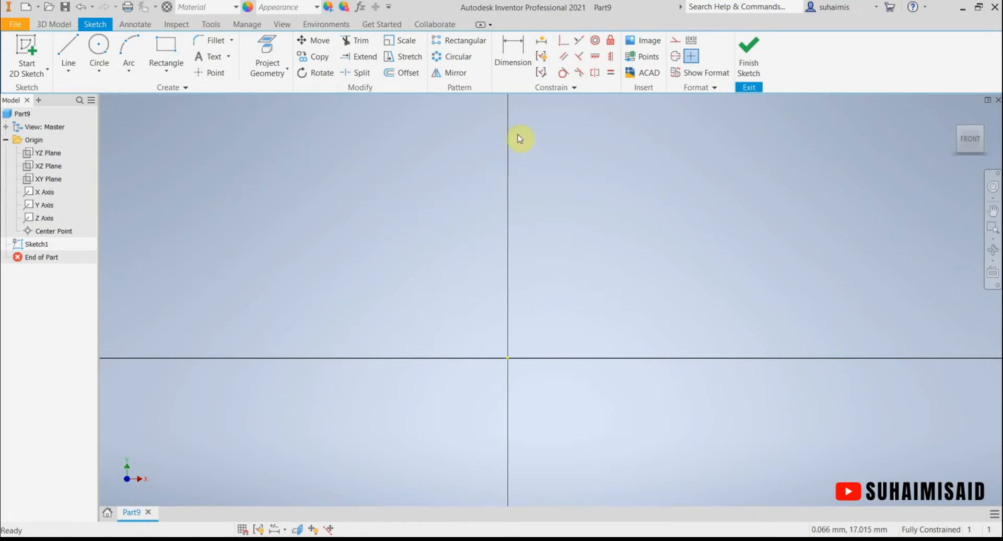
- Sketch a rectangle about 12 mm high to the negative X side of the origin, just above the horizontal axis
click(166, 47)
click(218, 199)
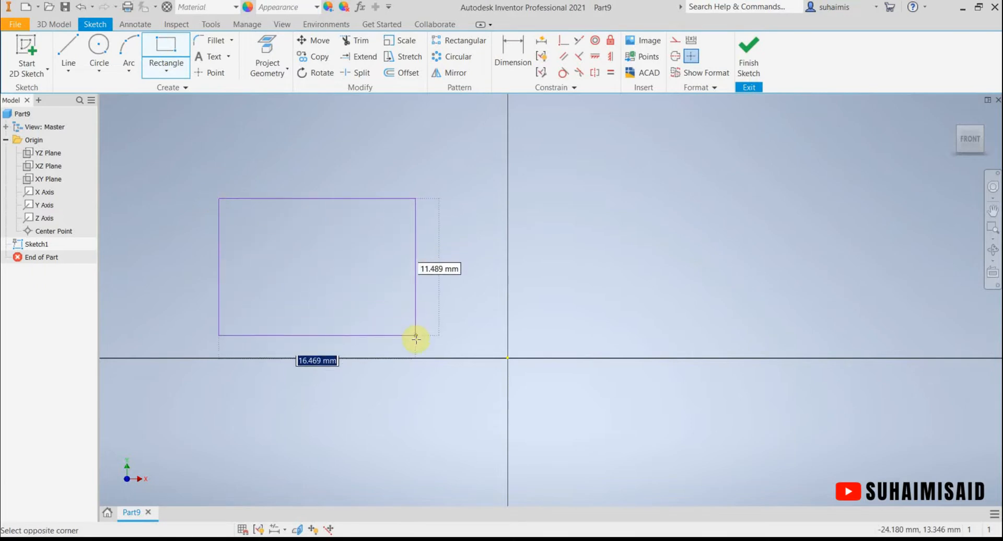
click(444, 343)
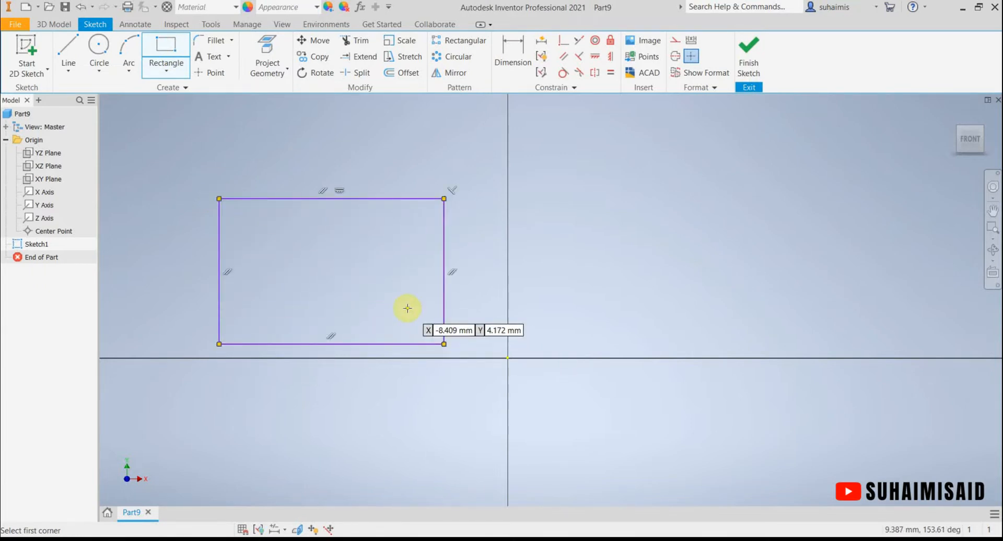
- Sketch a smaller rectangle about 6 mm wide and 5 mm high inside the first, starting on its outer vertical edge
click(159, 44)
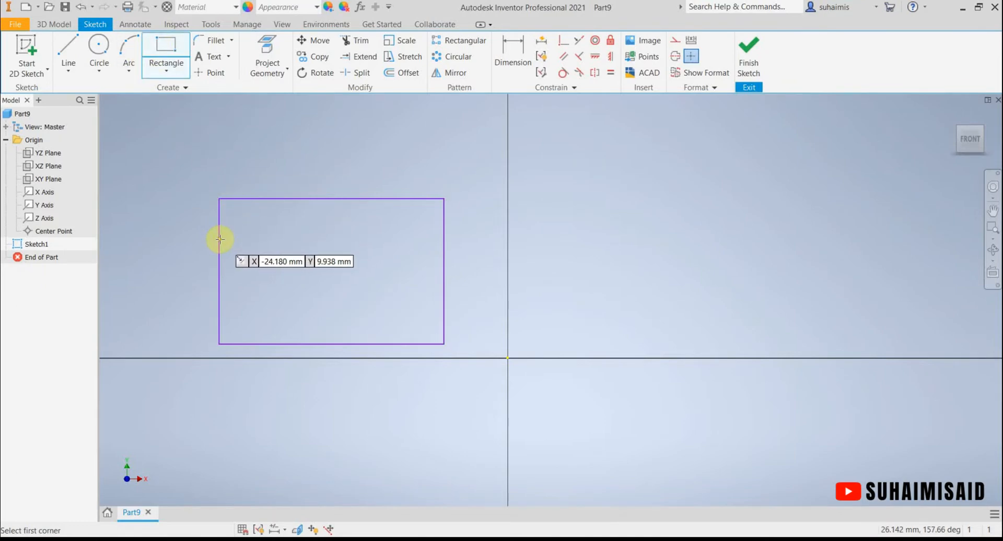
click(257, 540)
key(alt+Tab)
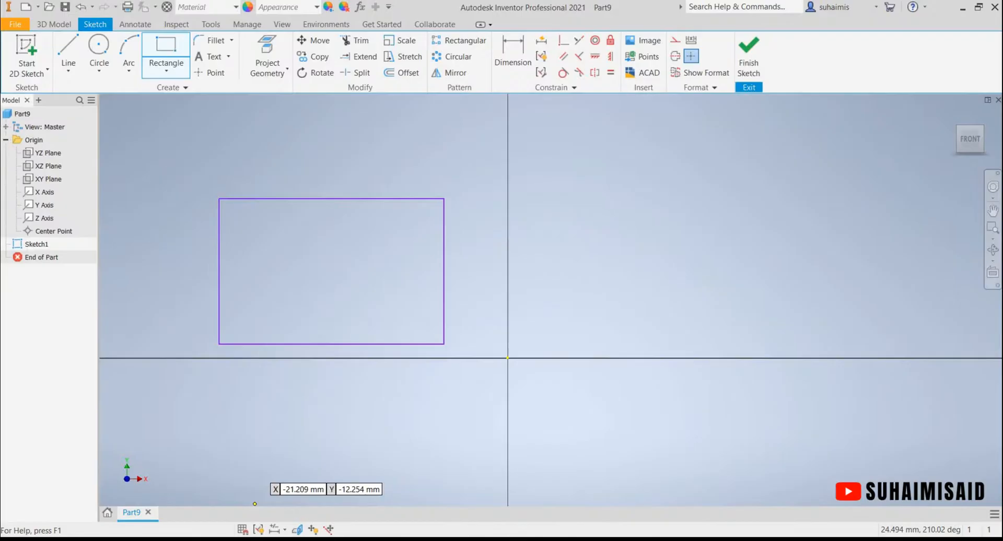
click(218, 244)
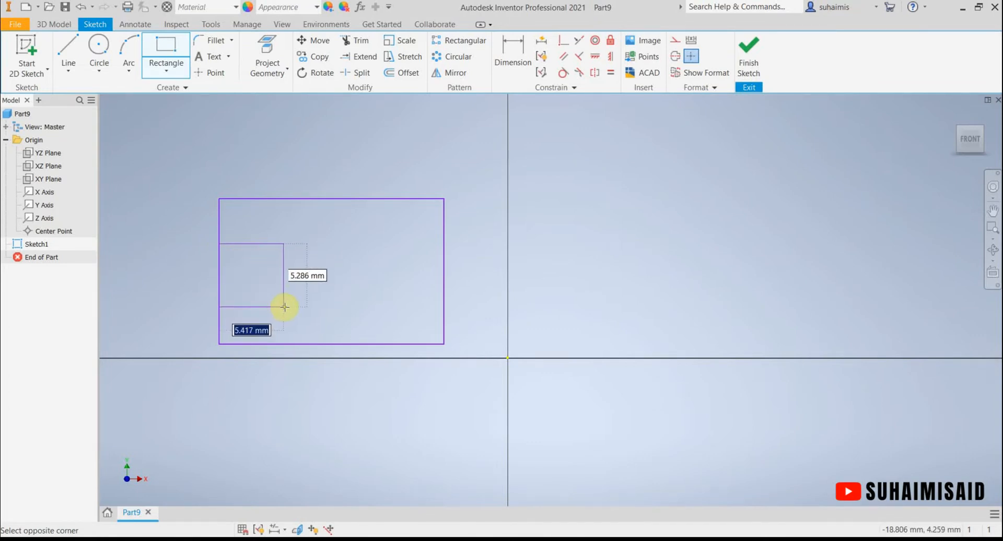
click(288, 307)
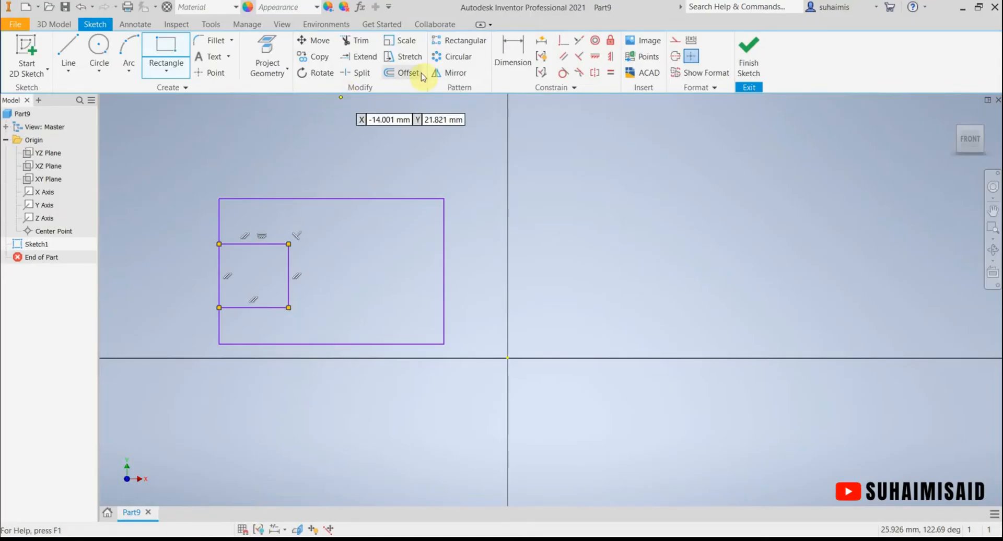
- Dimension the large rectangle's overall height to 8 mm
click(506, 60)
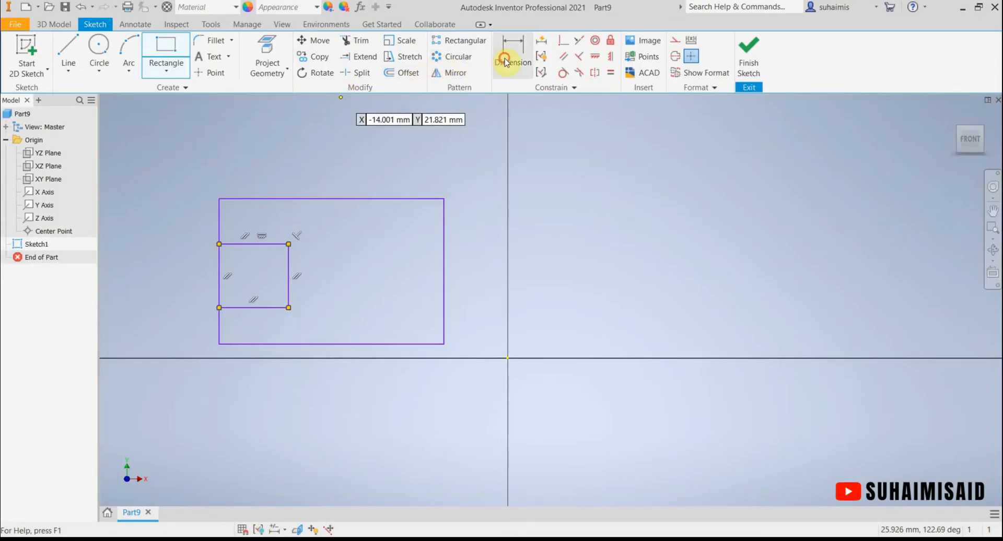
click(230, 199)
click(261, 344)
click(159, 273)
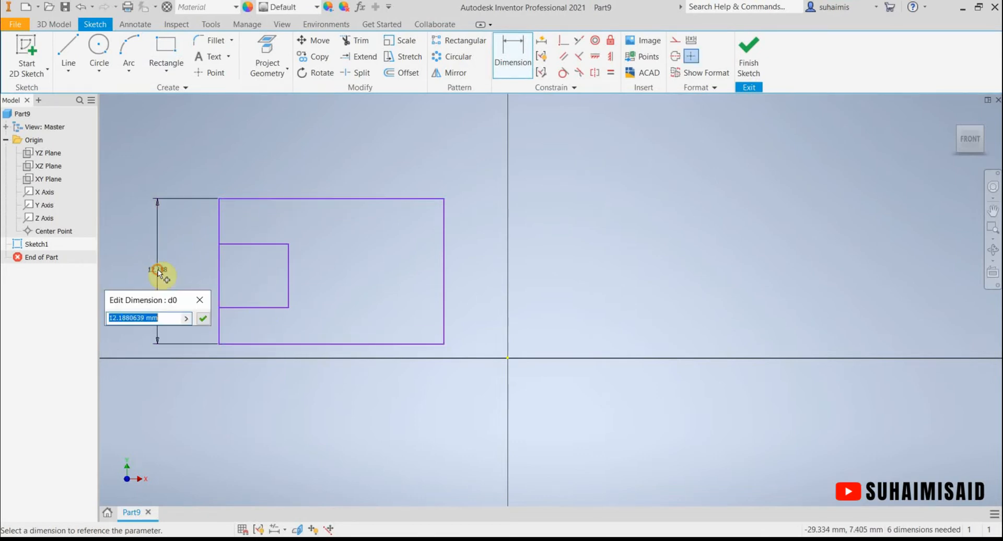
text(8)
key(Return)
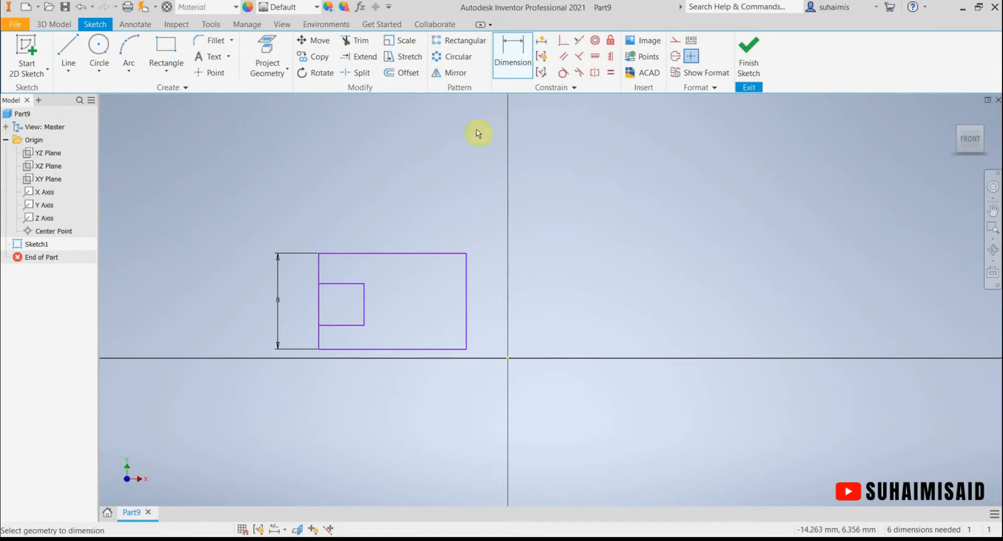
- Dimension the distance between the upper edges of the large and small rectangles to 2 mm
click(332, 254)
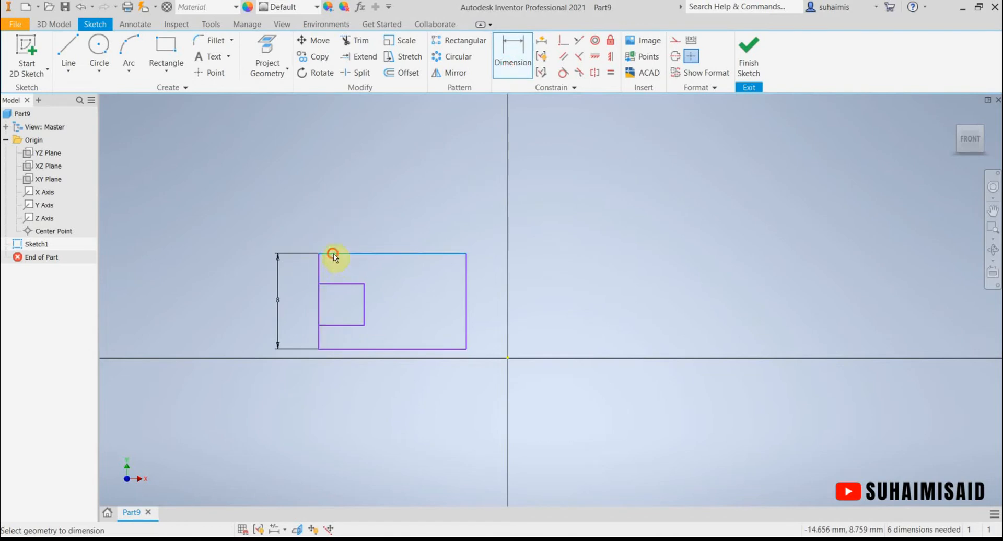
click(336, 284)
click(304, 272)
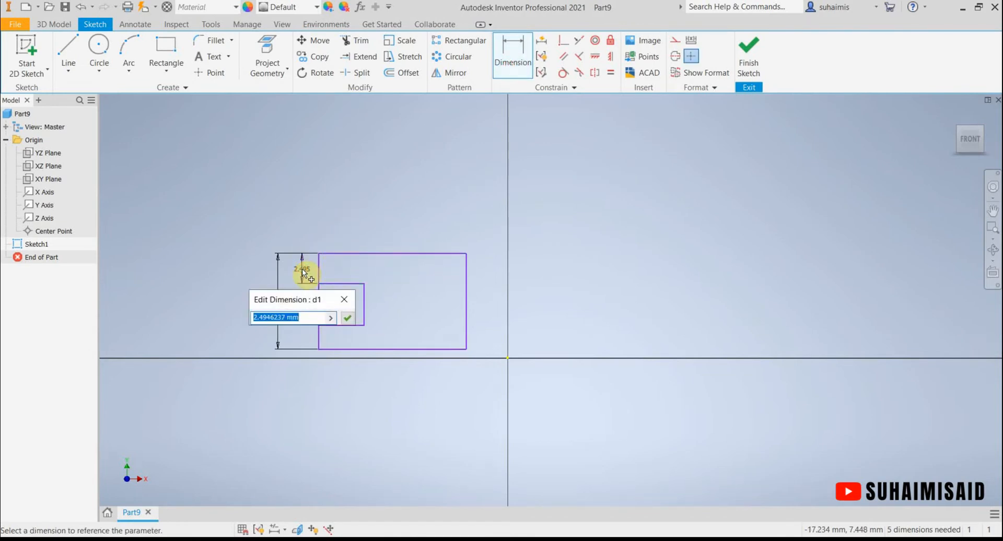
text(2)
key(Return)
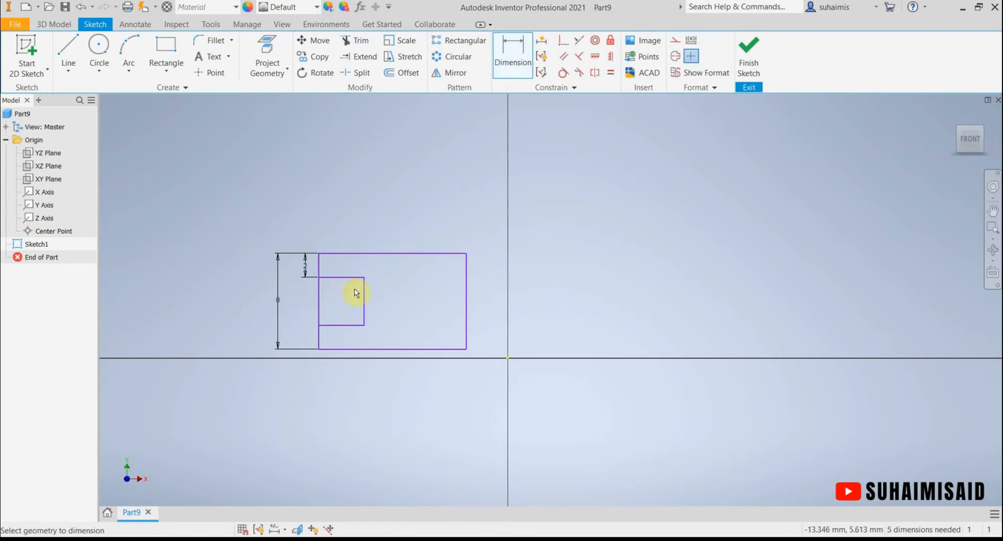
- Dimension the small rectangle's height to 4 mm
click(358, 278)
click(349, 325)
click(308, 307)
text(4)
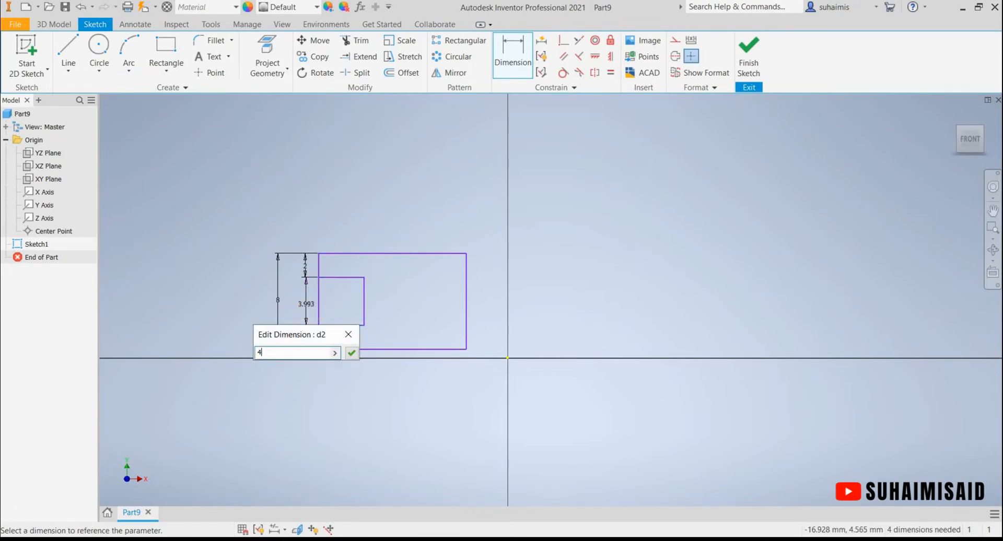
key(Return)
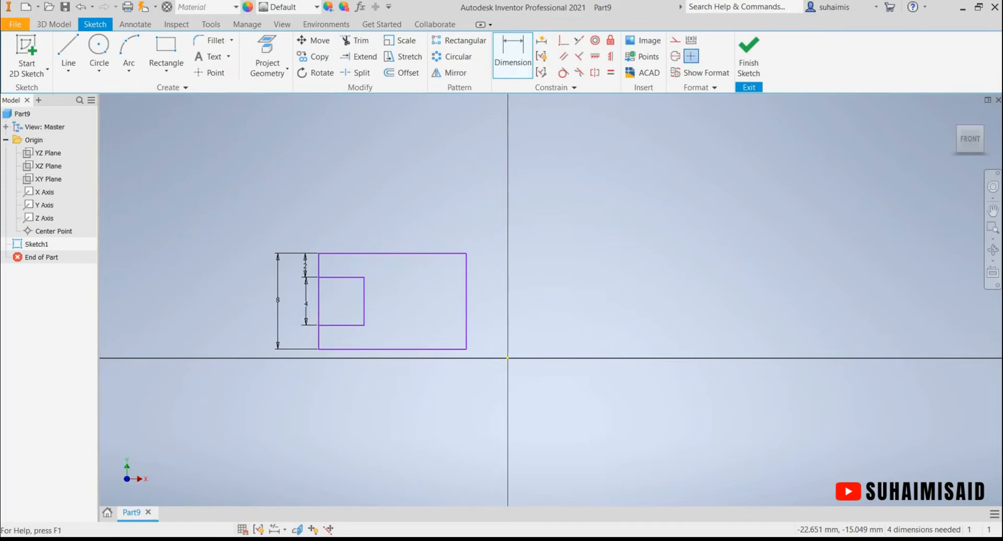
- Check the section view in the Revolve Exercise 3 drawing and dimension the small rectangle's width to 4 mm
click(247, 540)
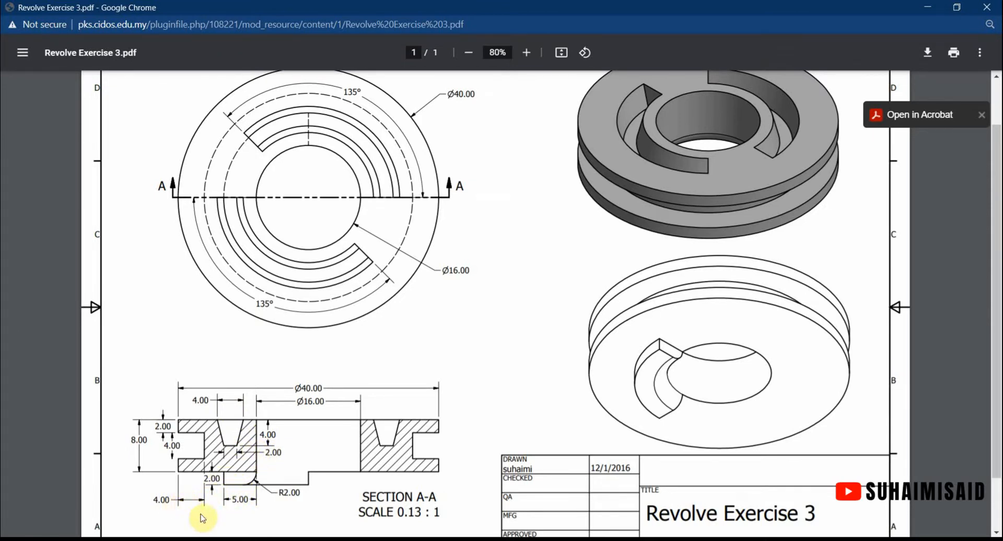
key(alt+Tab)
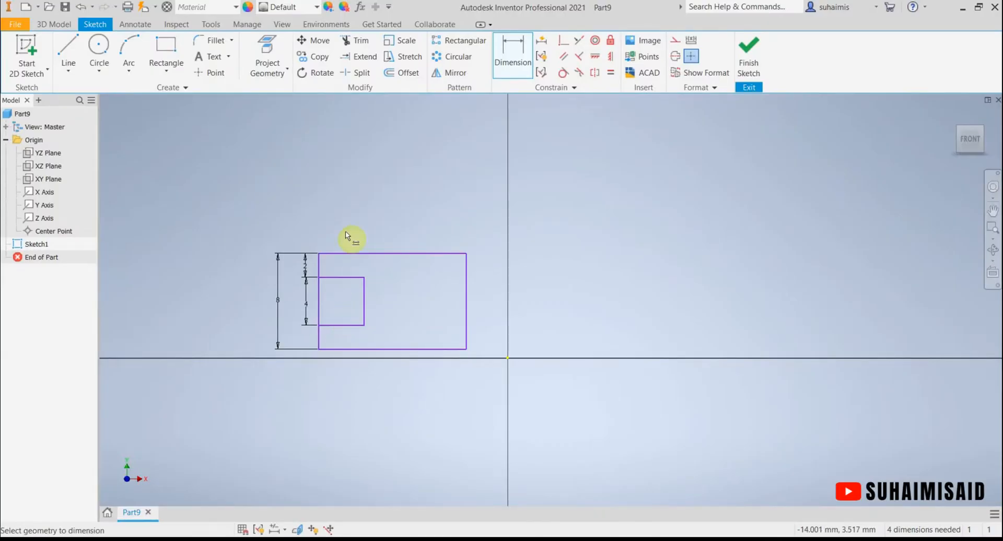
click(504, 61)
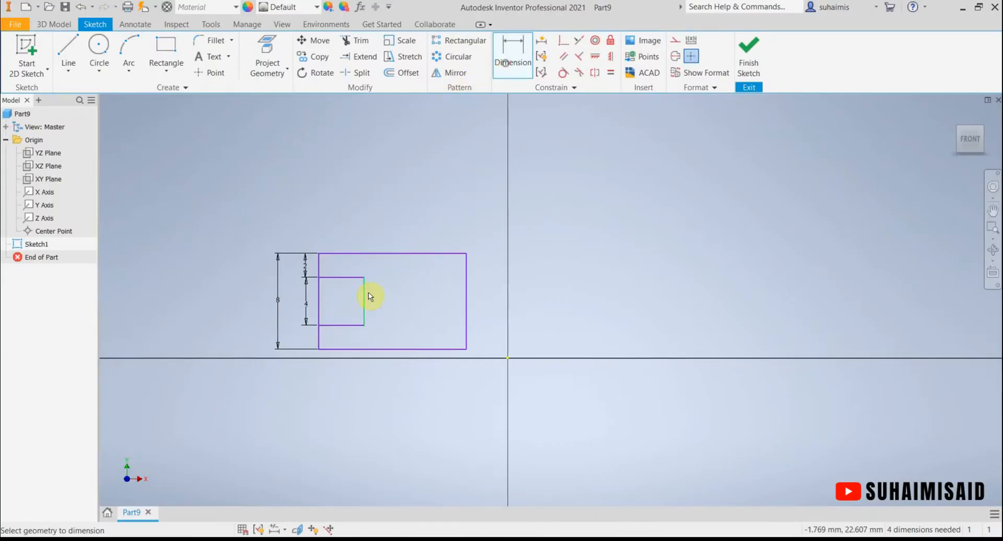
click(340, 327)
click(341, 382)
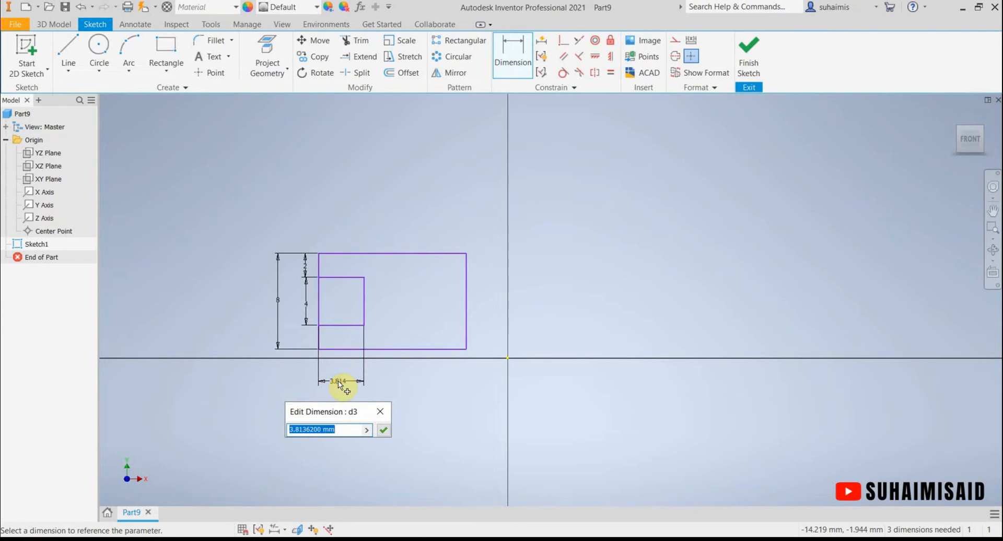
text(4)
key(Return)
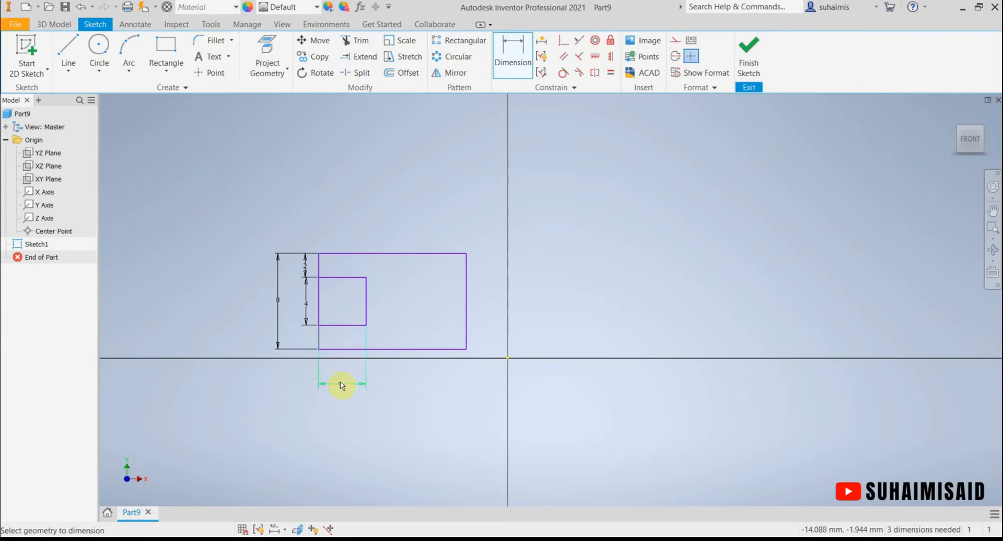
- Check the reference drawing again and sketch a vertical line about 17 mm long upward from the origin
key(alt+Tab)
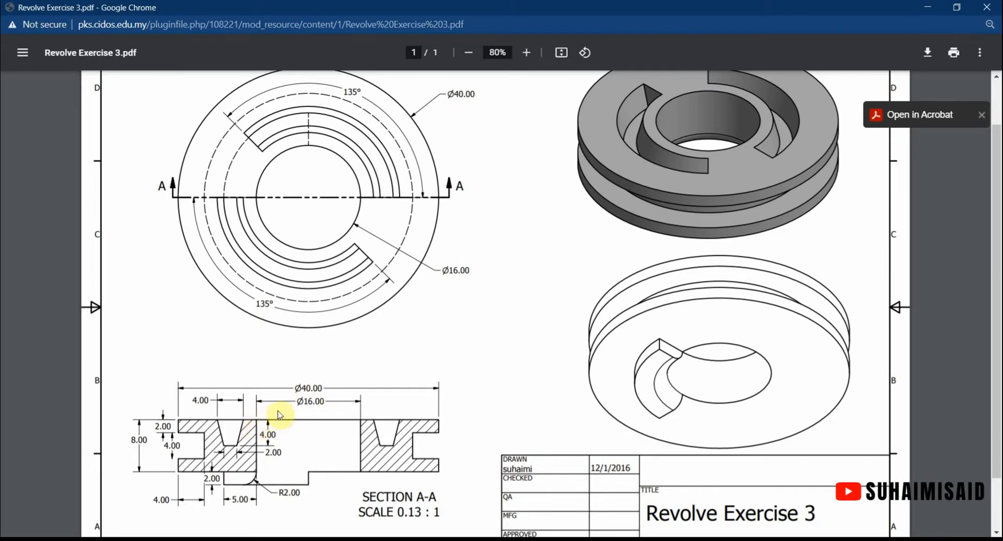
key(alt+Tab)
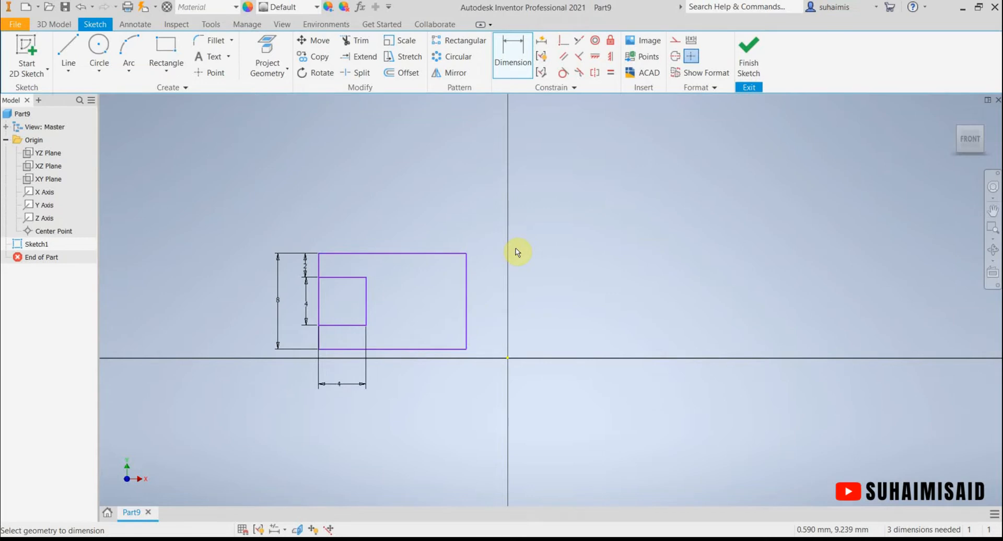
click(68, 50)
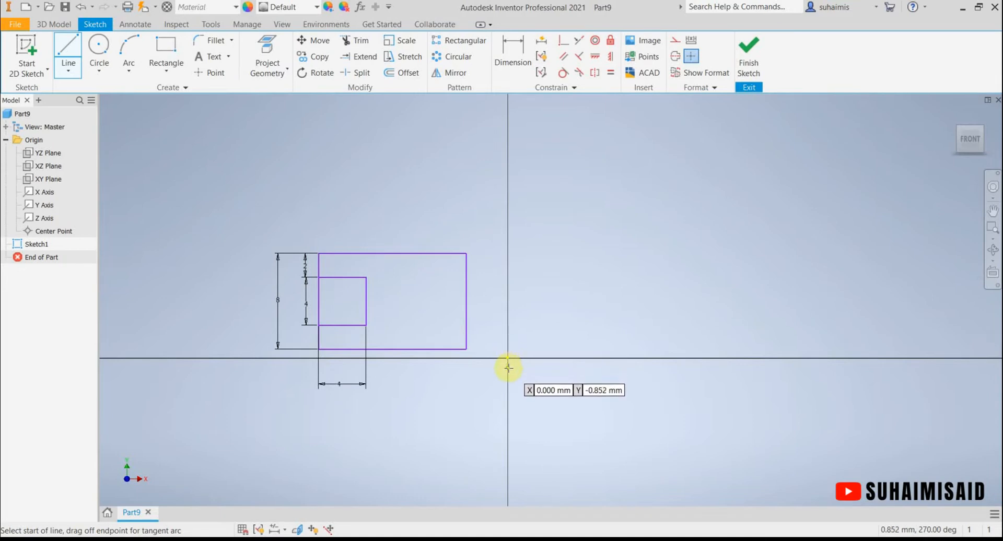
click(508, 359)
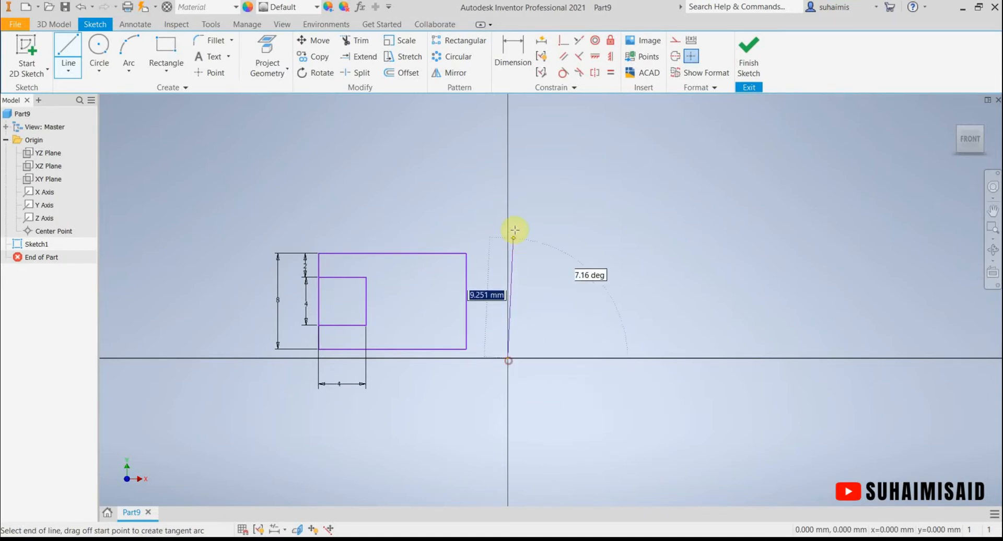
click(506, 155)
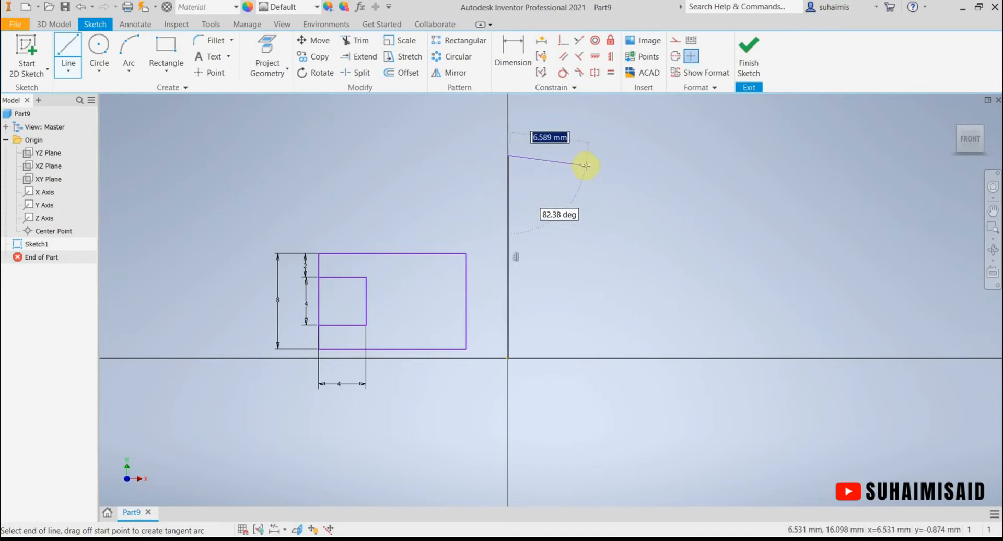
key(Escape)
key(Escape)
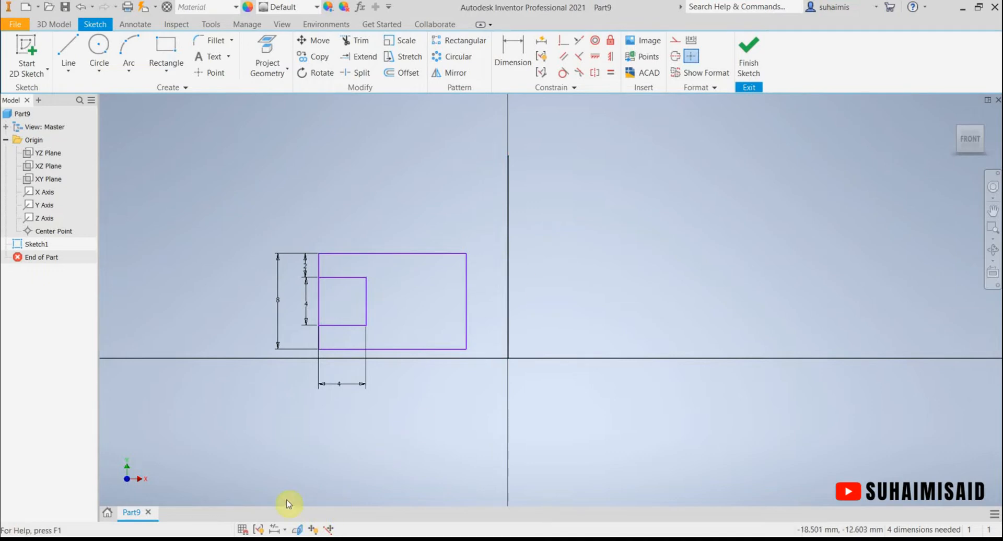
click(513, 61)
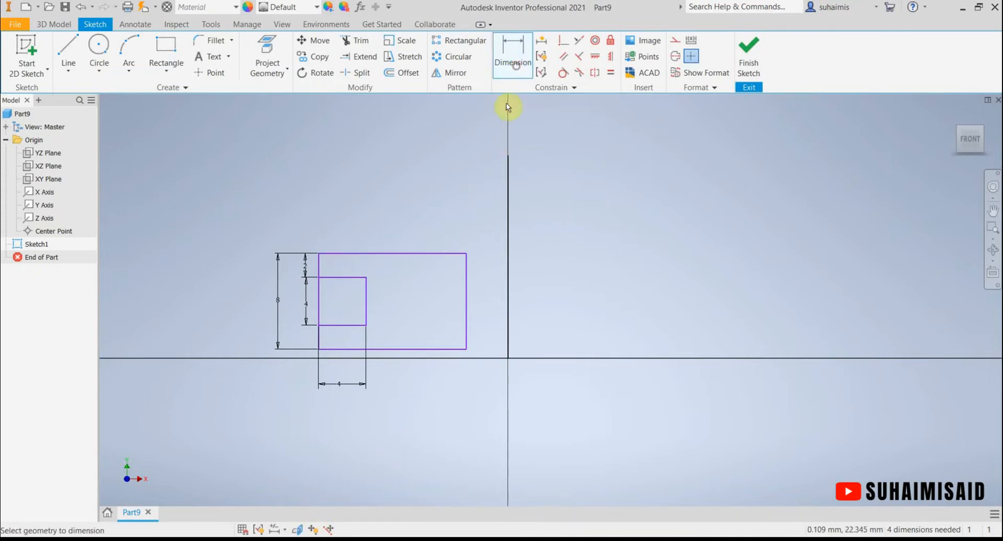
click(469, 266)
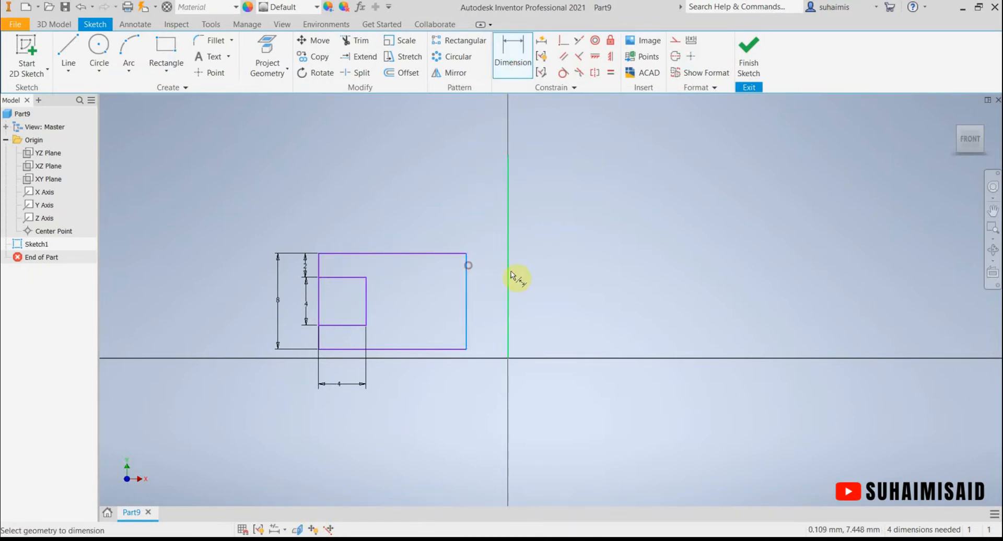
click(509, 273)
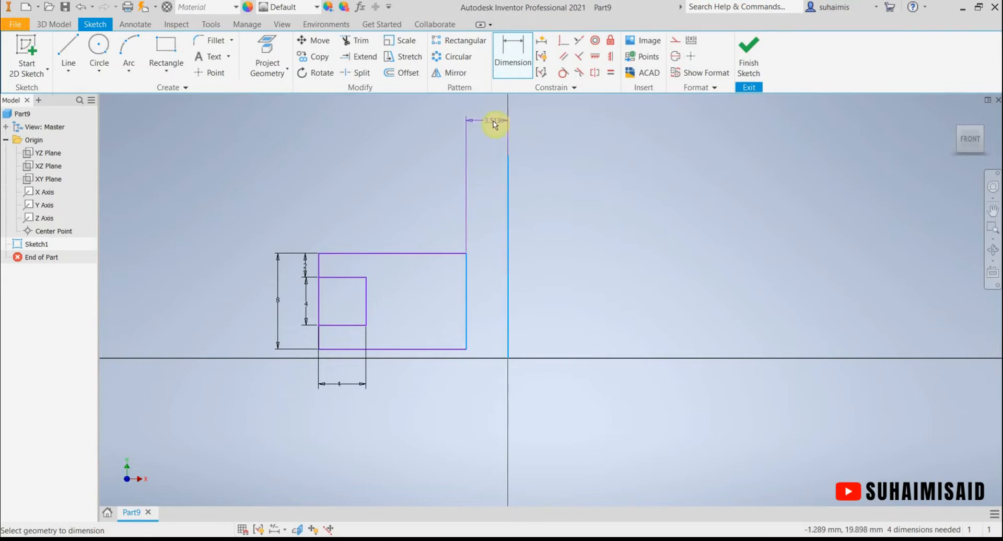
key(Escape)
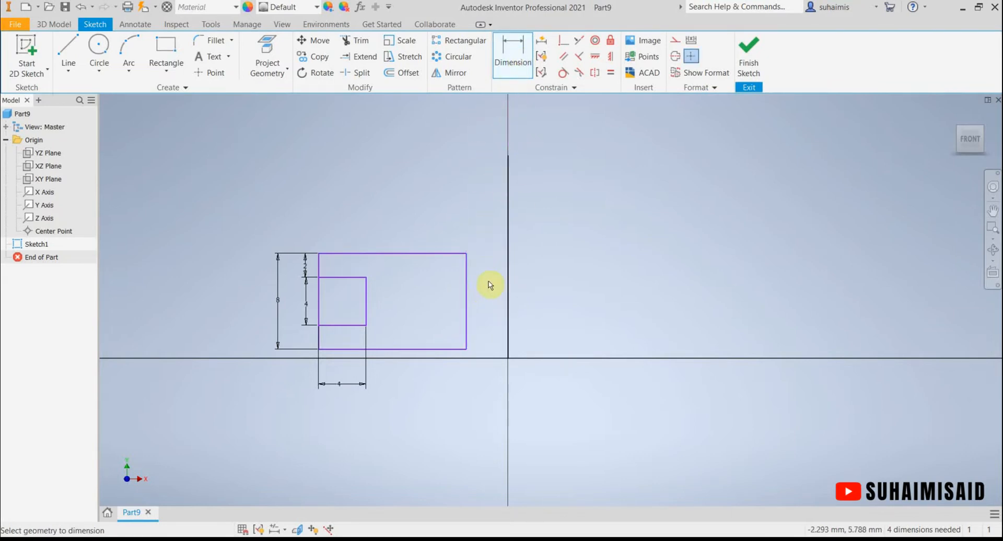
click(471, 294)
click(509, 298)
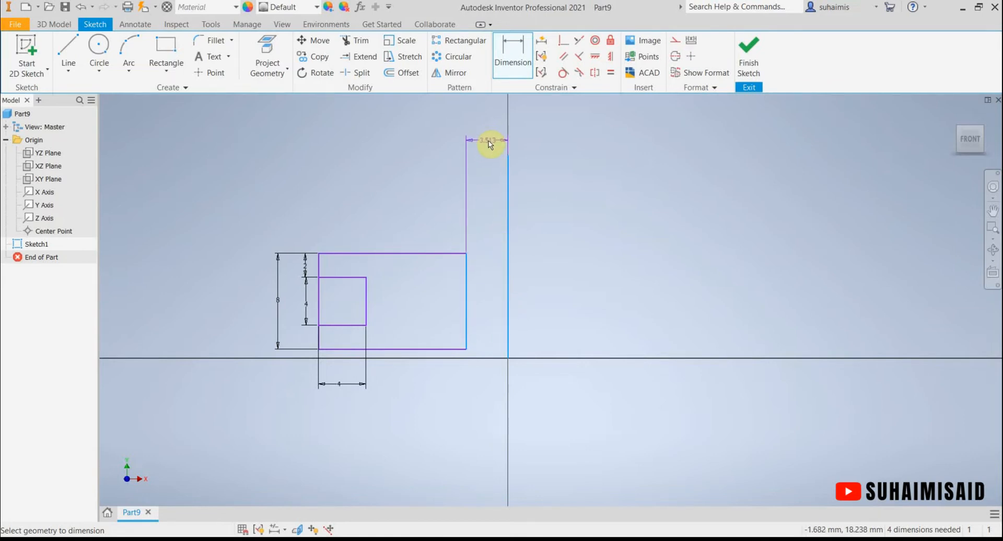
key(Escape)
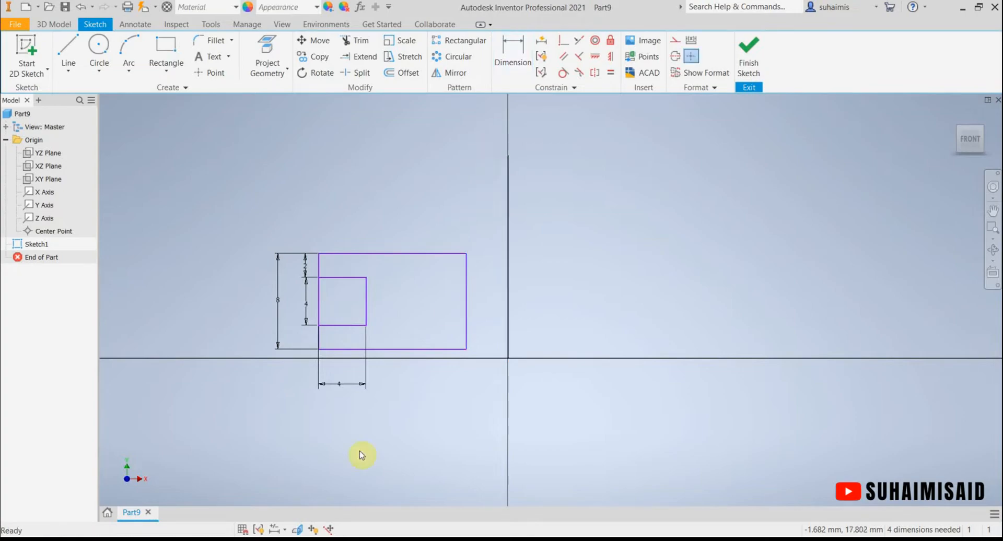
- Consult the drawing's section view and convert the vertical line through the origin into a centerline
key(alt+Tab)
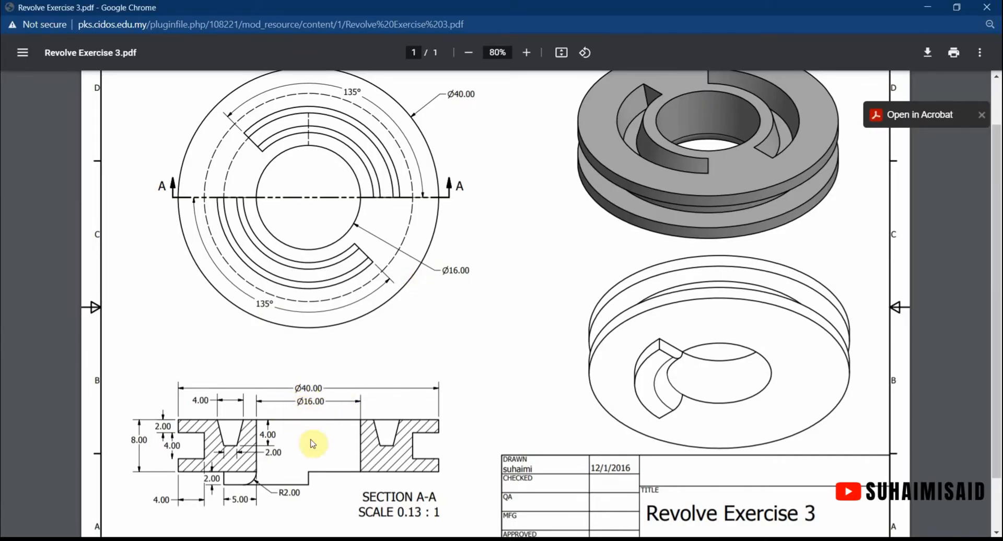
key(alt+Tab)
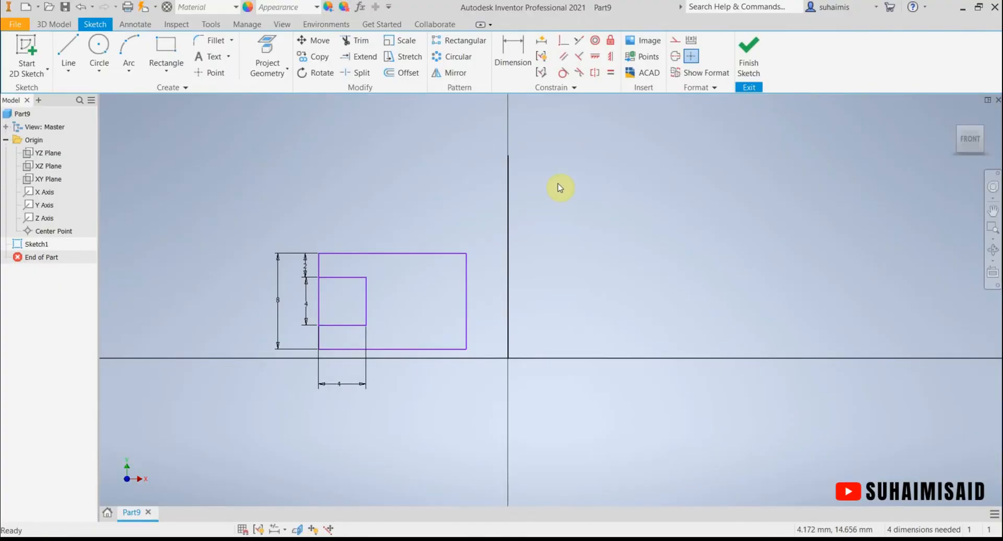
click(510, 204)
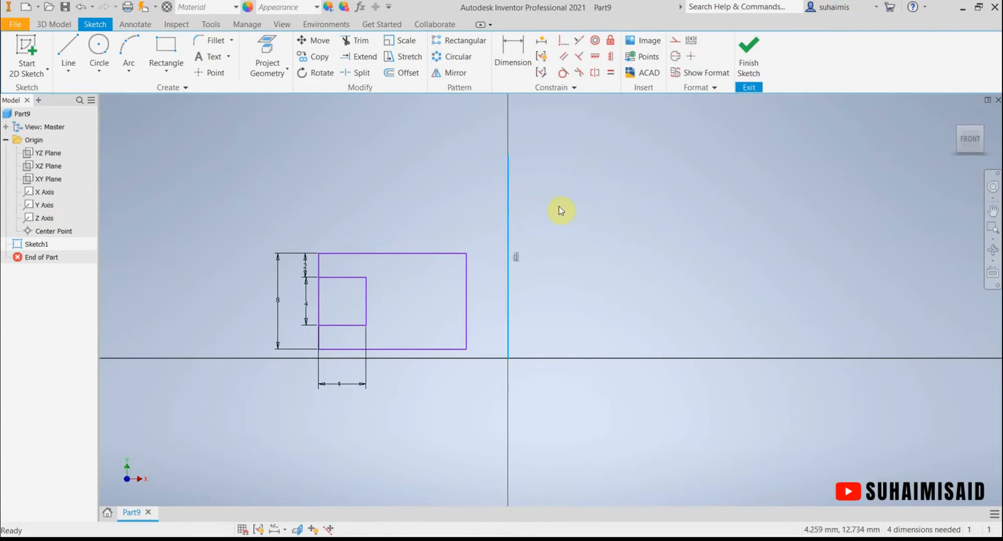
click(559, 206)
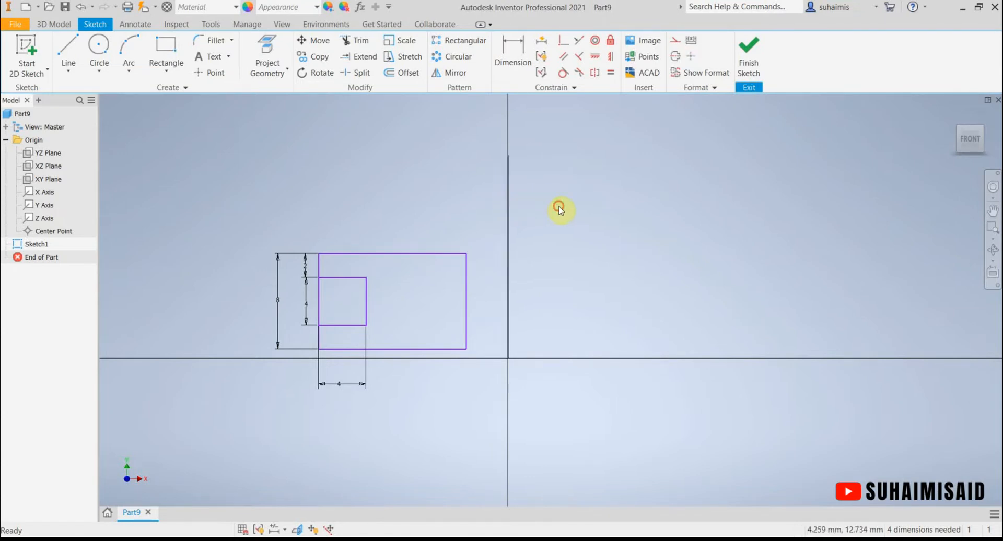
click(509, 201)
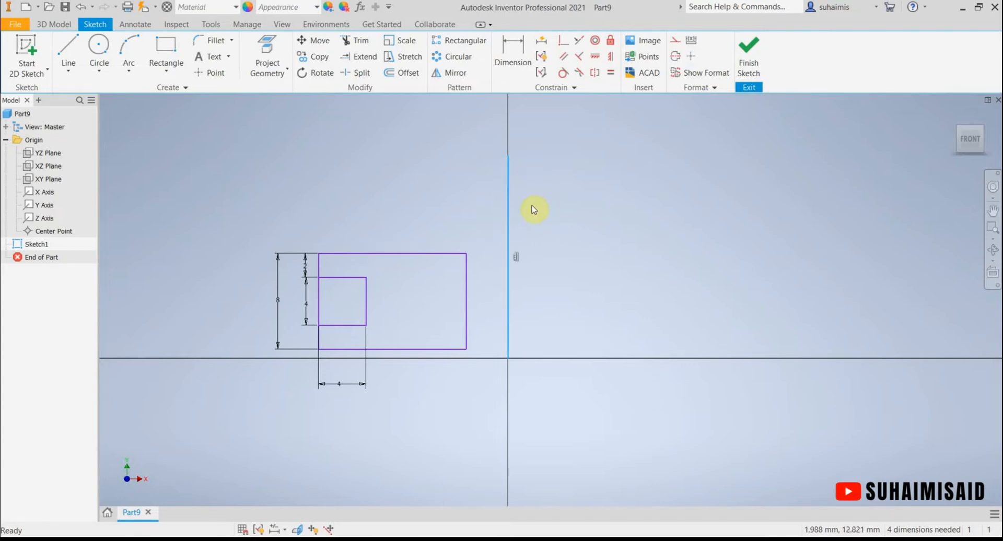
click(676, 58)
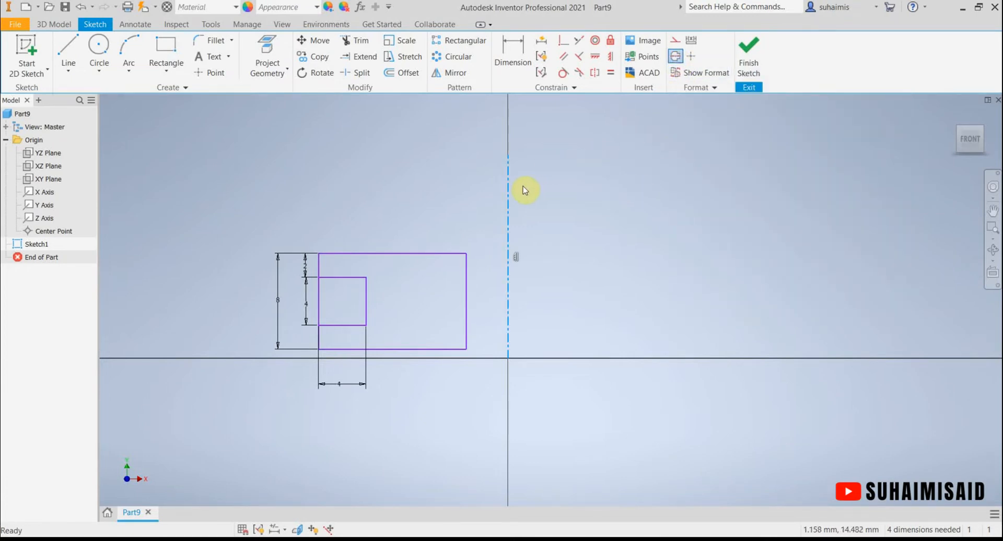
click(606, 250)
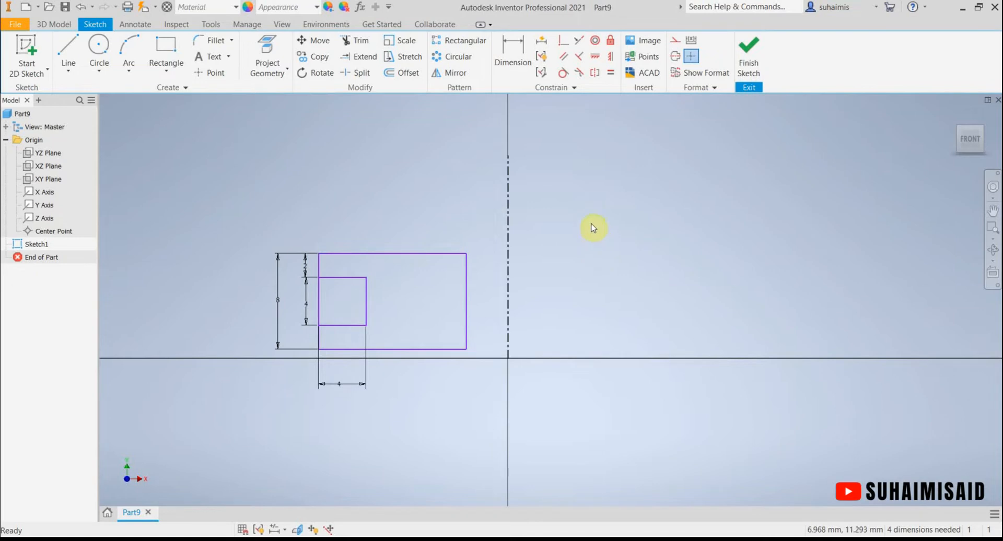
- Dimension the large rectangle's inner vertical edge about the centerline as a 16 mm diameter, checking the reference drawing
click(515, 50)
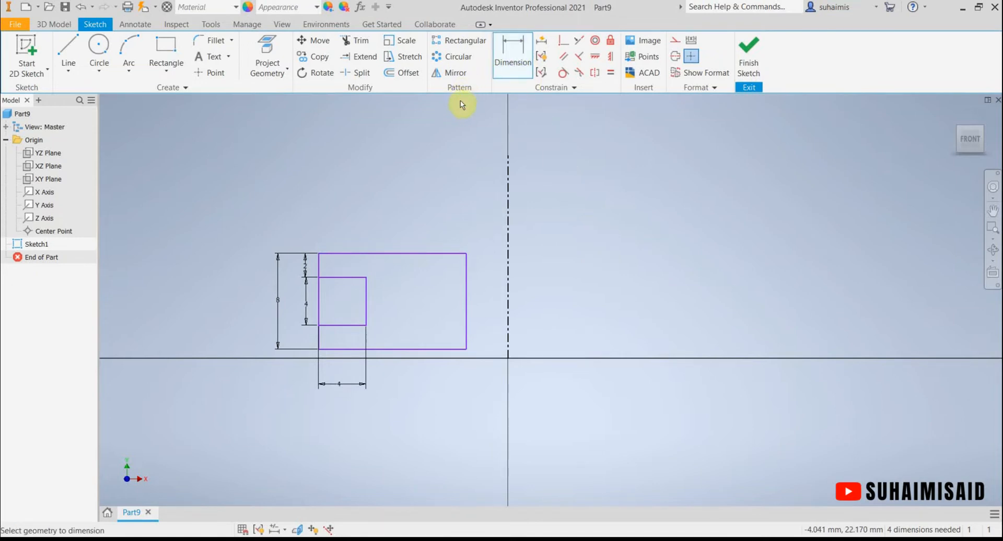
click(469, 282)
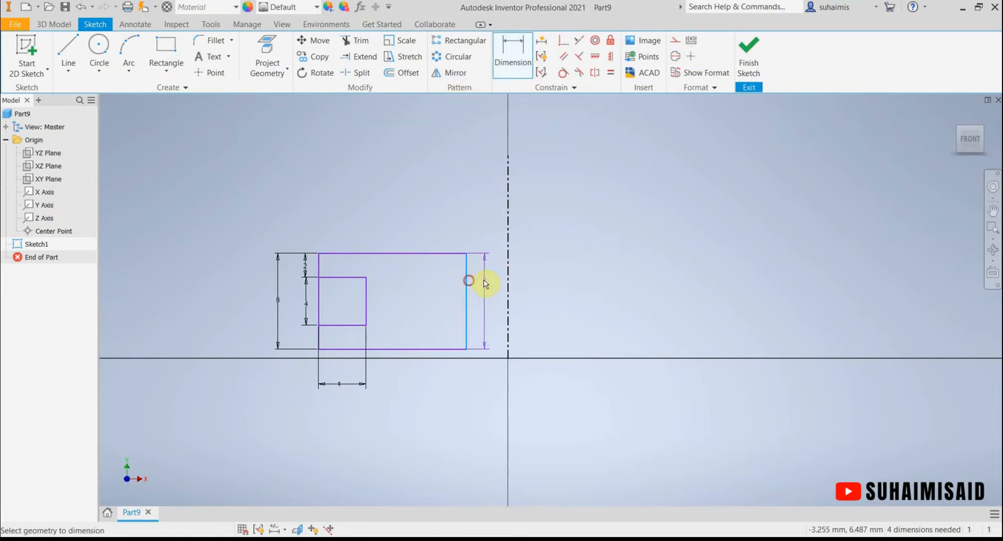
click(508, 284)
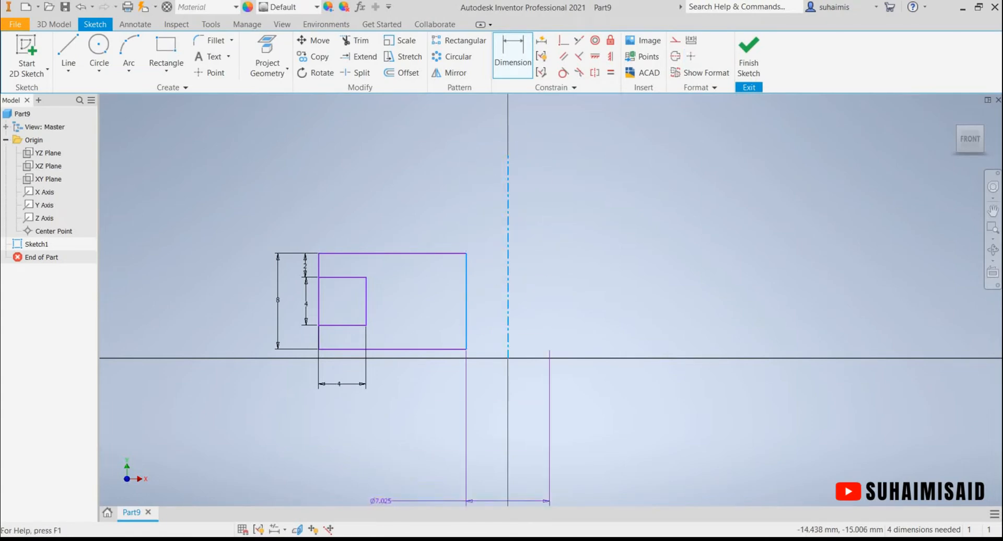
key(alt+Tab)
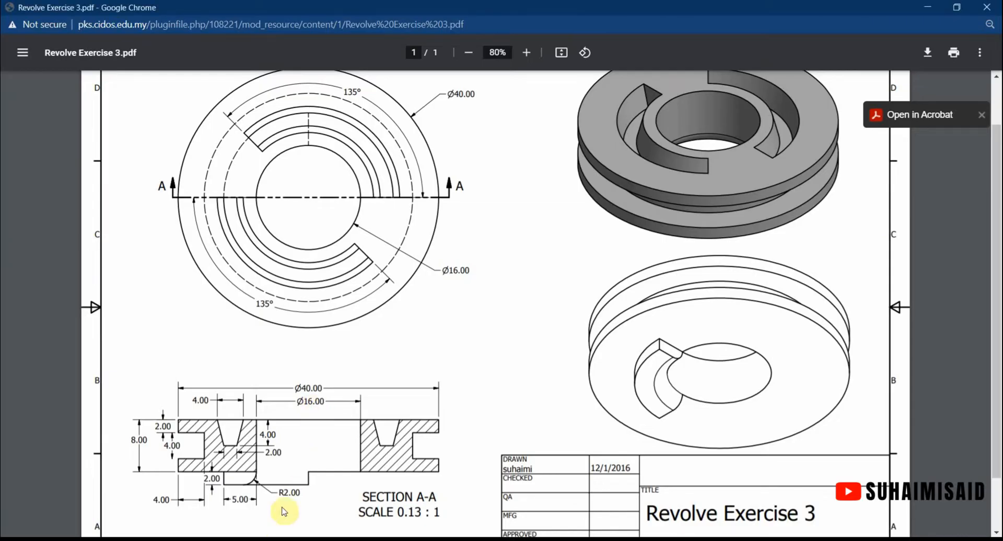
key(alt+Tab)
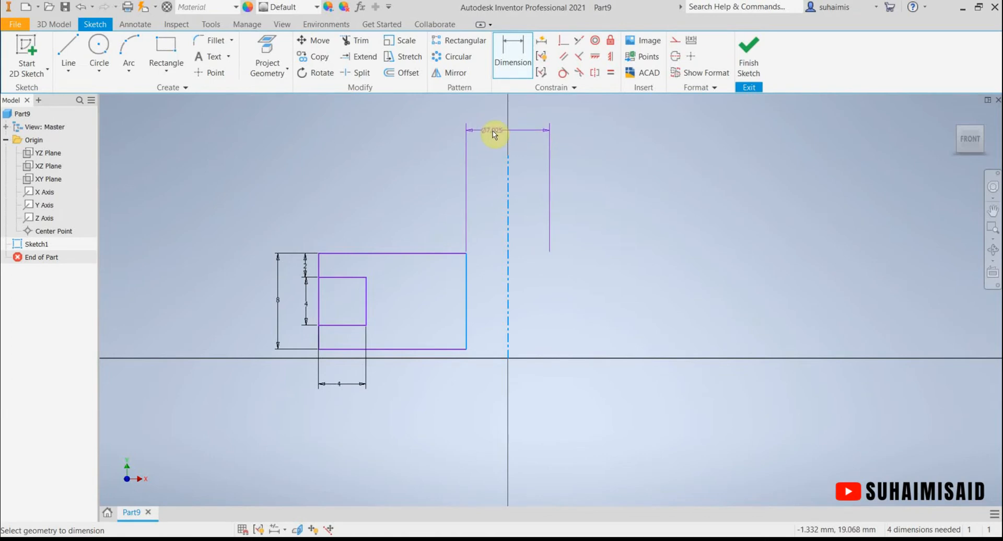
click(490, 138)
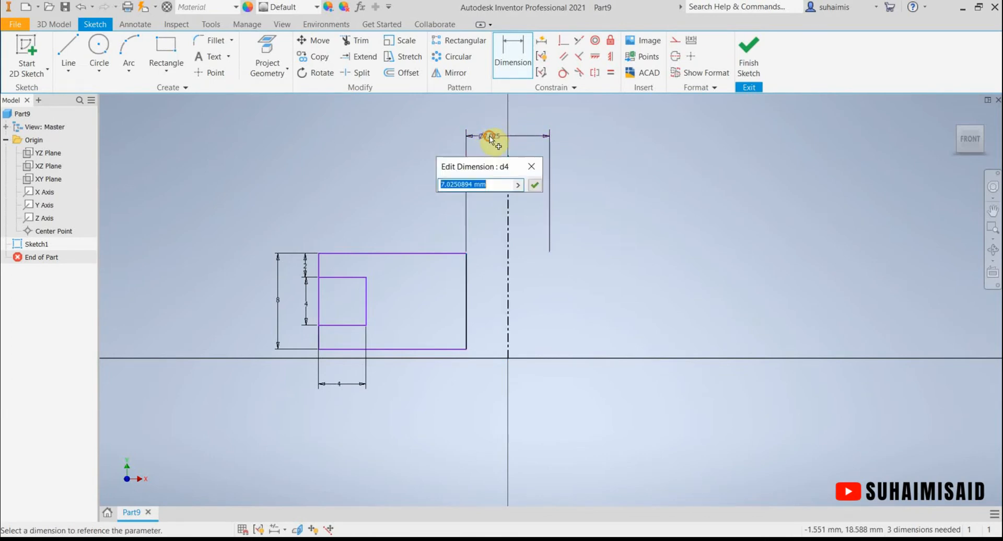
text(16)
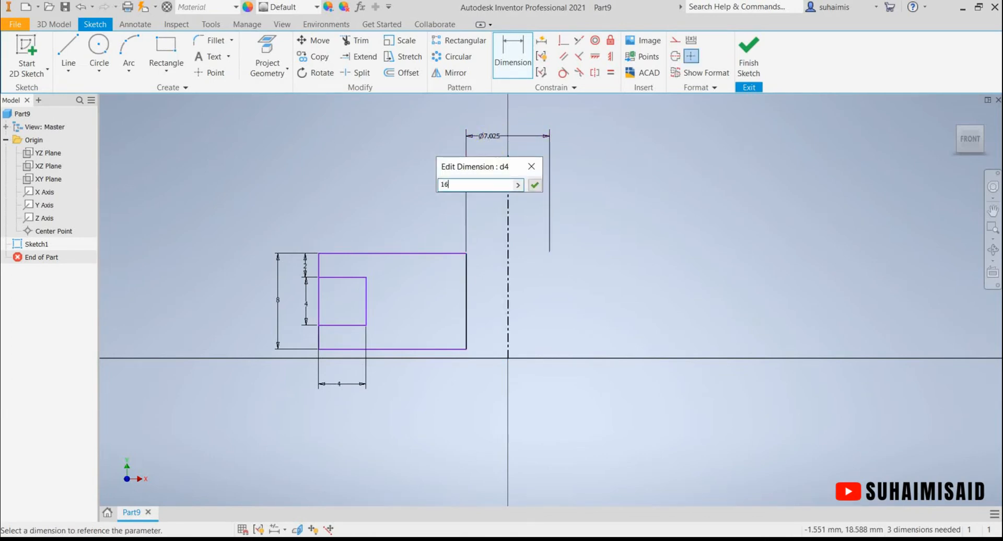
click(536, 188)
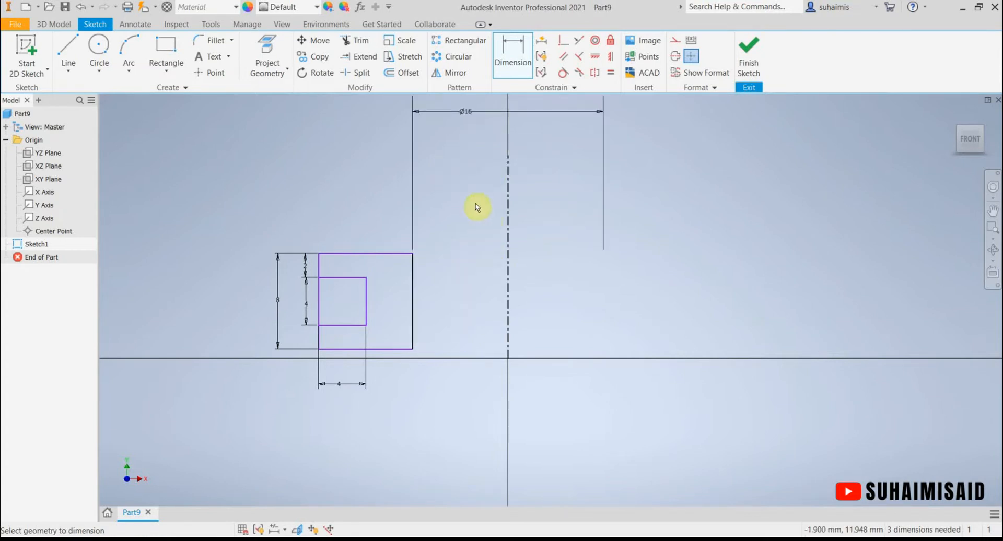
- Dimension the large rectangle's outer vertical edge about the centerline as a 40 mm diameter, checking the reference drawing
click(508, 254)
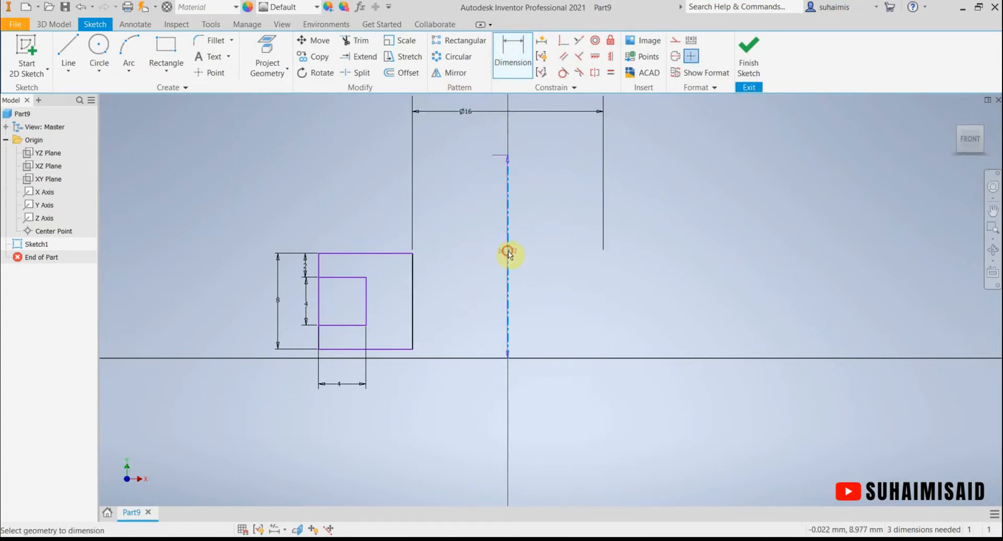
click(320, 268)
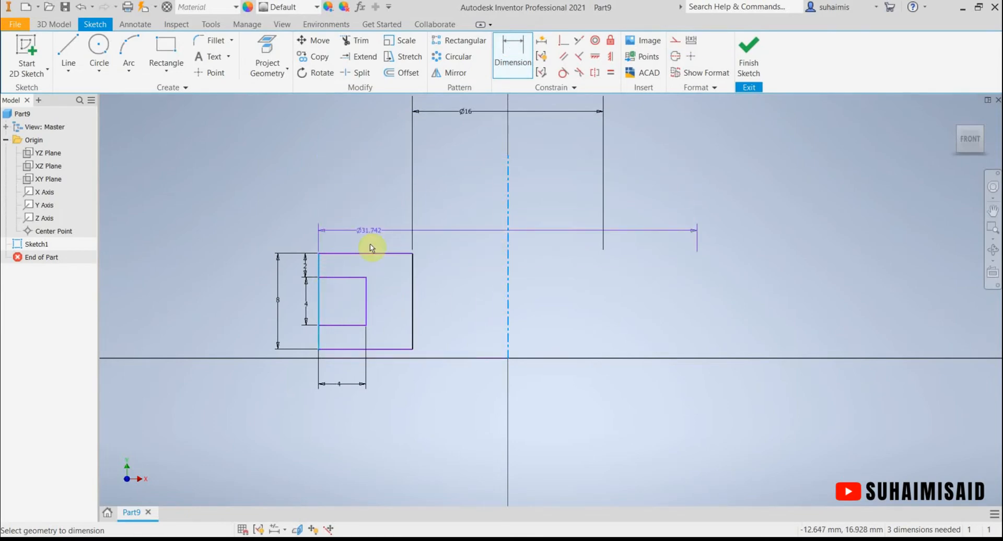
key(alt+Tab)
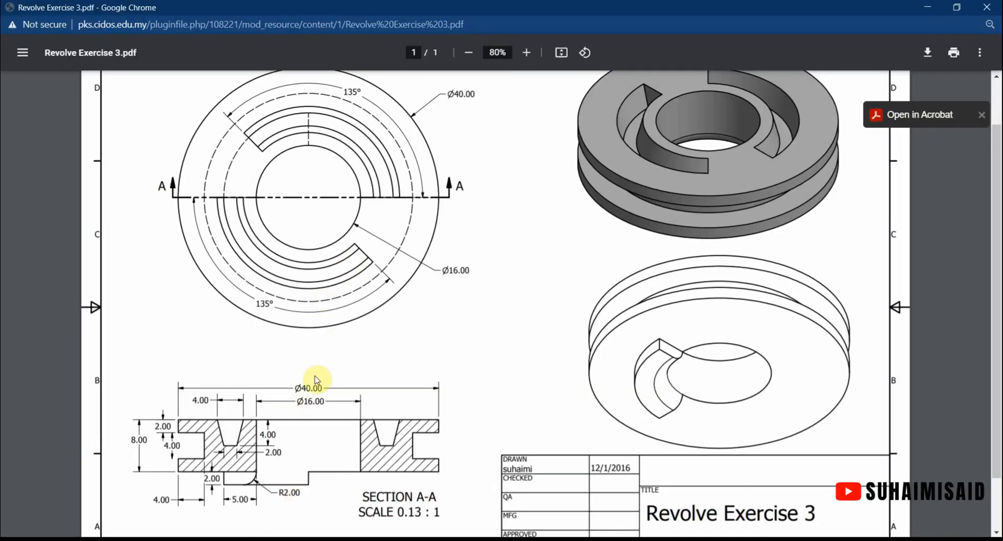
key(alt+Tab)
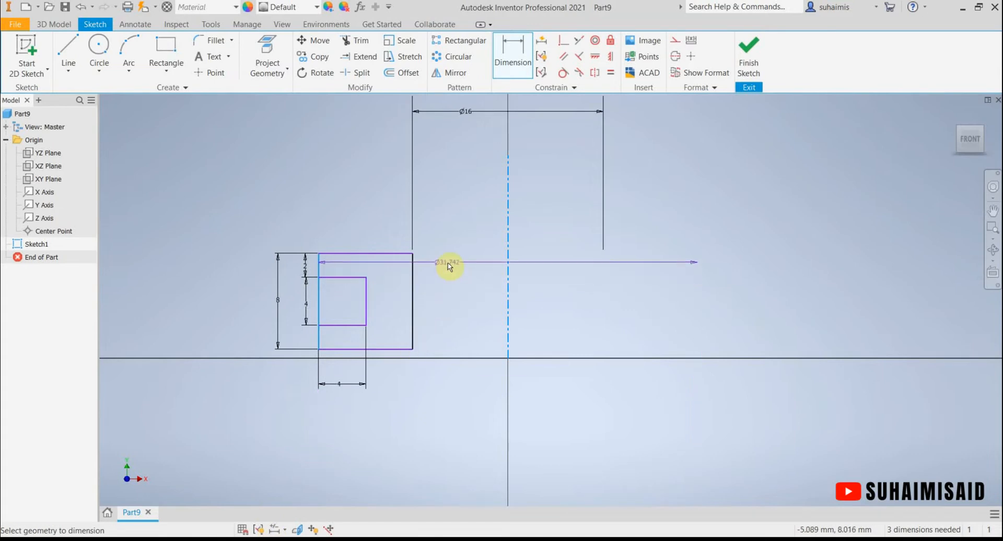
middle_drag(447, 266, 472, 351)
click(472, 241)
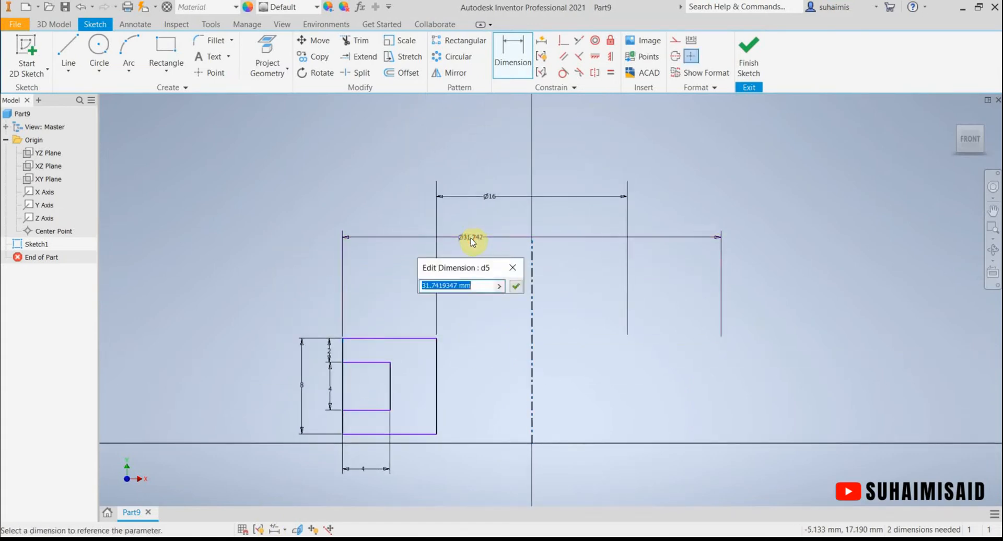
text(40)
key(Return)
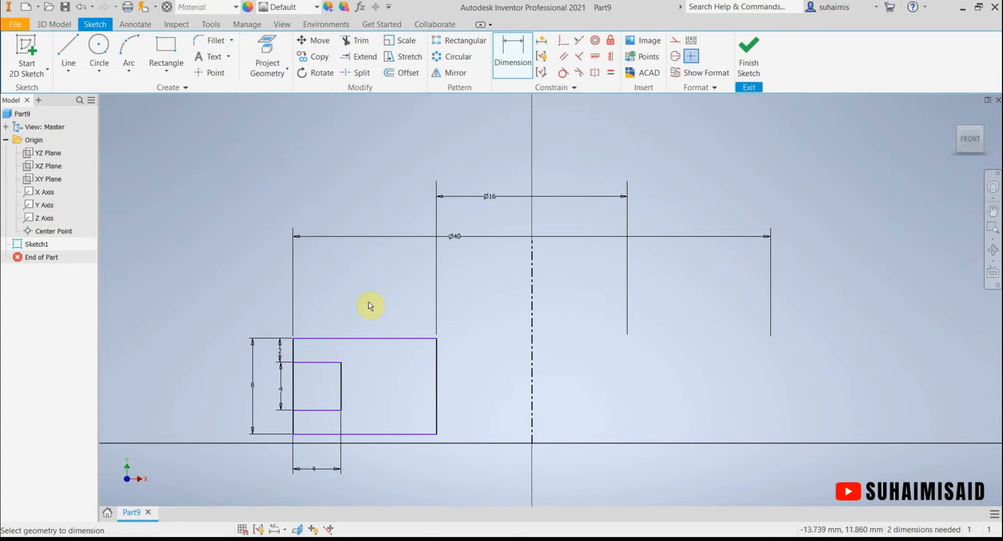
- Reposition the 16 mm diameter dimension below the 40 mm diameter dimension
click(544, 197)
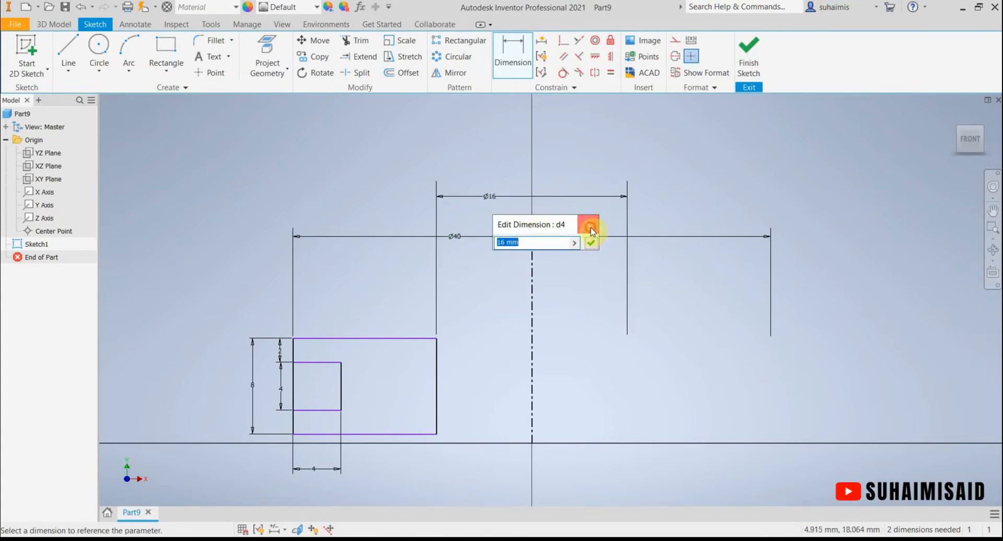
click(591, 231)
key(Escape)
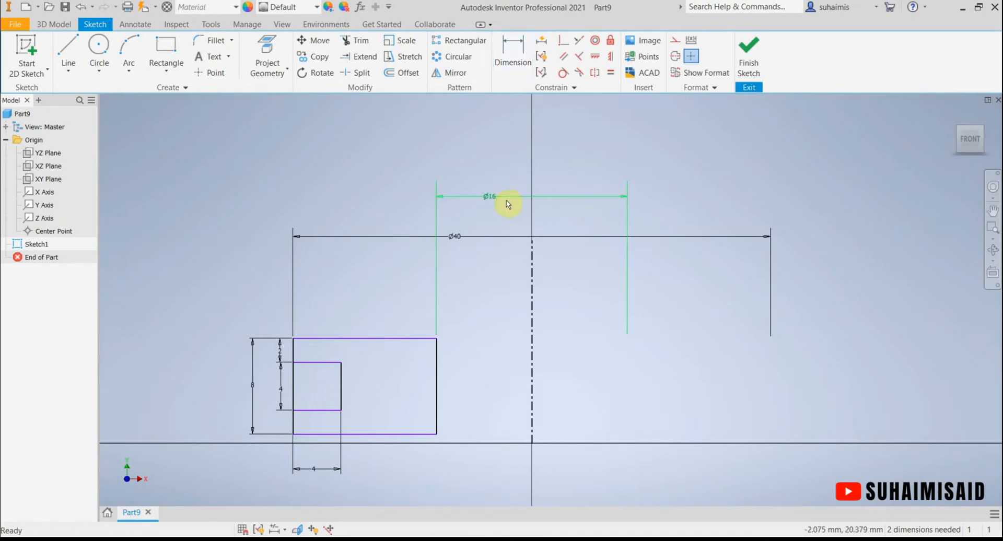
drag(491, 204, 502, 275)
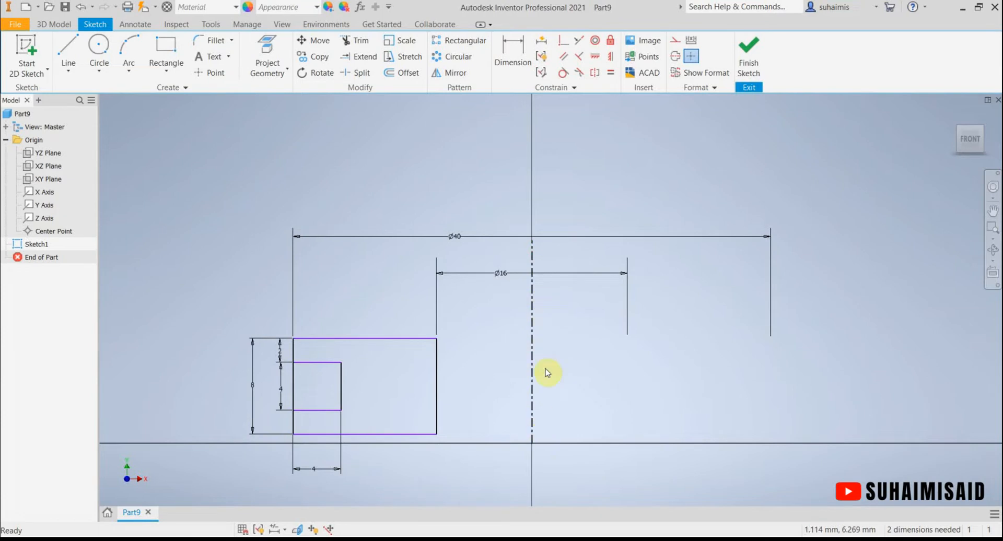
- Check the Centerline format of the vertical line through the origin and review the section view in the reference drawing
click(537, 412)
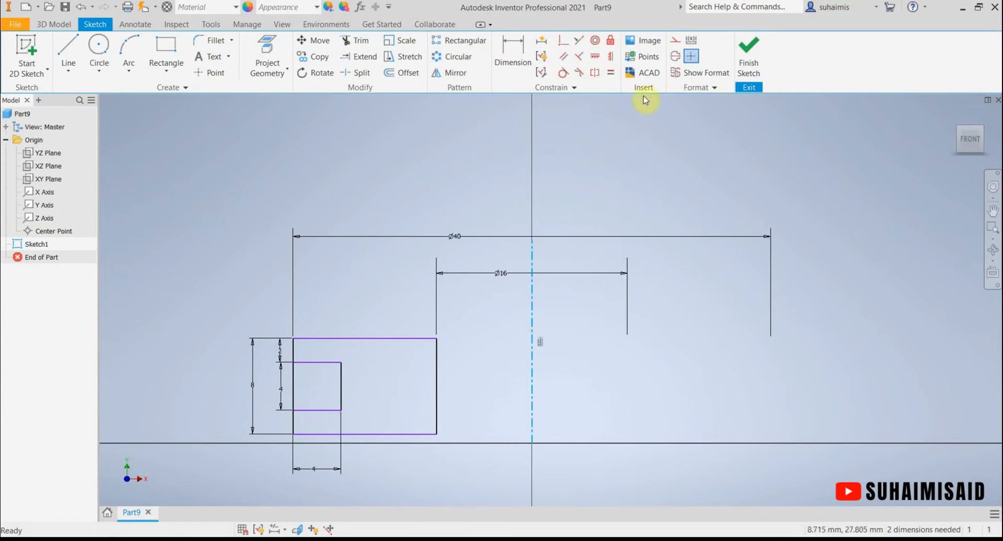
click(675, 58)
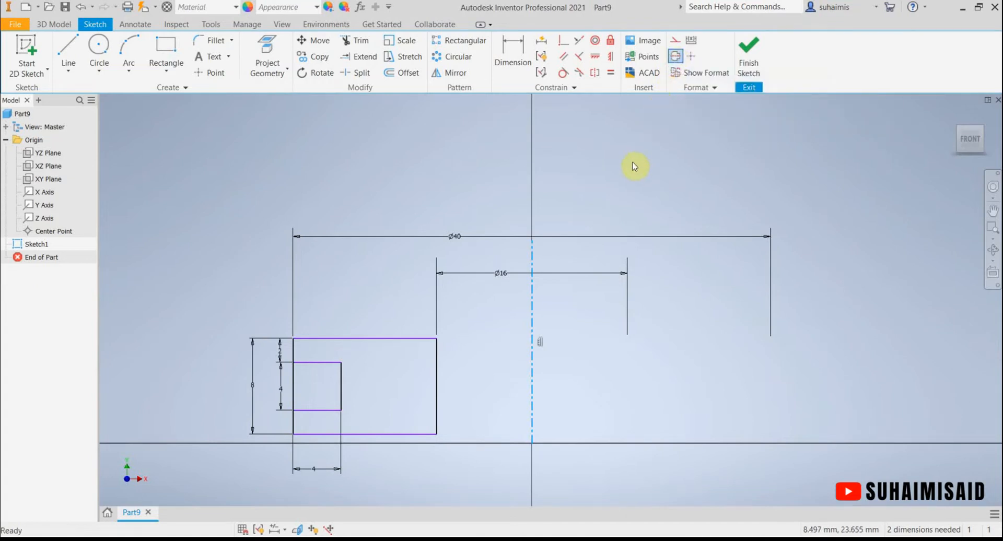
click(588, 400)
click(590, 403)
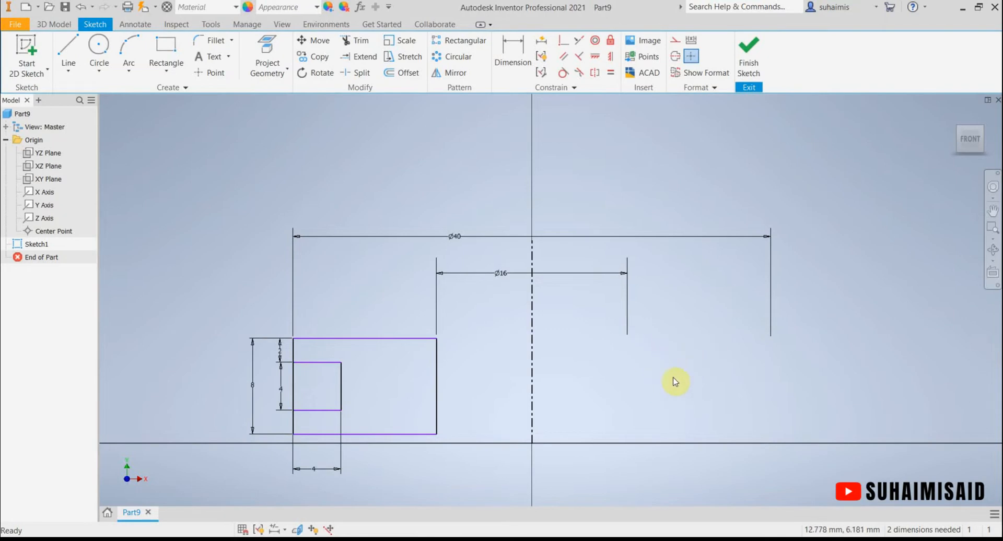
key(alt+Tab)
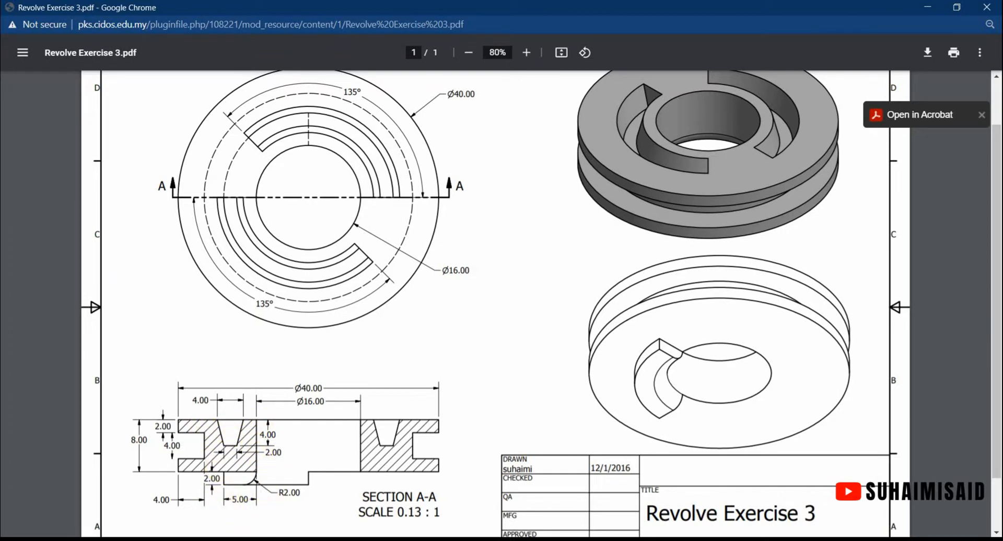
key(alt+Tab)
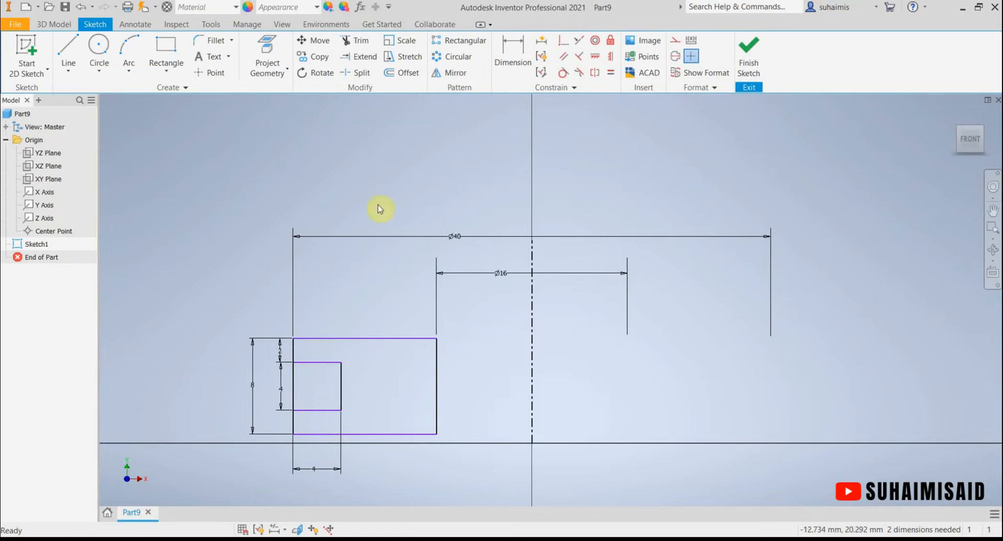
- Finish the sketch and revolve the large rectangle's region, without the small rectangle, a full 360 degrees about the centerline
click(744, 70)
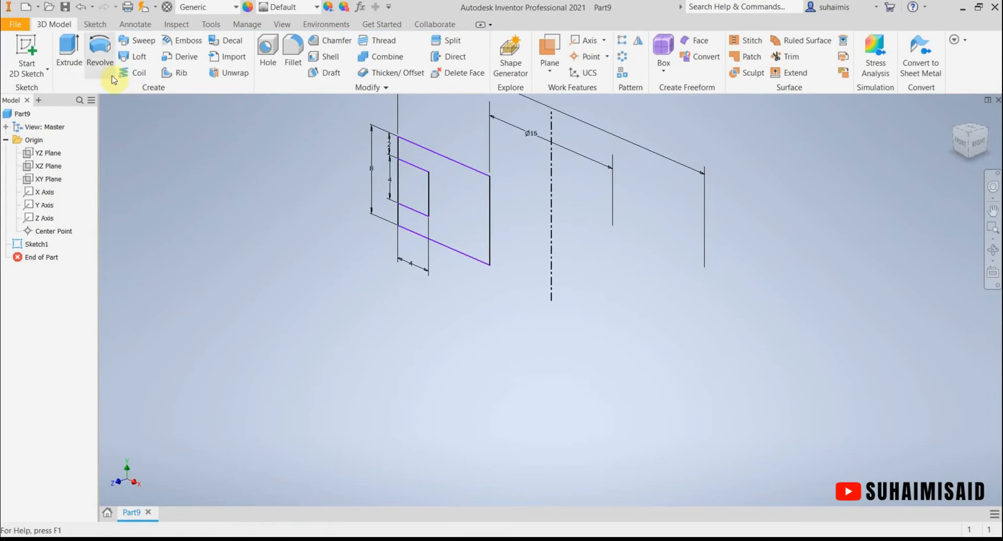
click(106, 65)
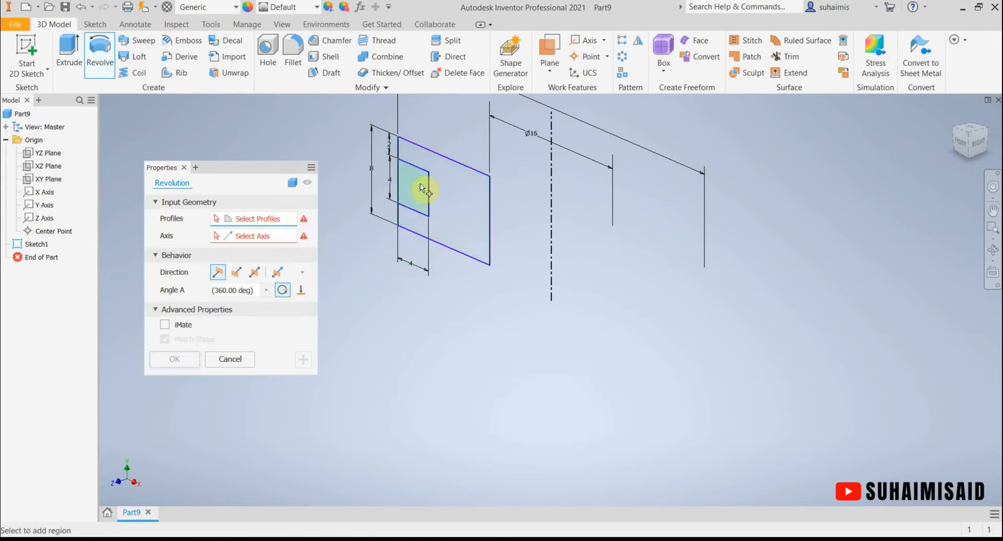
click(464, 215)
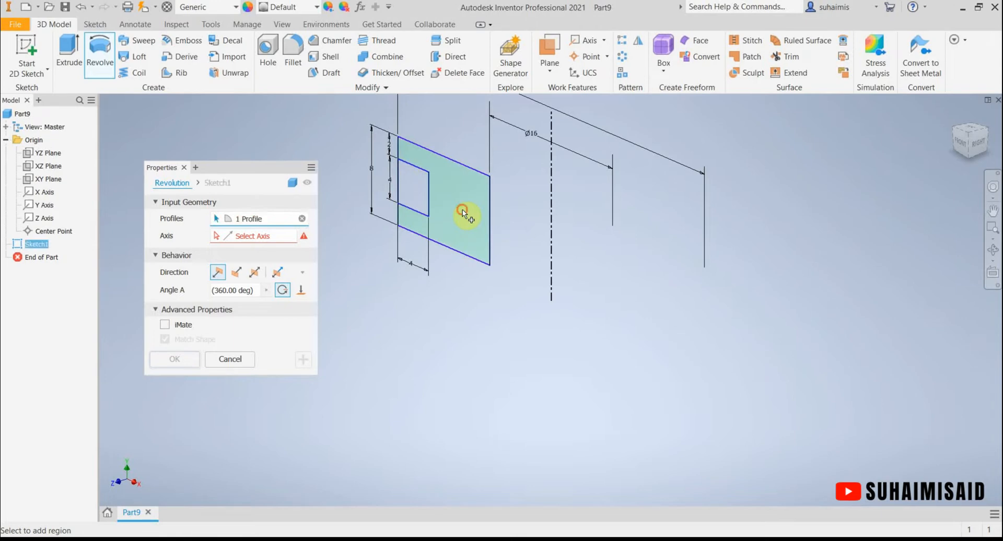
click(263, 233)
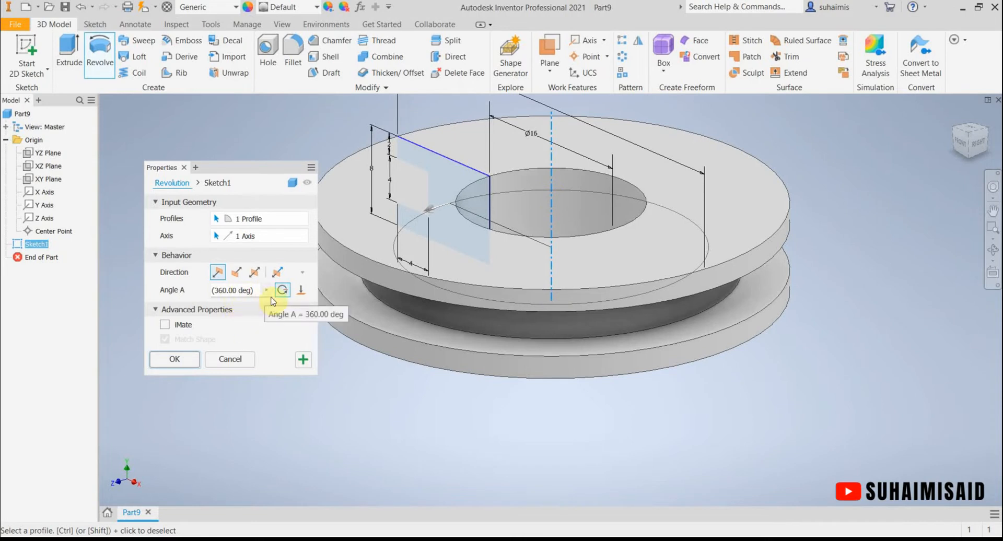
click(181, 364)
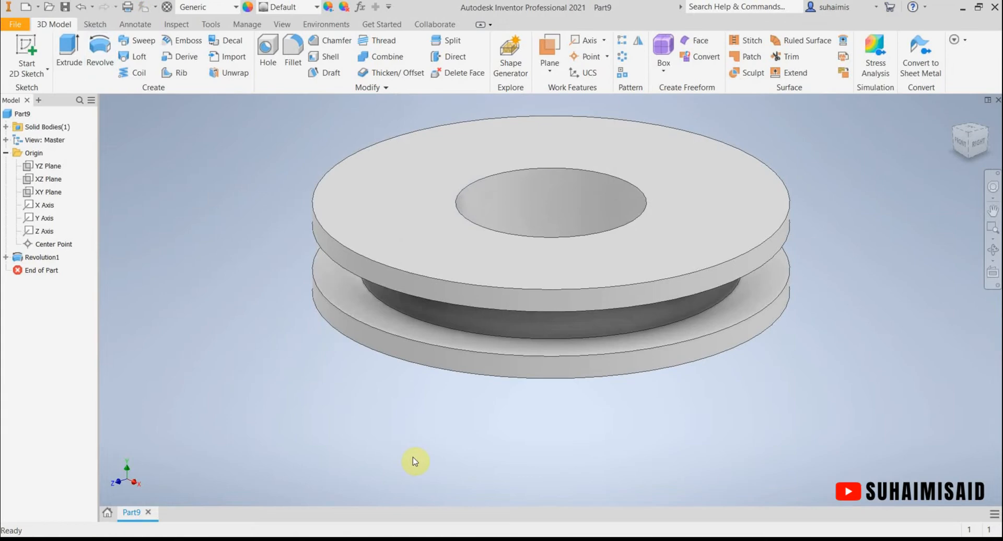
- Review the remaining features in the Revolve Exercise 3 drawing and start a new sketch on the XY plane
click(266, 540)
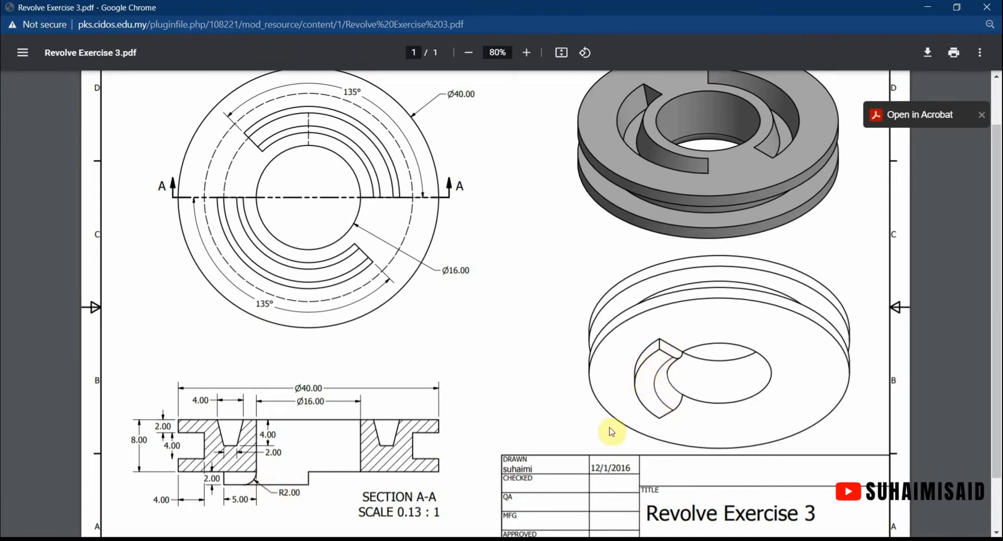
key(alt+Tab)
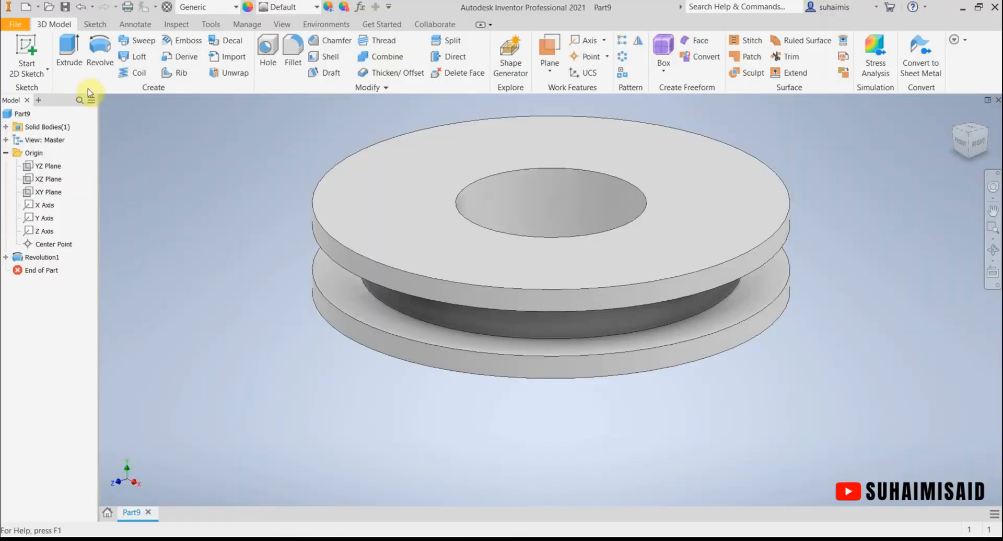
click(49, 65)
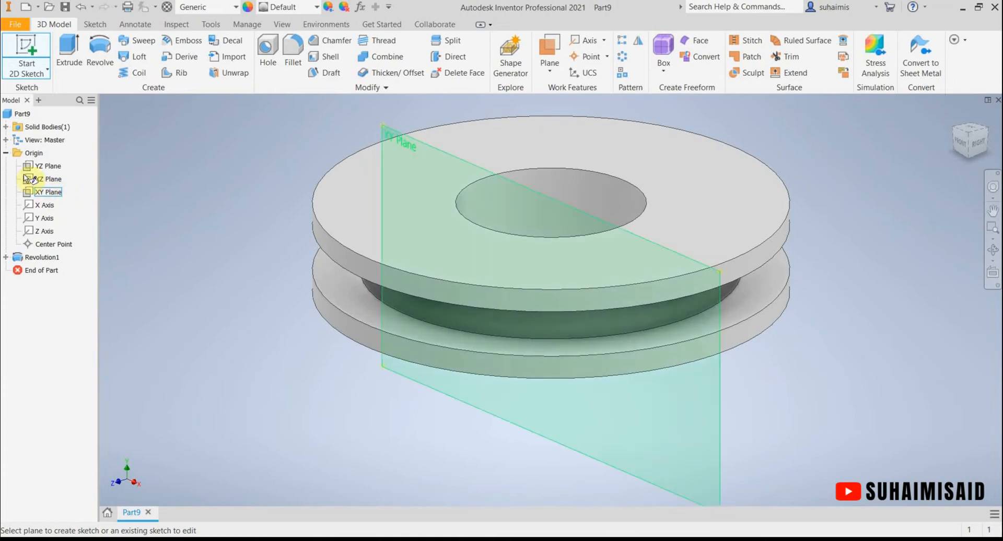
click(7, 154)
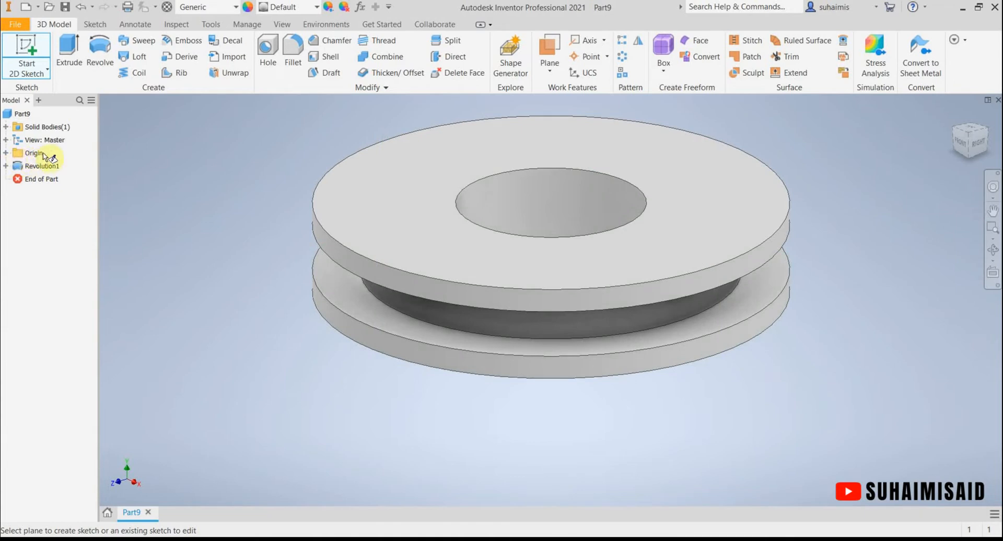
click(6, 153)
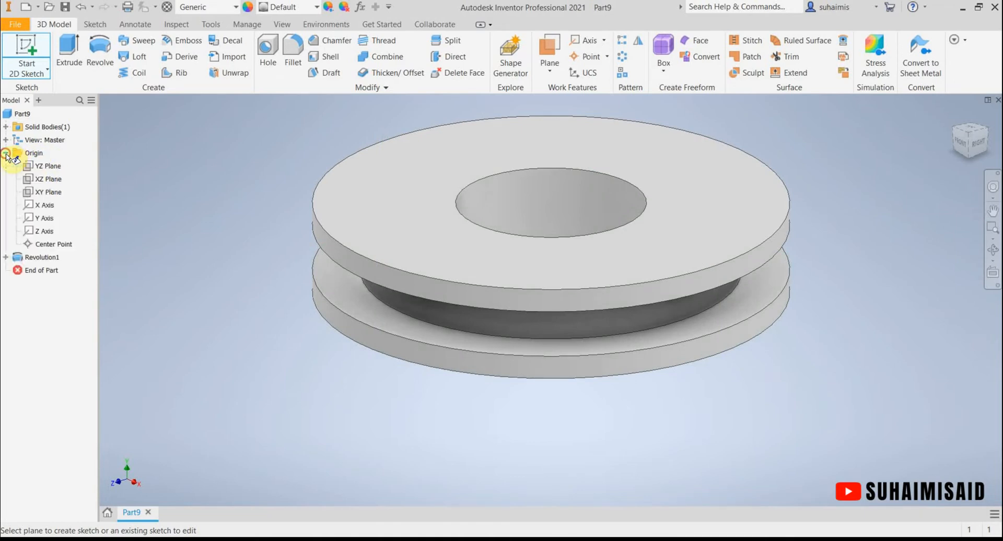
click(49, 194)
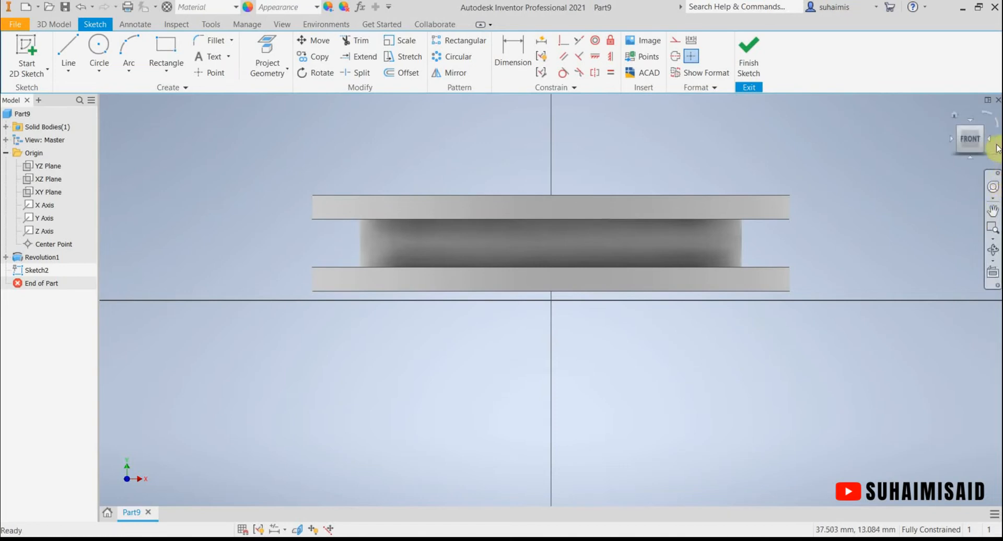
- Slice the graphics at the sketch plane to expose the wheel's cross-section, and orient the sketch to the front view
click(982, 128)
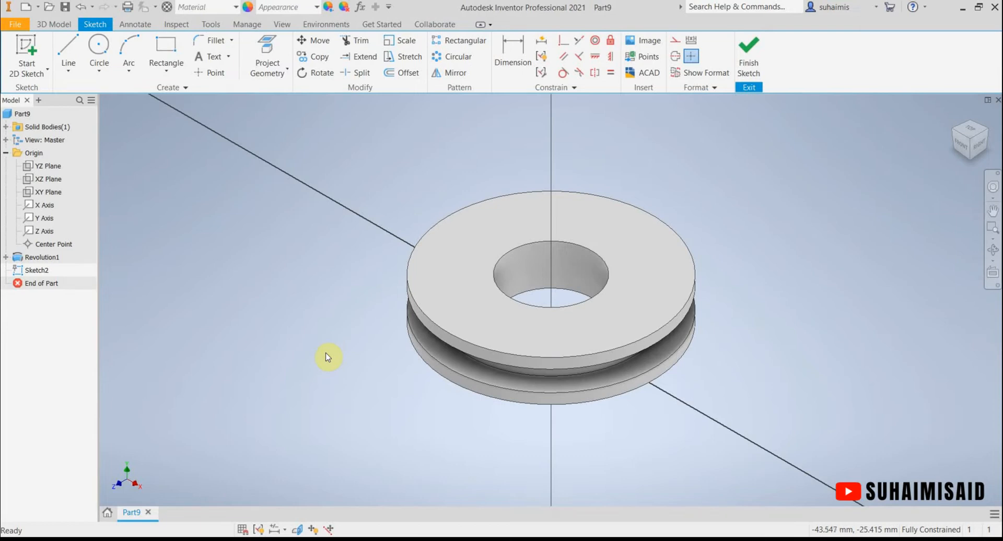
click(298, 530)
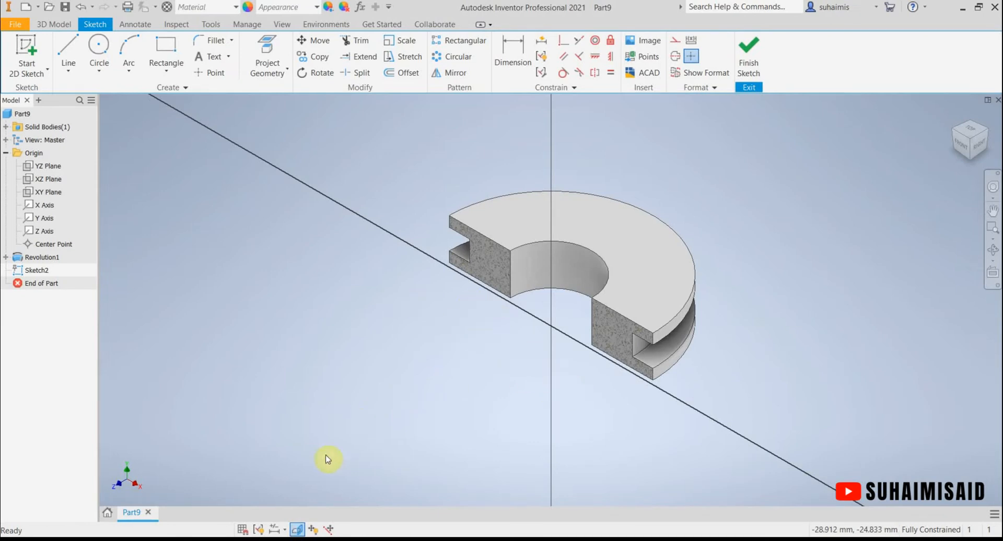
click(298, 530)
click(298, 530)
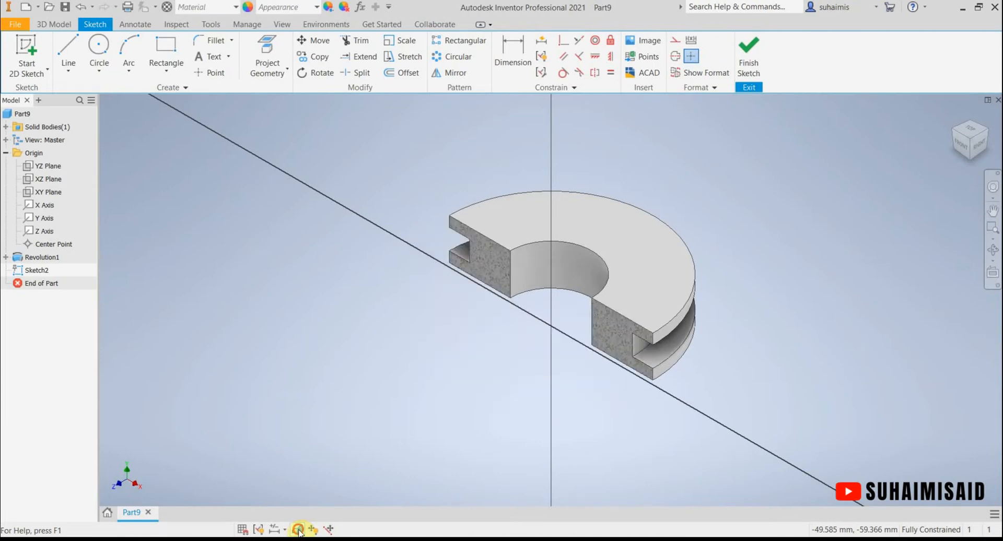
click(298, 530)
click(298, 529)
click(298, 530)
click(299, 530)
click(963, 150)
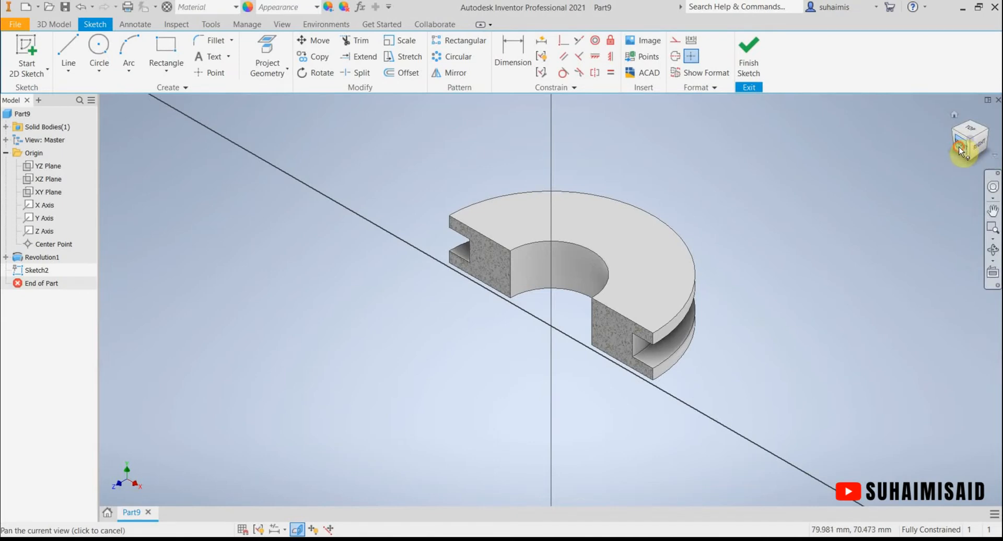
click(297, 529)
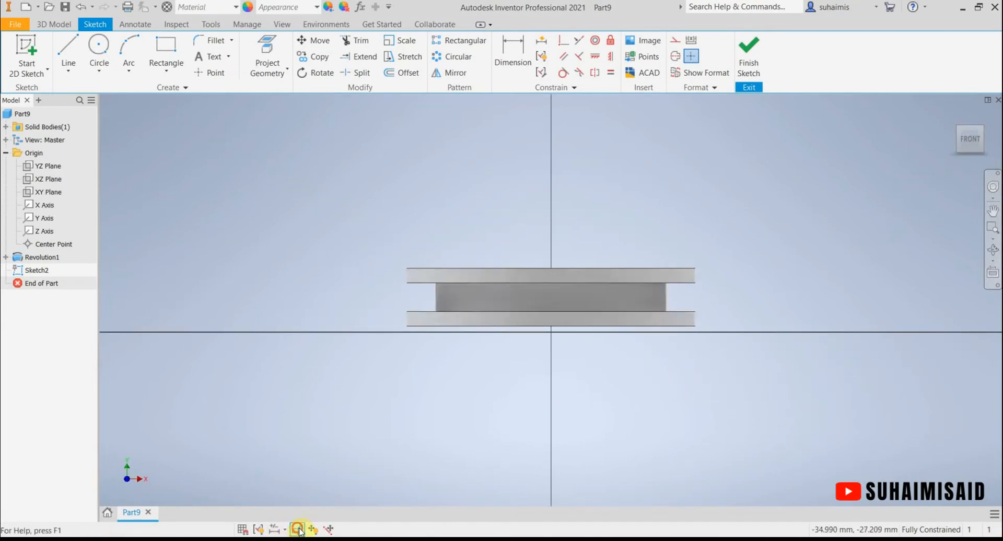
click(297, 529)
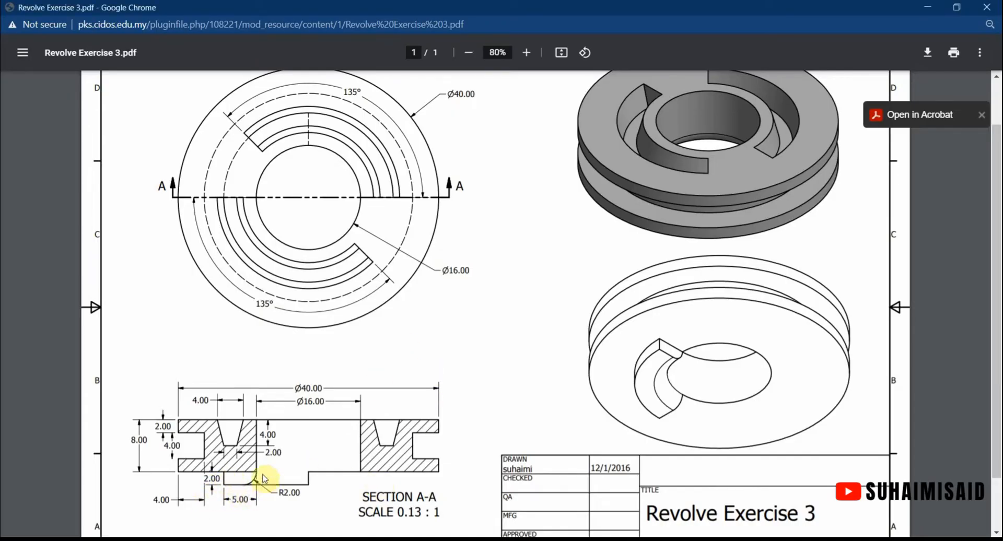
- Sketch a rectangle about 6.4 mm by 2.5 mm beneath the wheel's section, starting at the bore's lower corner on the grooved side
key(alt+Tab)
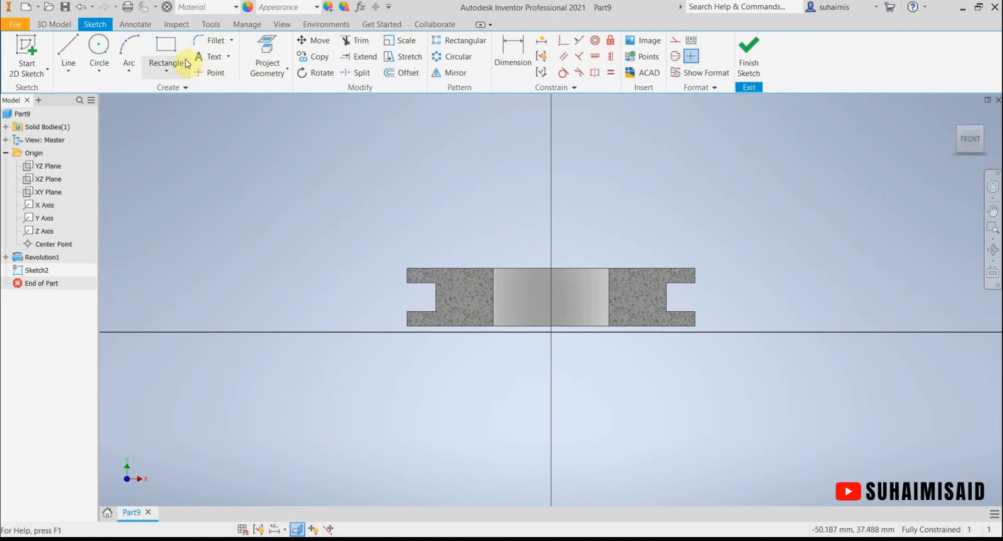
click(167, 50)
scroll(493, 340, down, 3)
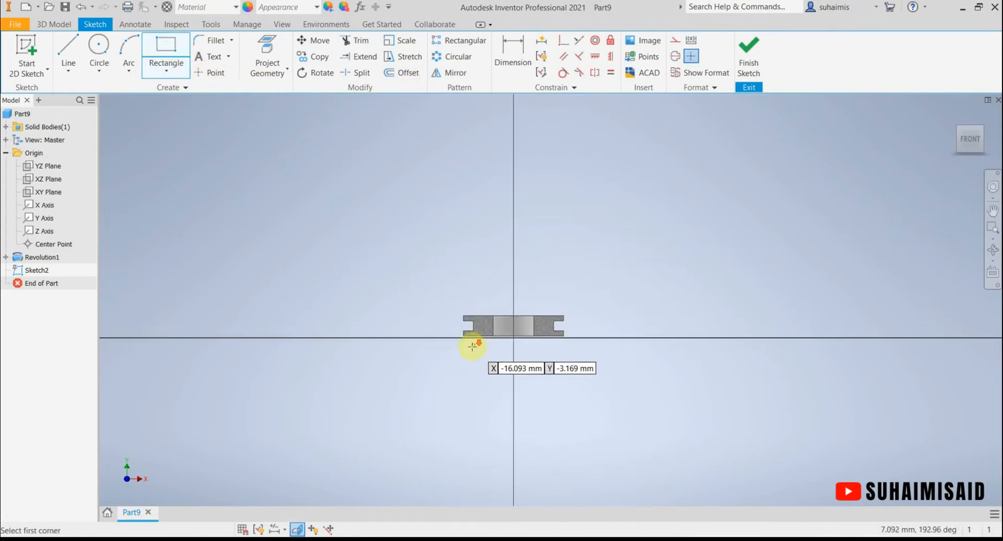
scroll(474, 341, up, 6)
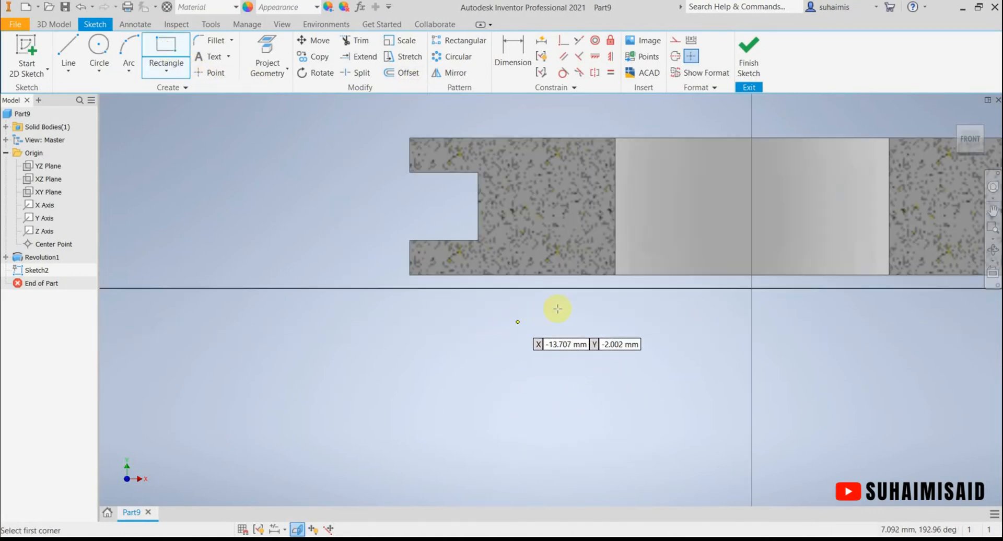
click(615, 274)
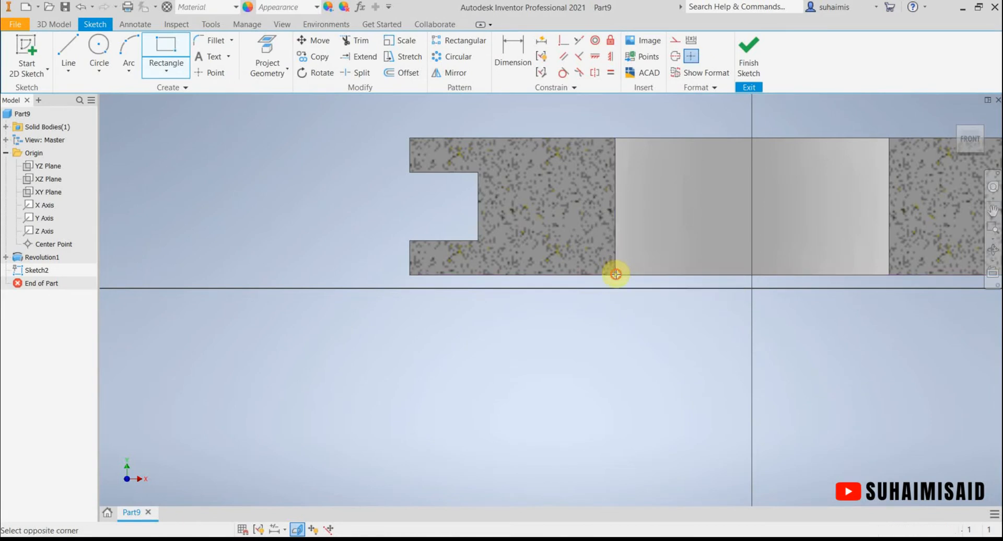
click(505, 317)
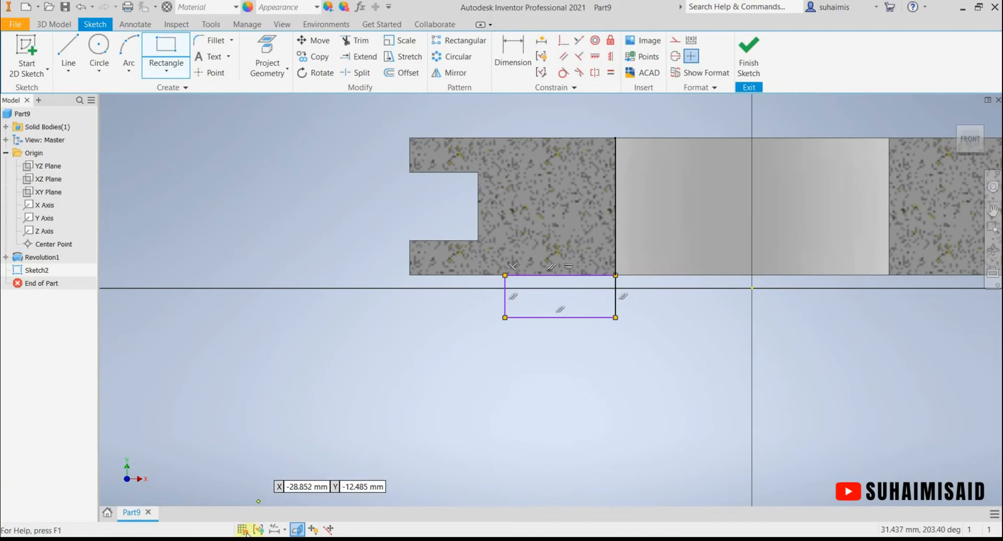
- Dimension the rectangle 2 mm high and 5 mm wide, following the section view in the reference drawing
key(alt+Tab)
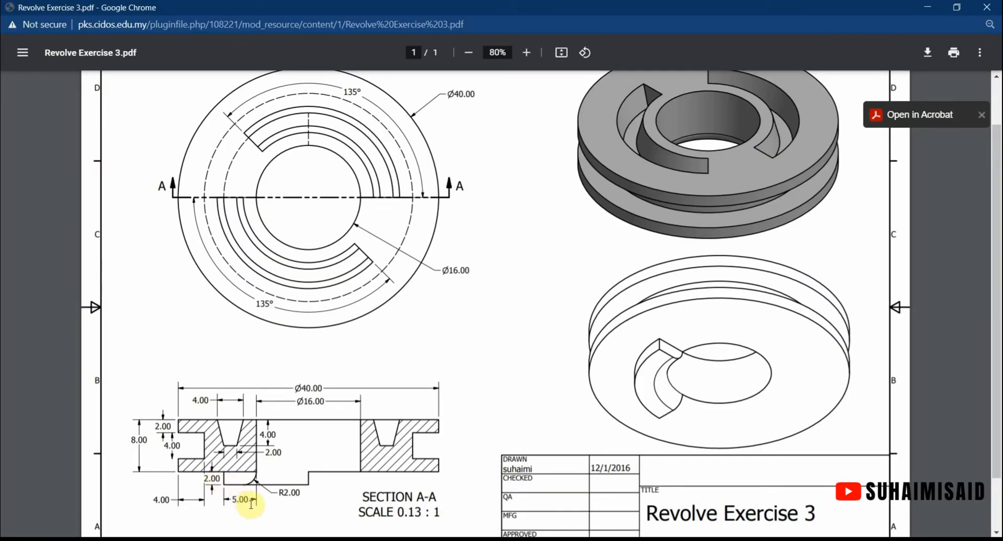
key(alt+Tab)
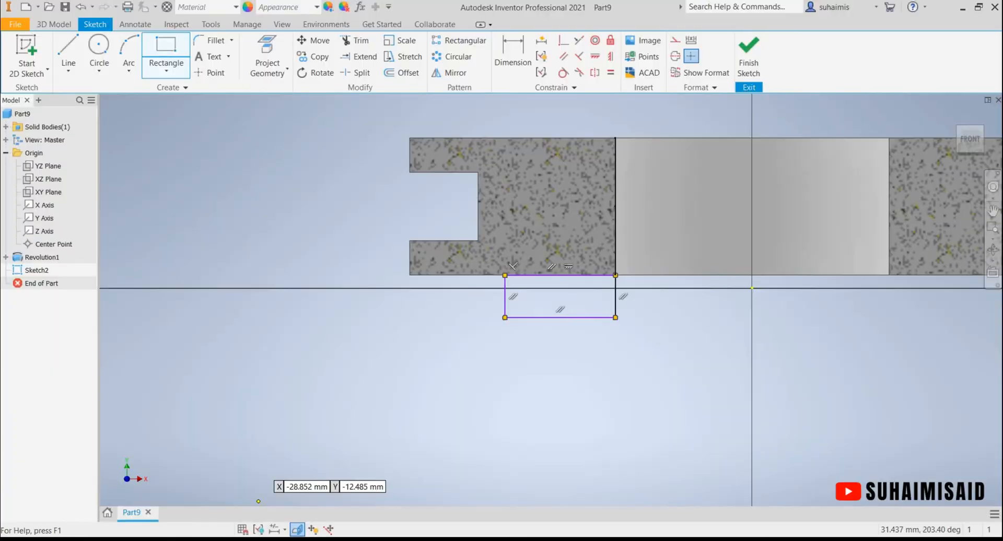
click(508, 61)
click(506, 308)
click(479, 308)
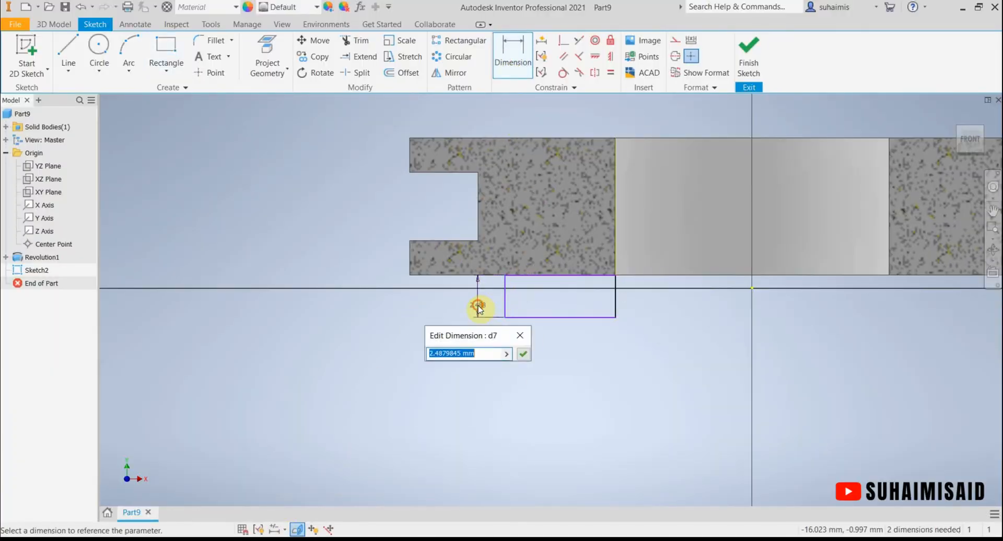
text(2)
key(Return)
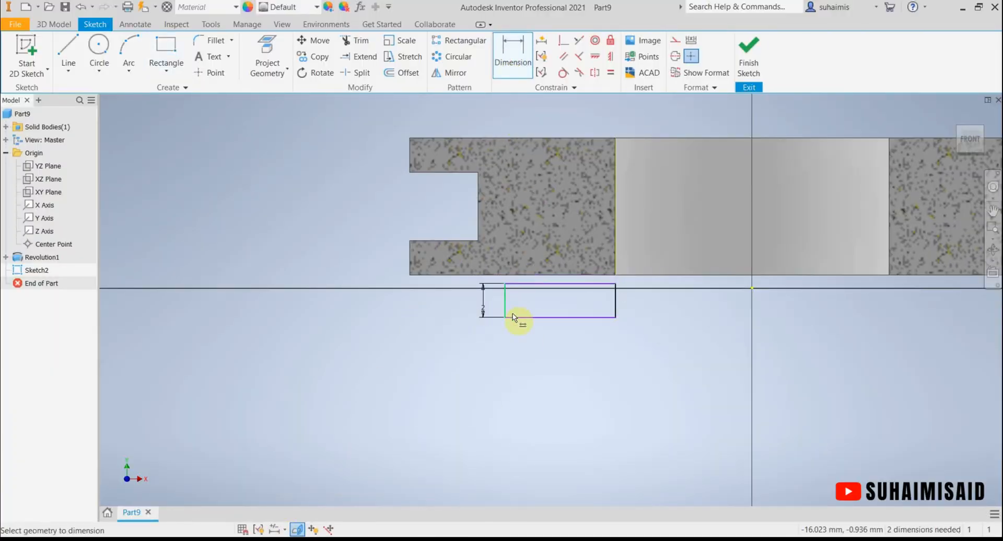
click(574, 322)
click(567, 354)
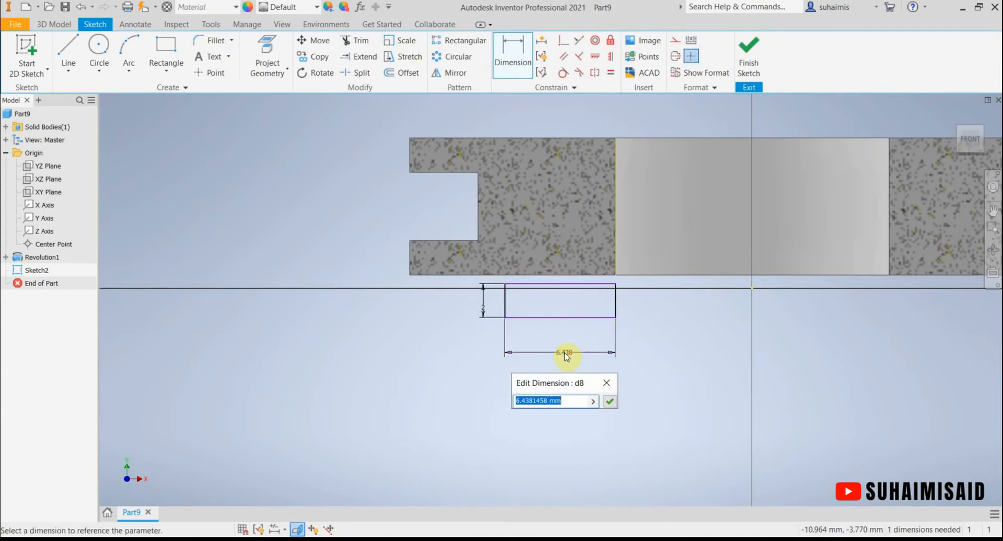
text(5)
key(Return)
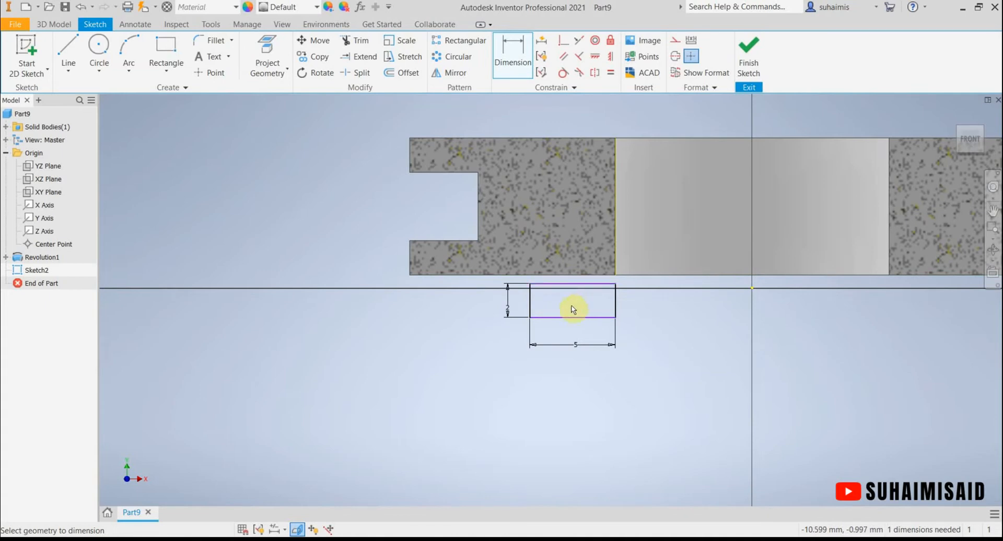
click(577, 46)
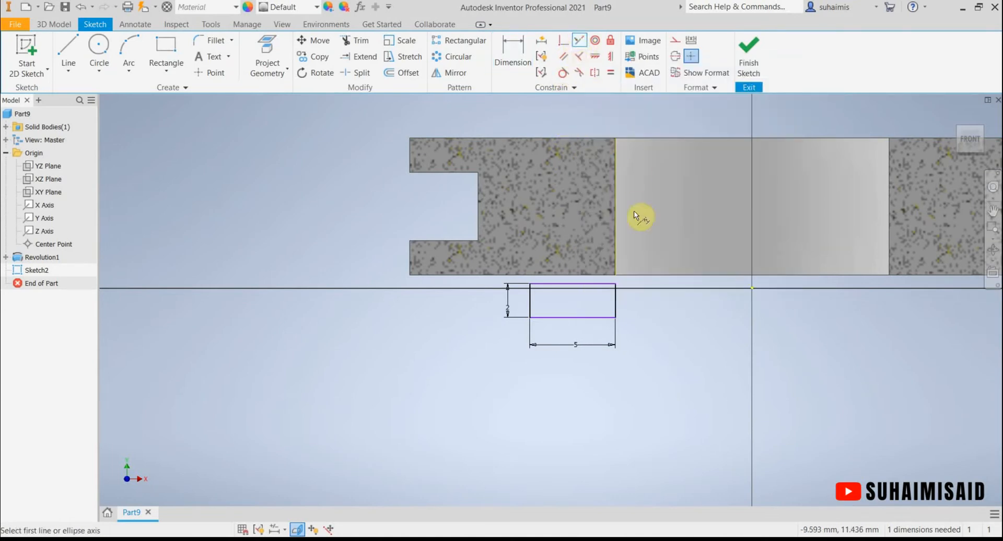
click(586, 286)
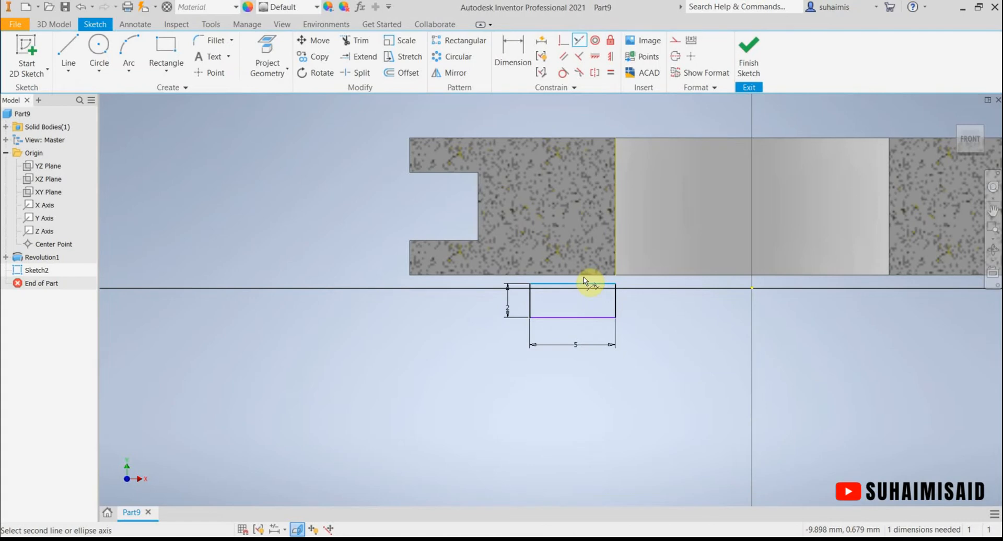
key(Escape)
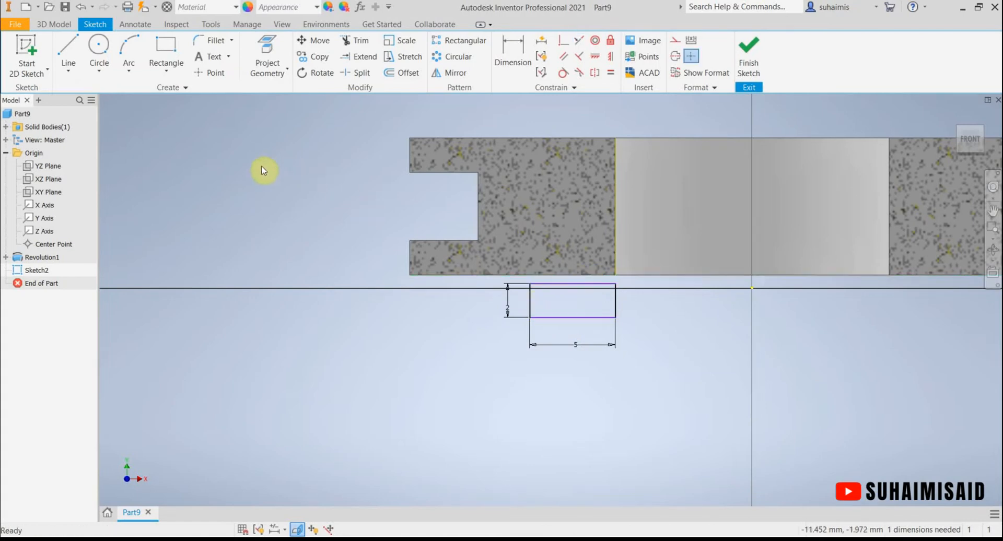
- Project the wheel's bottom edge into the sketch
click(270, 51)
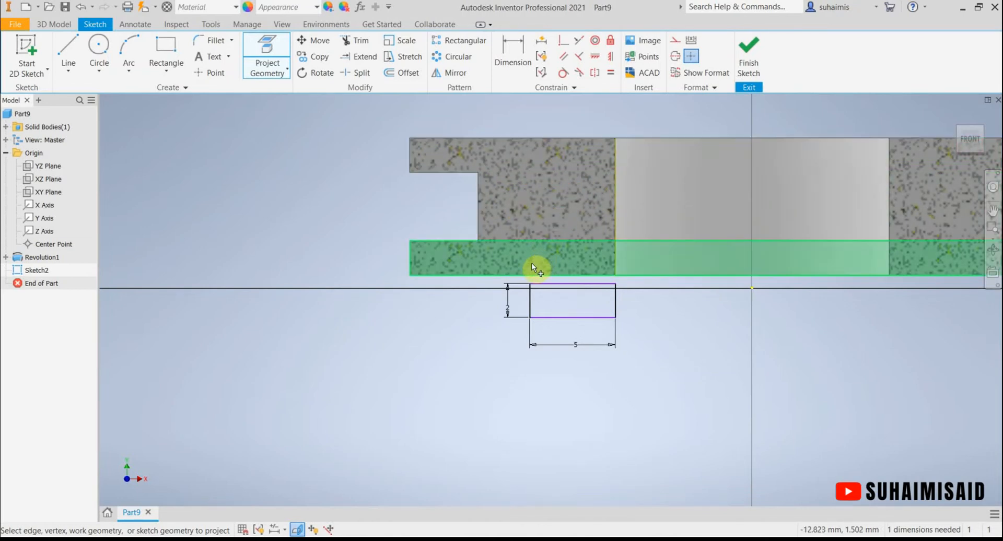
click(569, 283)
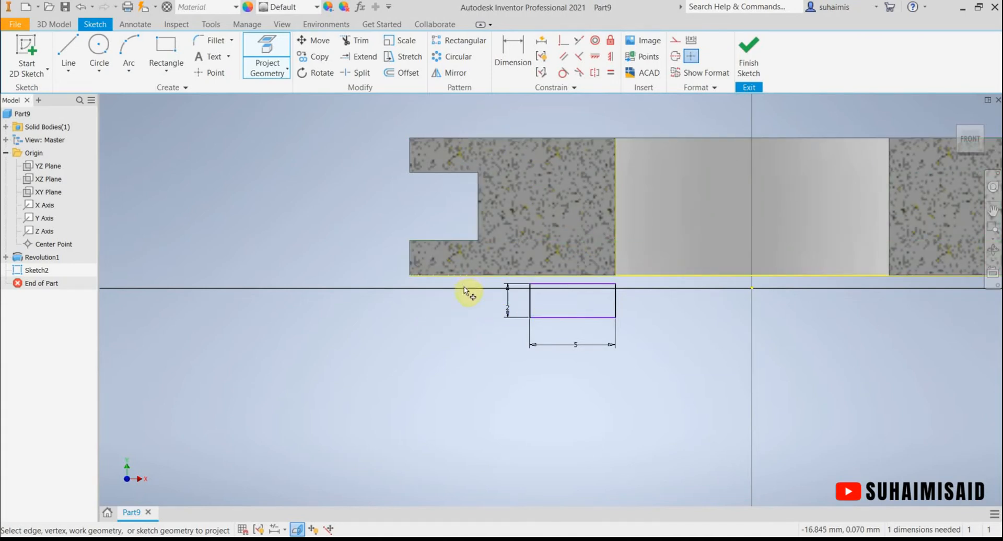
click(265, 75)
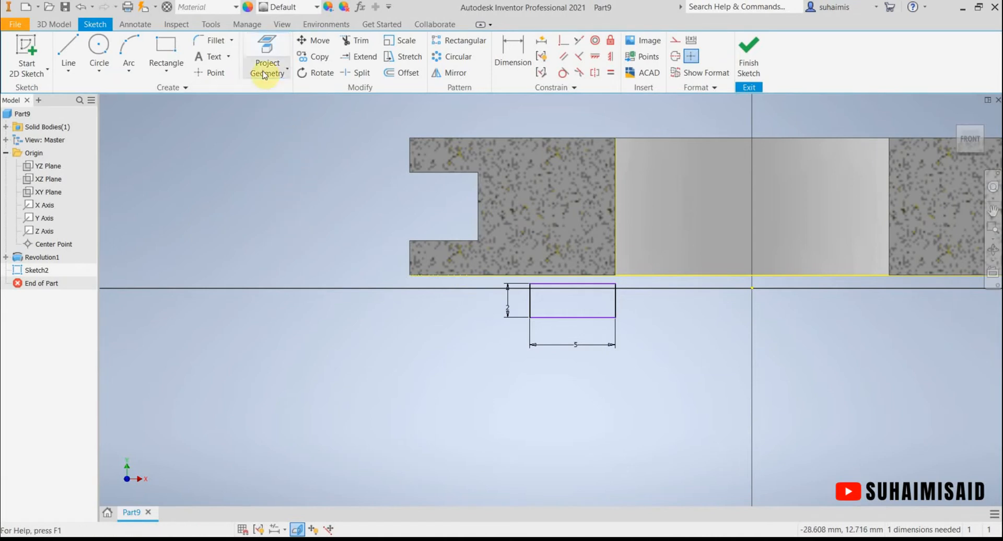
click(265, 75)
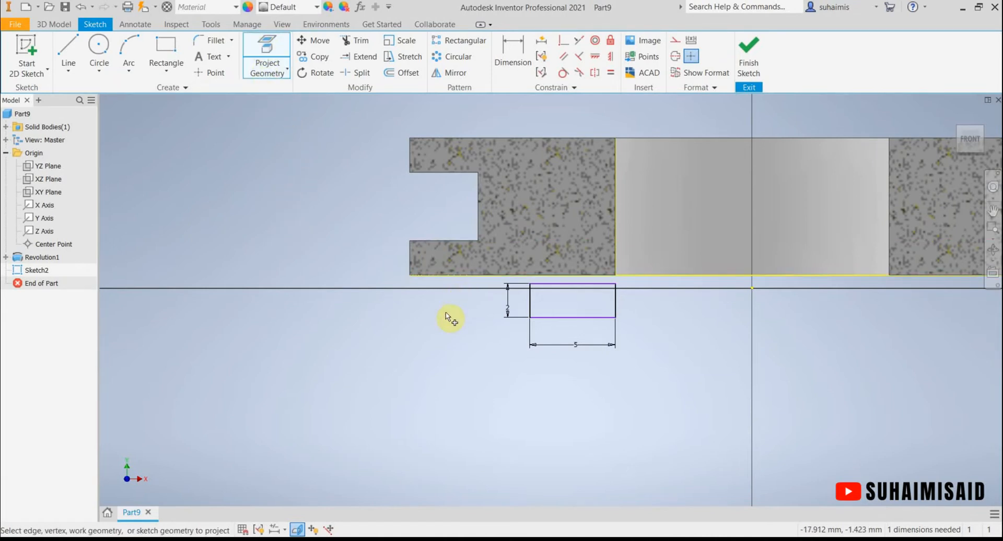
- Make the rectangle's upper edge collinear with the projected bottom edge of the wheel
click(577, 41)
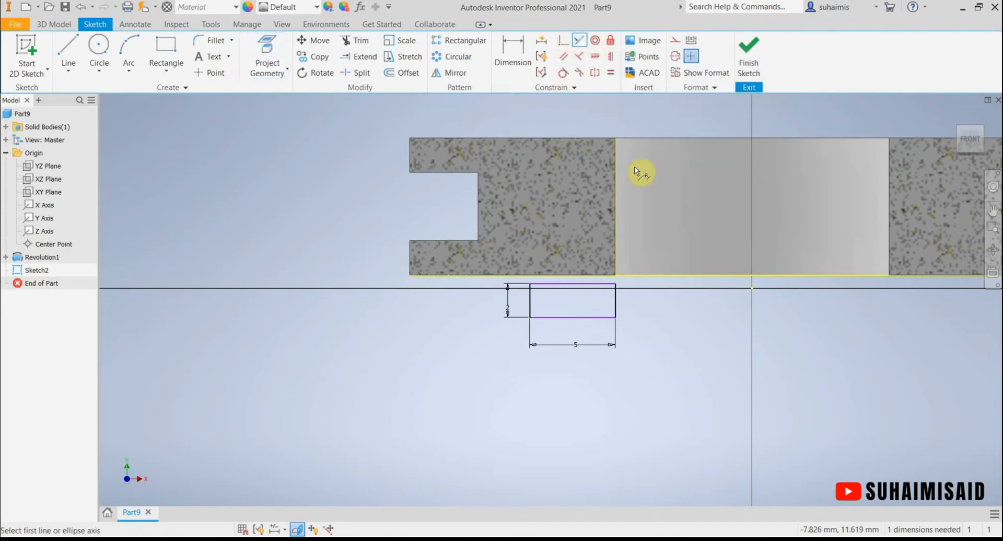
click(583, 290)
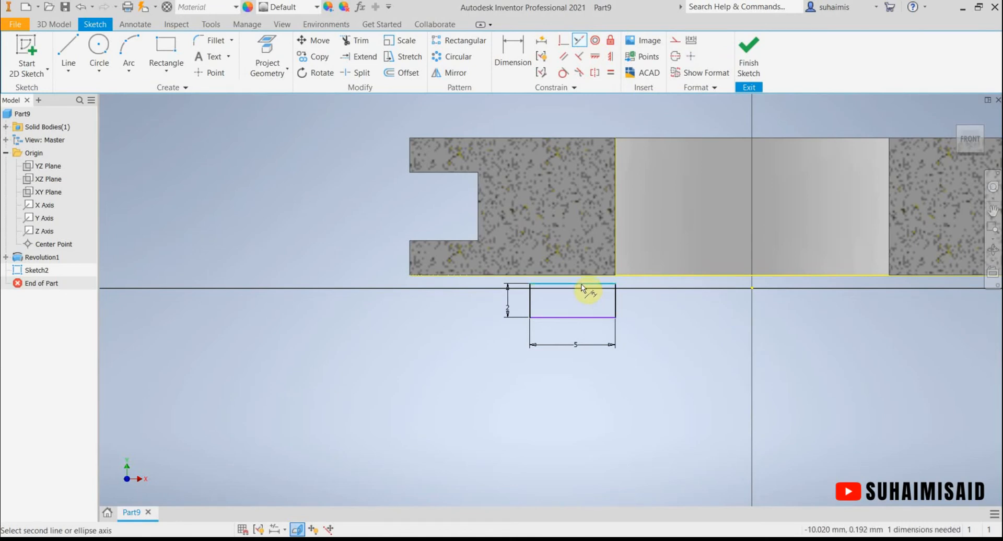
click(583, 281)
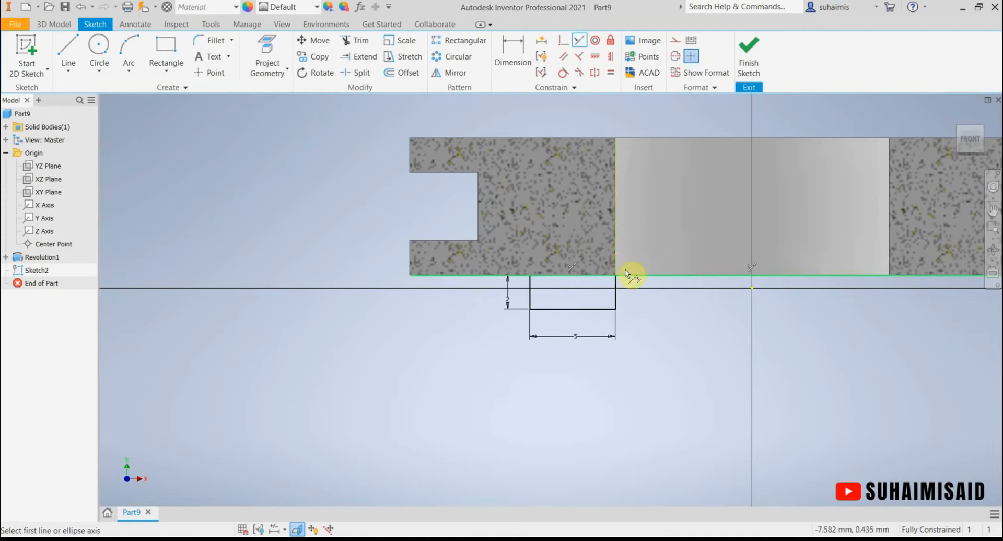
- Try to make the rectangle's bore-side vertical edge collinear with the projected bore edge
click(617, 255)
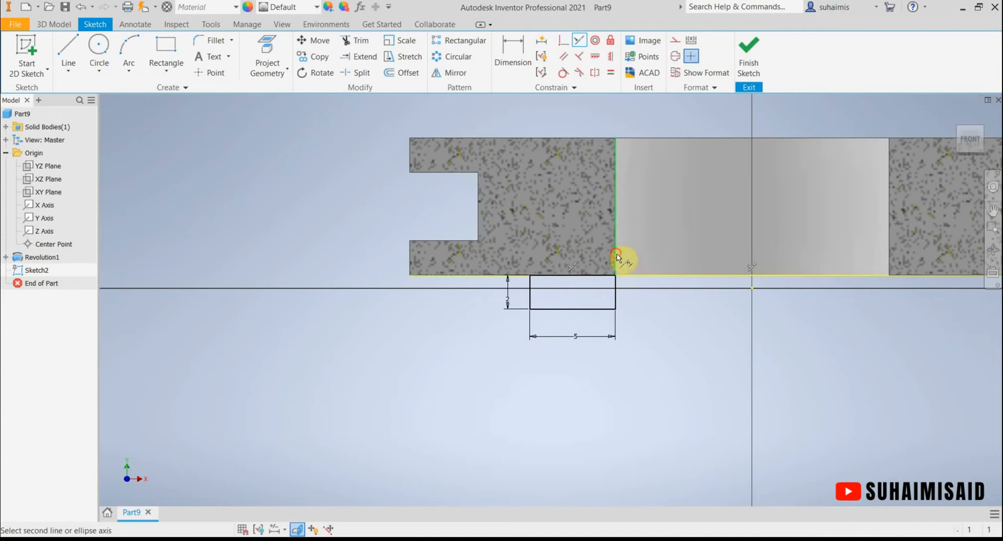
click(617, 296)
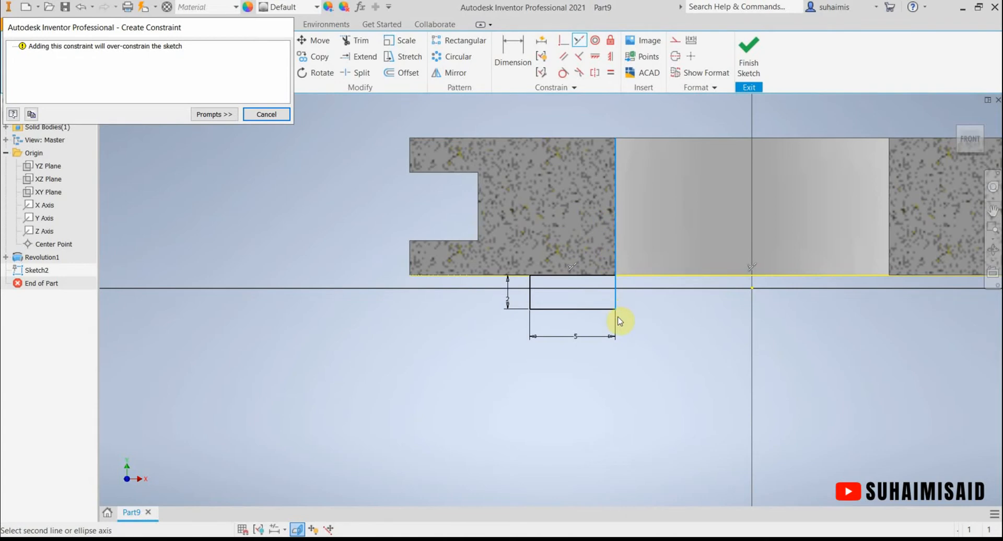
click(266, 116)
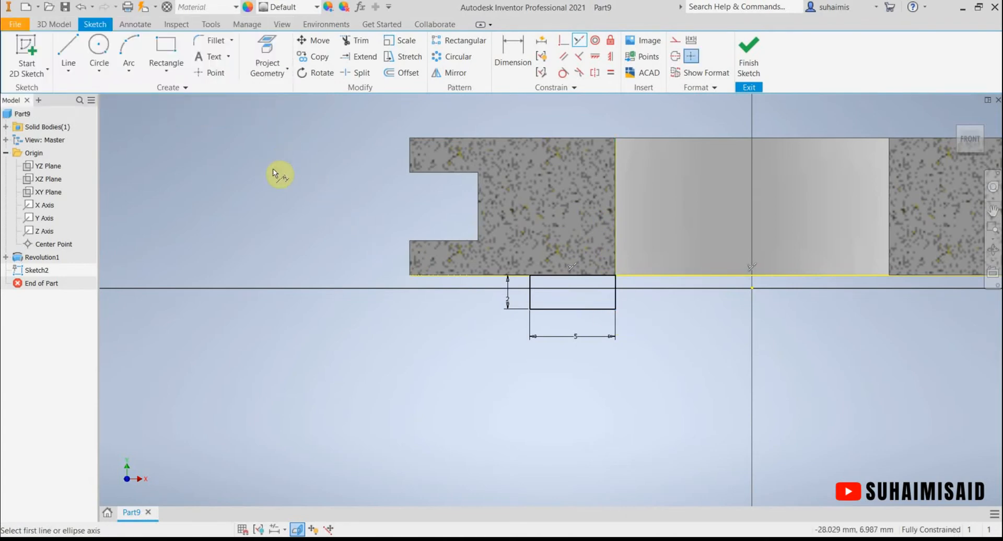
key(Escape)
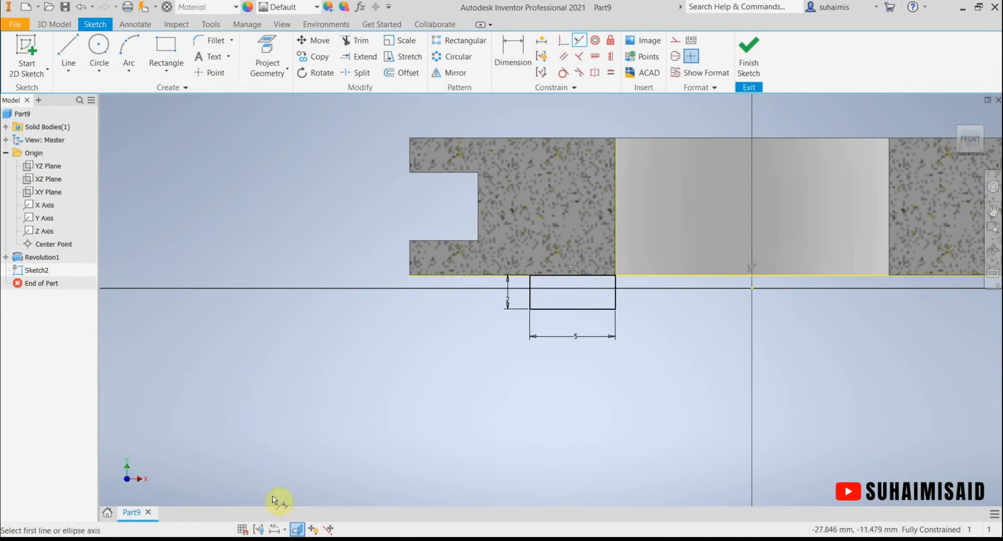
- Check the corner radius in the reference drawing and fillet the rectangle's lower corner on the bore side at 2 mm
key(alt+Tab)
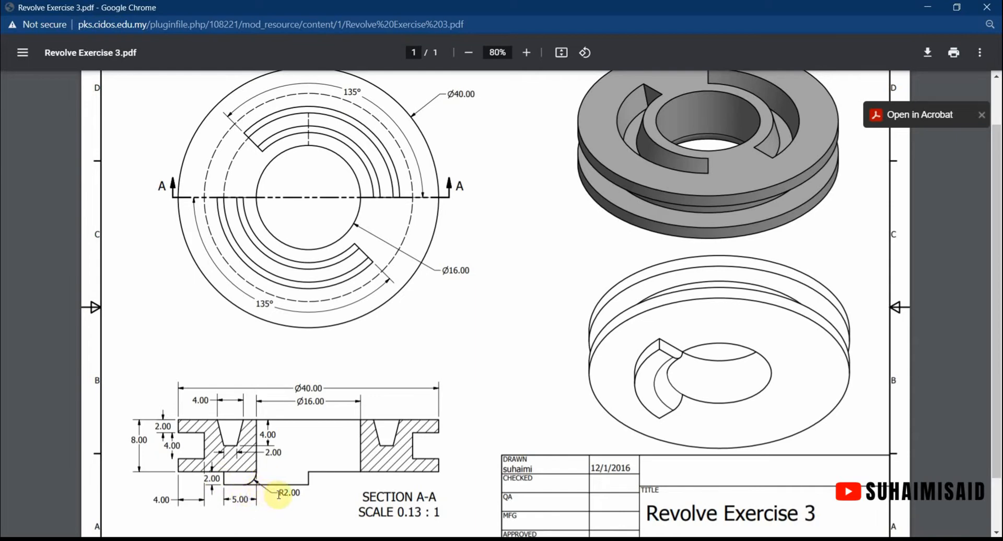
key(alt+Tab)
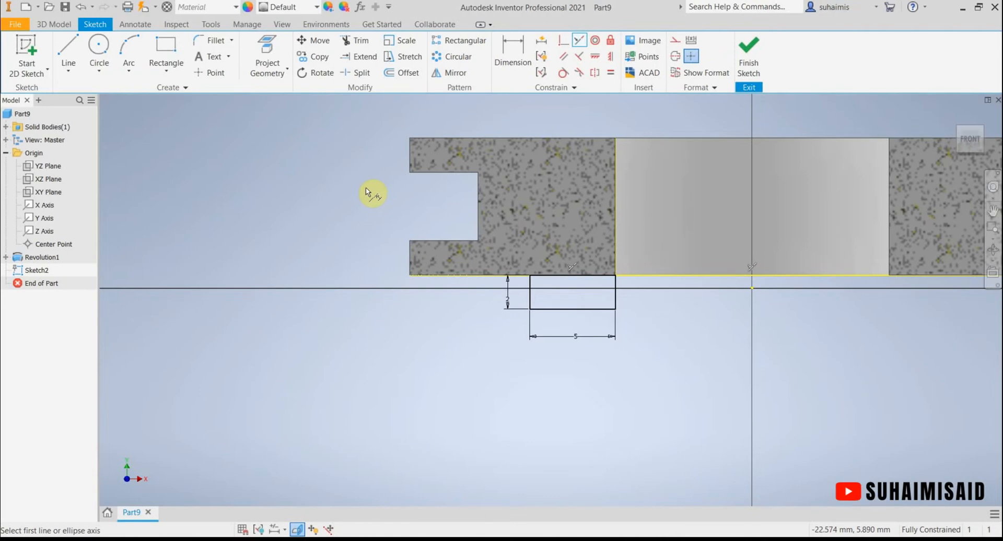
click(209, 42)
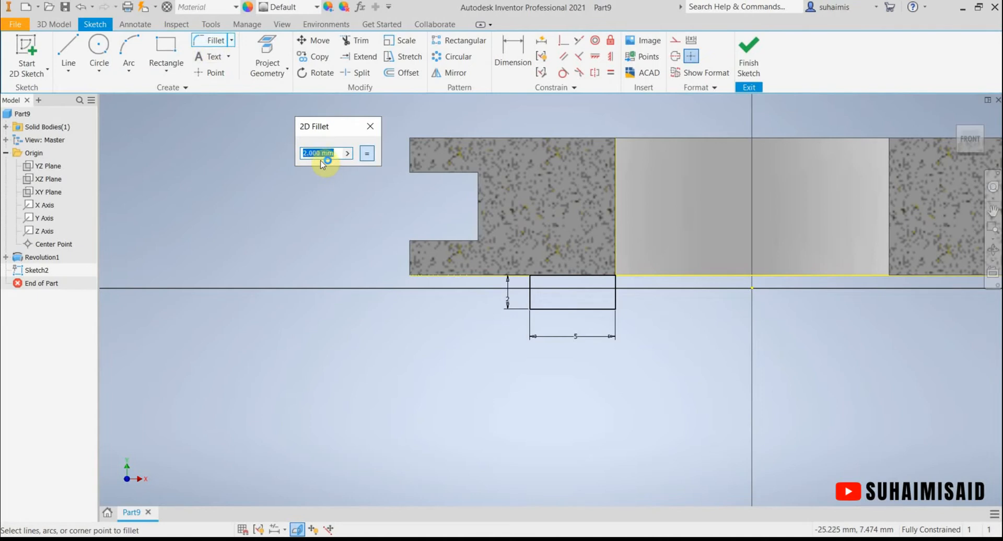
click(618, 302)
click(600, 309)
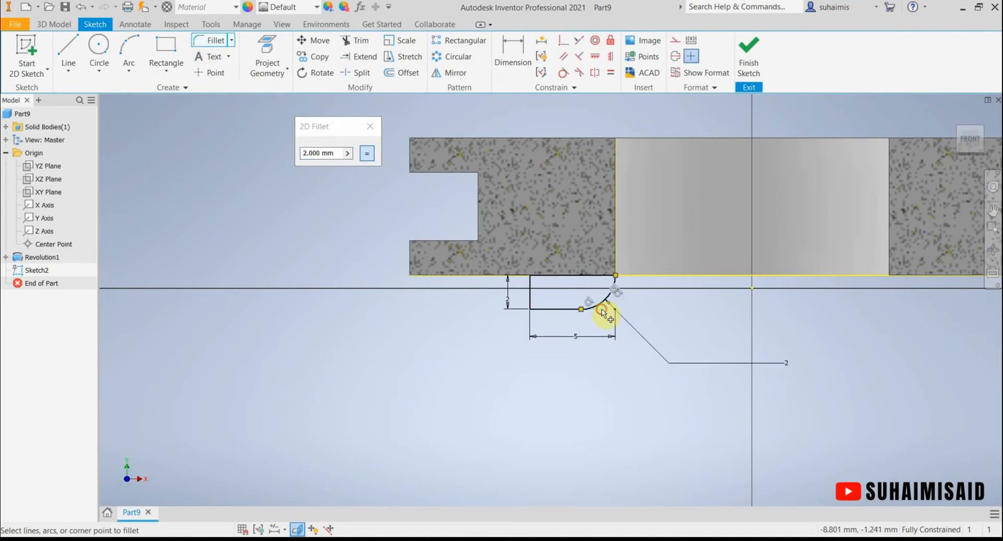
click(369, 127)
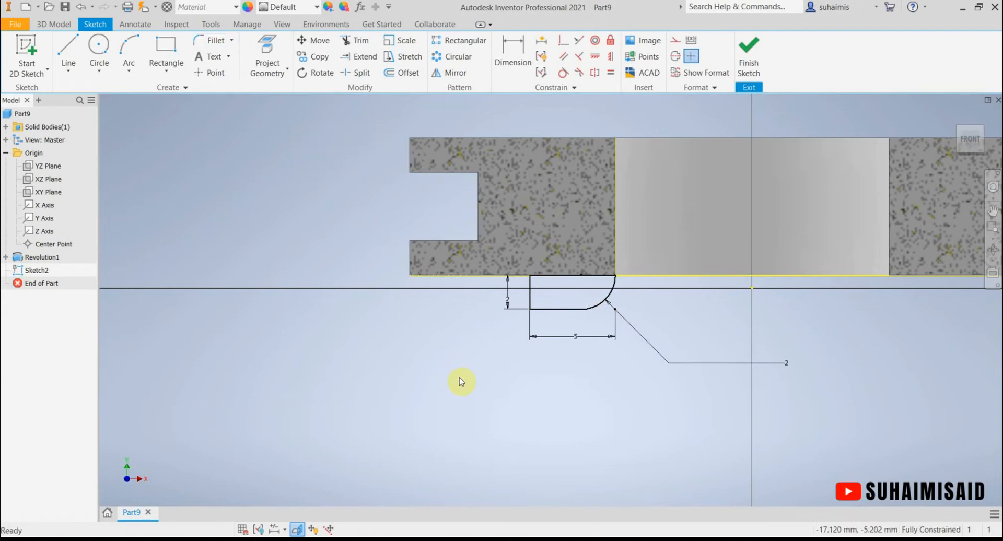
- Check the rib's section in the reference drawing, then finish the rib profile sketch
click(313, 540)
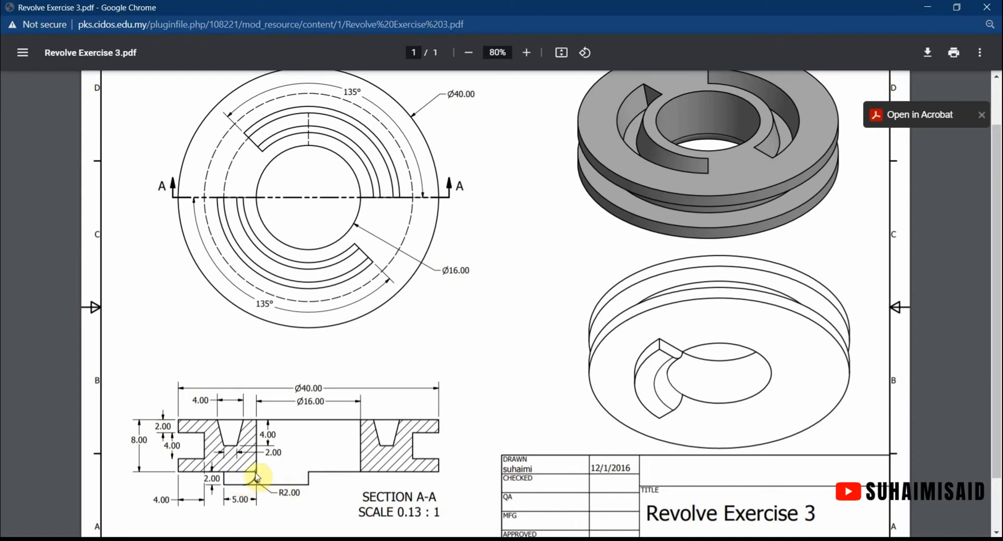
key(alt+Tab)
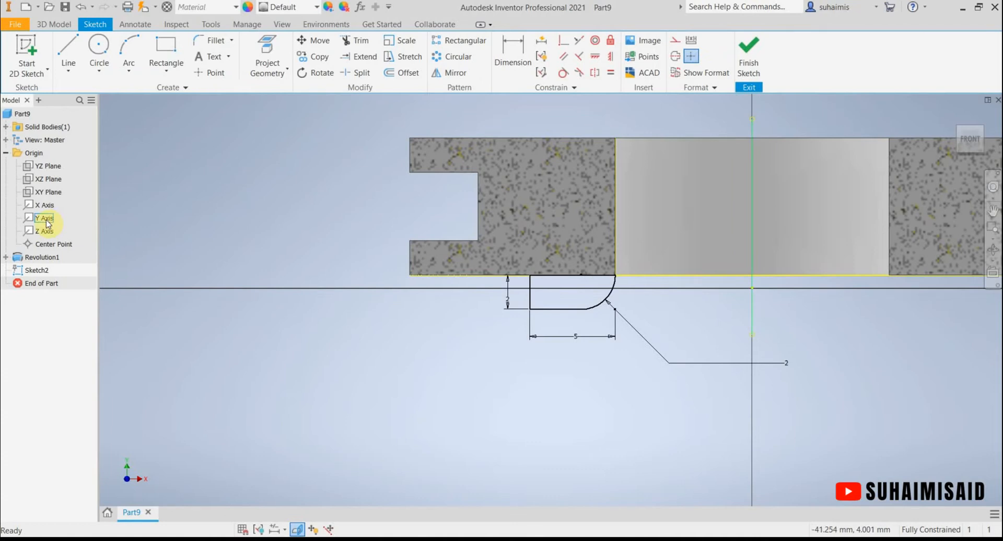
click(752, 68)
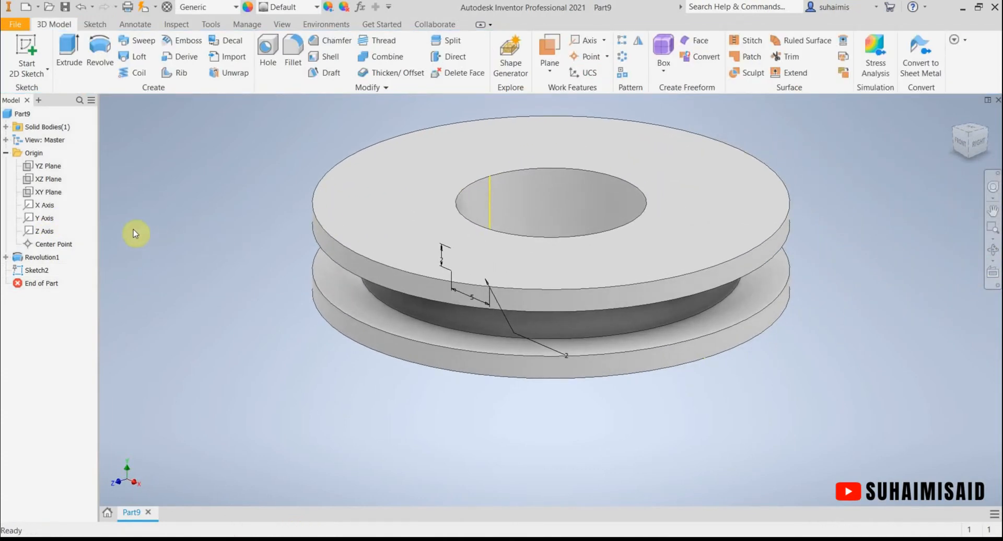
- Set up a Revolve of the filleted rib profile about the Y axis
click(52, 224)
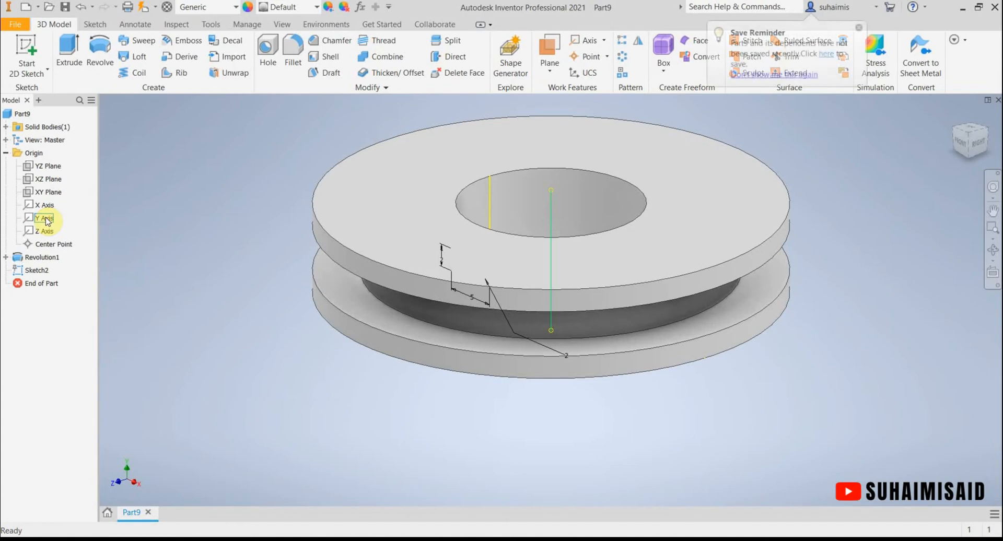
click(101, 57)
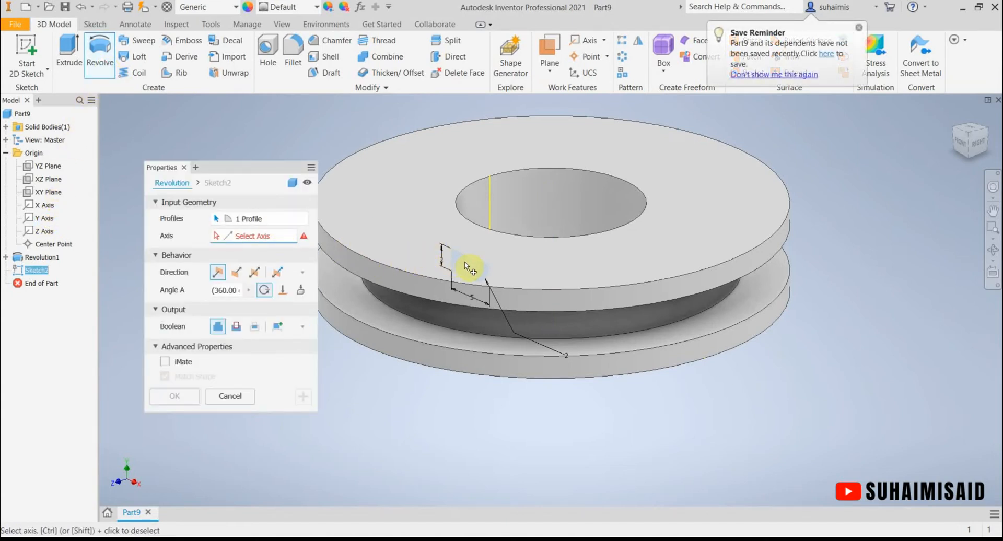
click(44, 218)
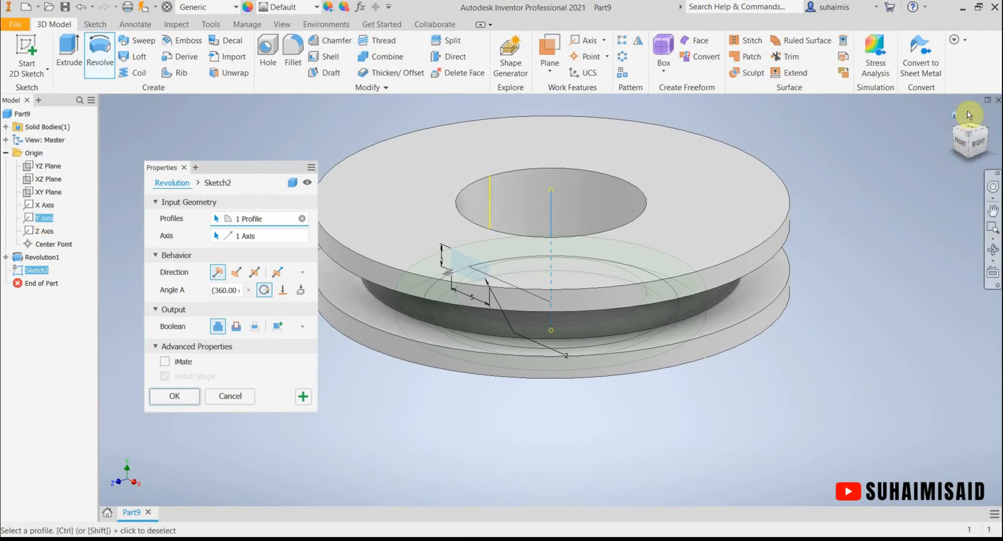
click(966, 156)
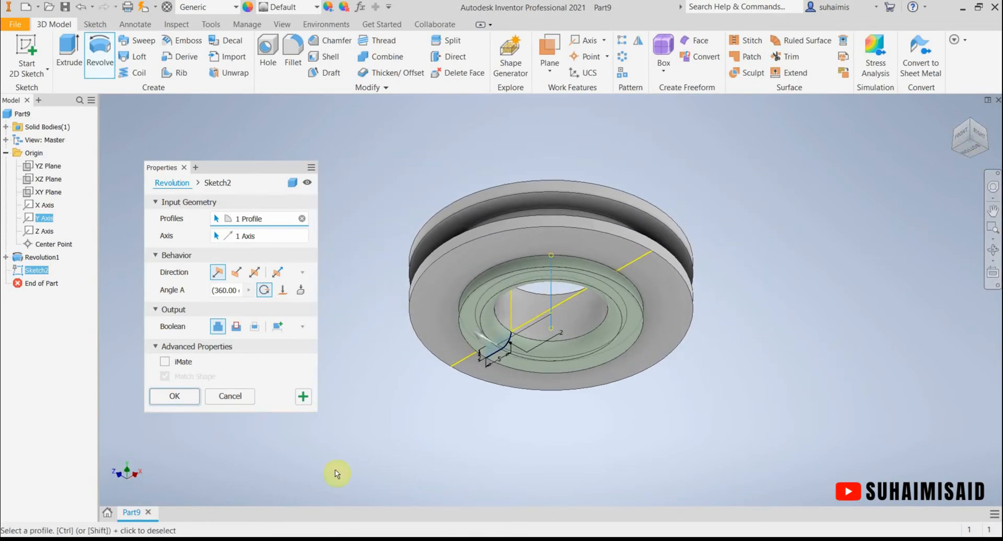
- Check the rib's extent in the reference drawing and complete the revolve at 90 degrees in the default direction, joined to the wheel
click(230, 538)
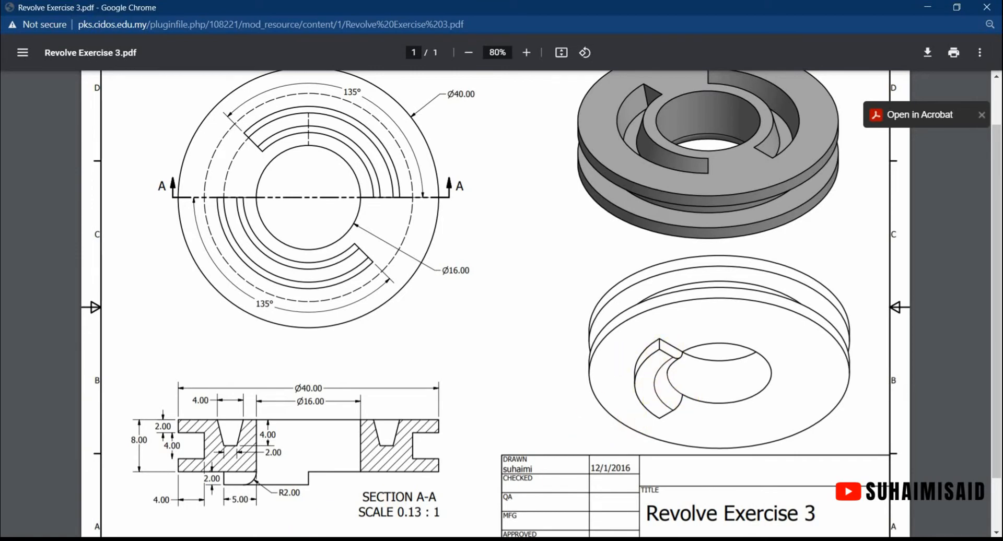
click(252, 540)
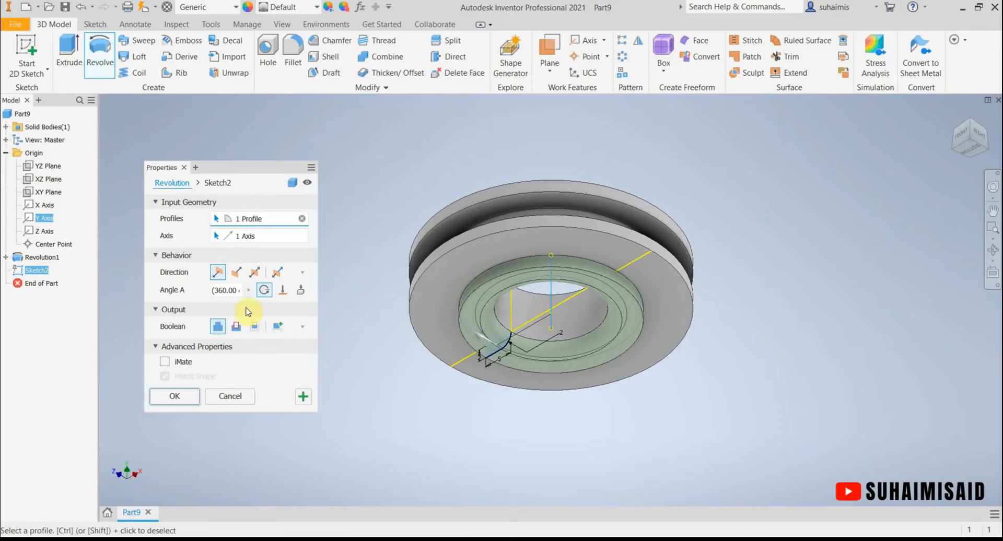
click(234, 290)
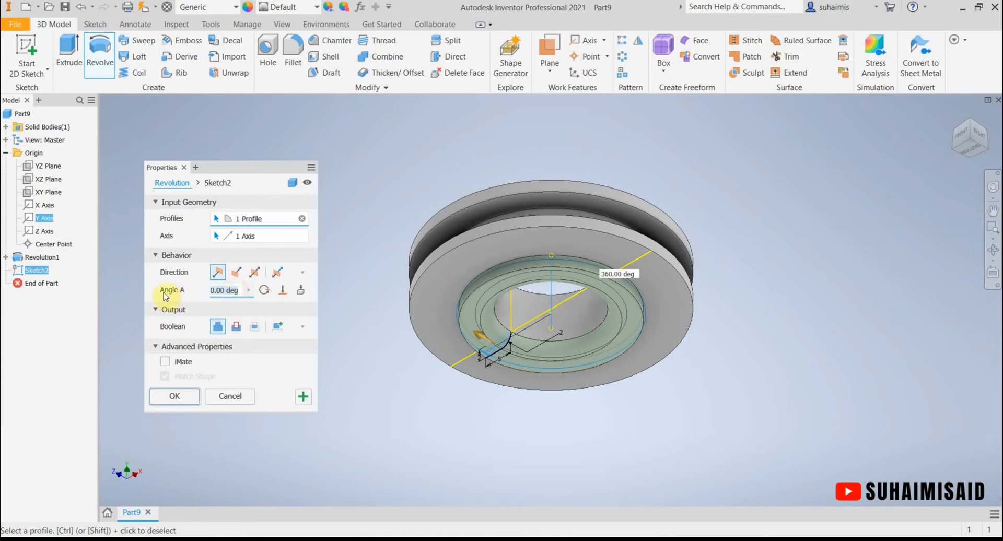
text(90)
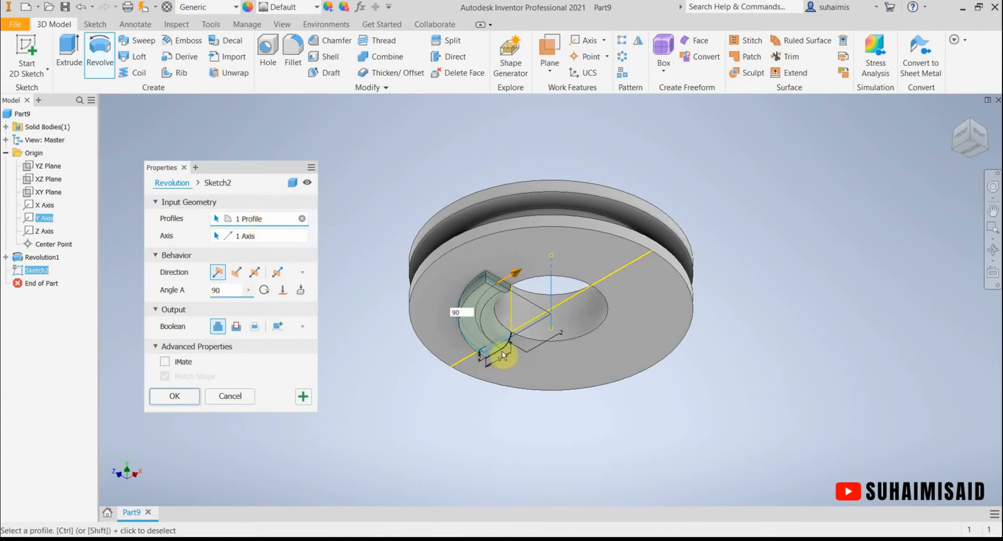
click(40, 218)
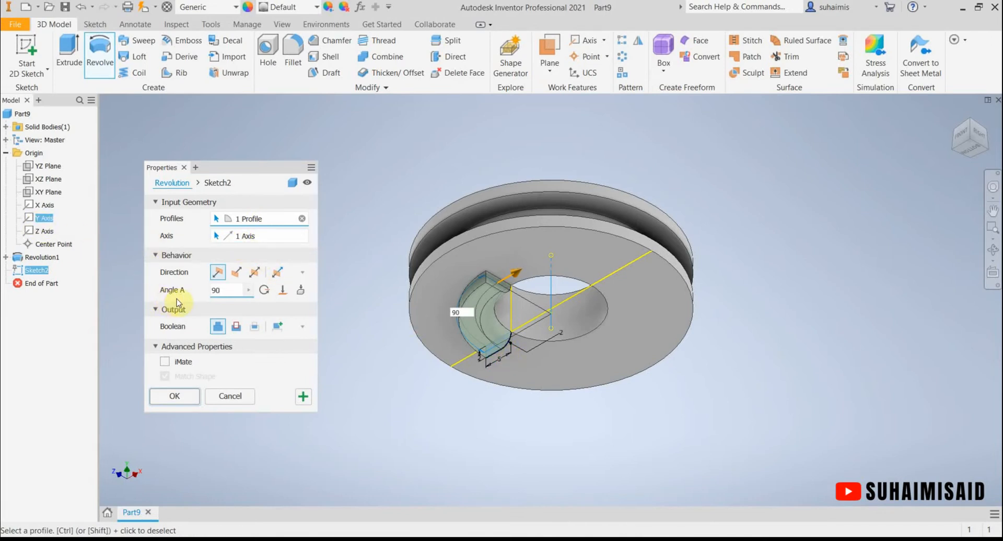
click(234, 274)
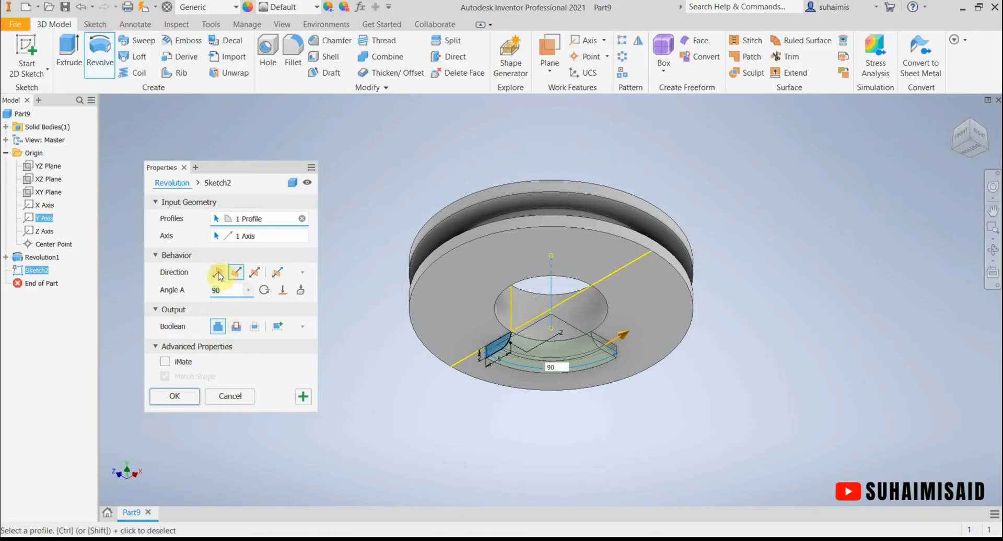
click(218, 273)
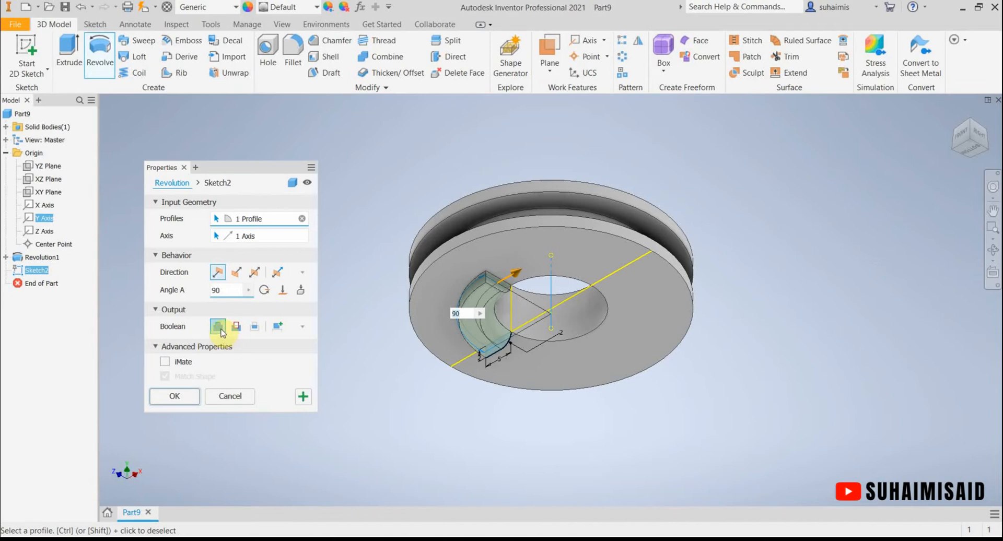
click(189, 400)
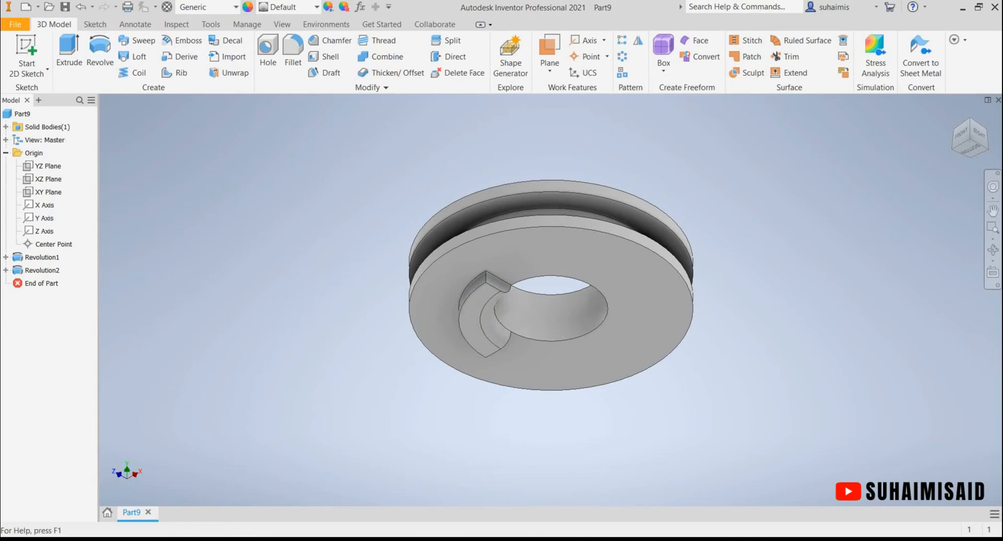
- Start a new sketch on the XY plane and slice the model's display at the sketch plane
key(alt+Tab)
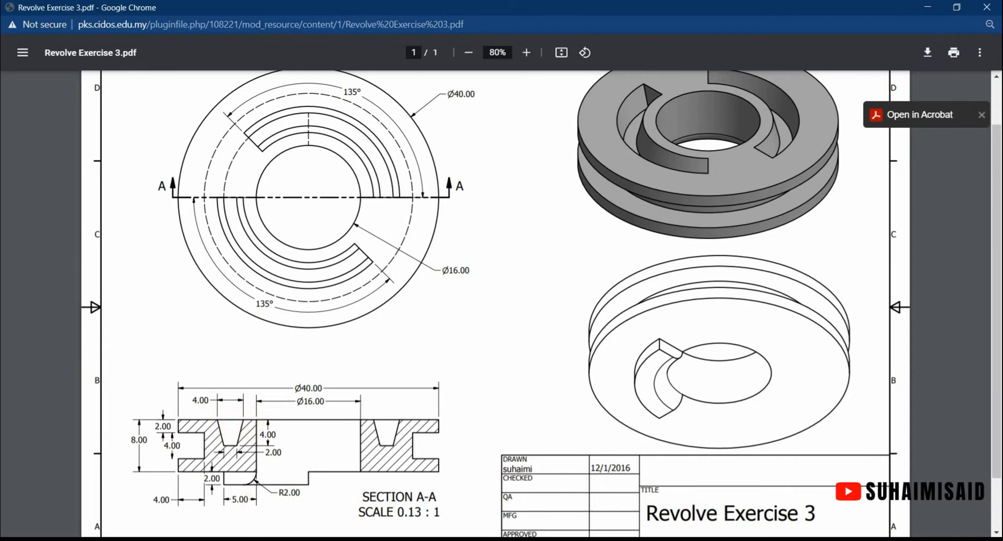
key(alt+Tab)
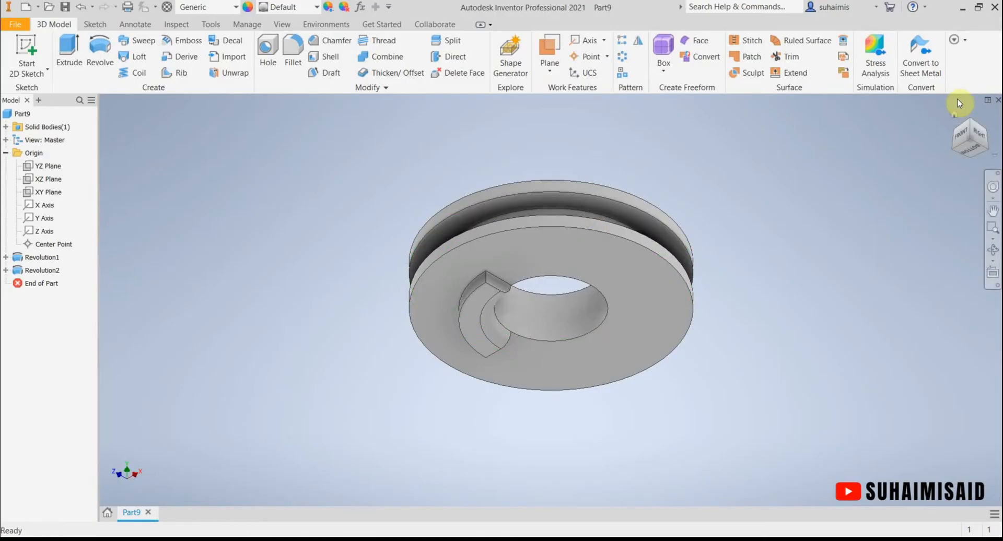
click(970, 124)
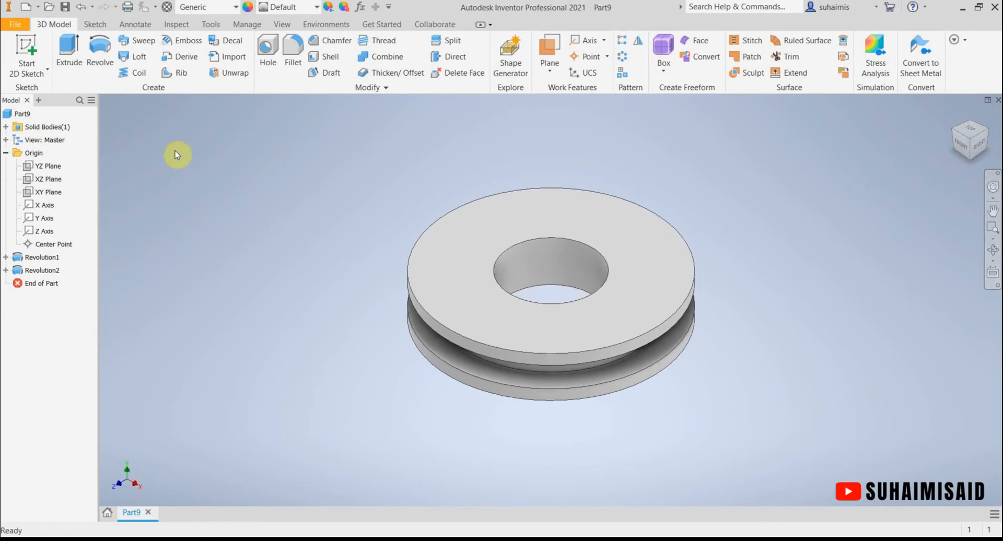
click(32, 51)
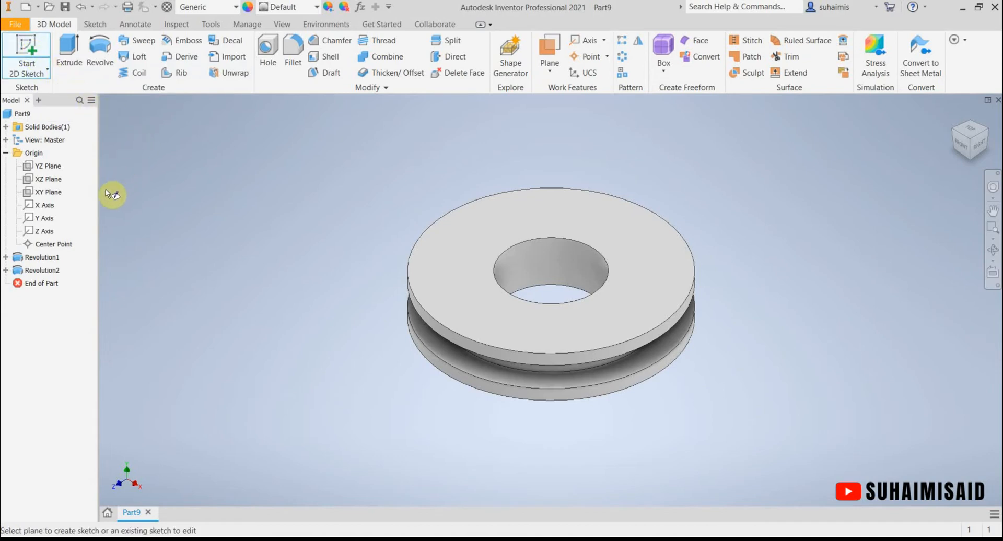
click(57, 197)
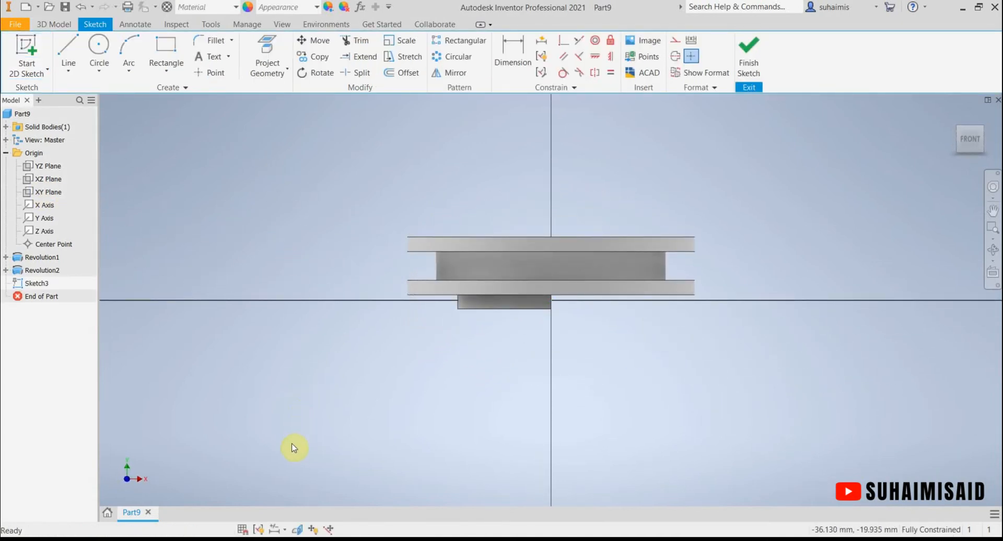
click(297, 531)
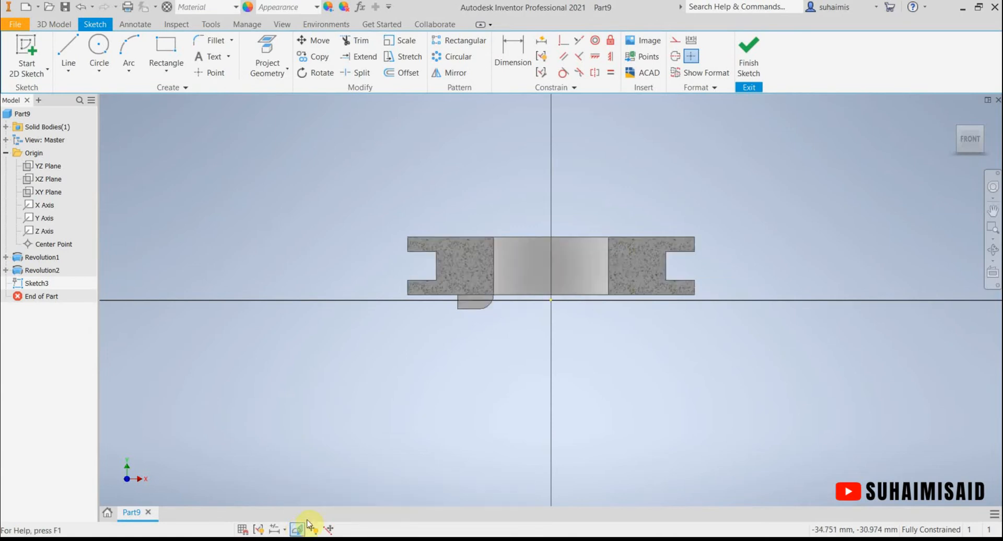
- Sketch a closed trapezoid down from the wheel's upper edge, beside the bore, about 5.8 mm wide at the top and 2.9 mm at its base
scroll(405, 328, up, 5)
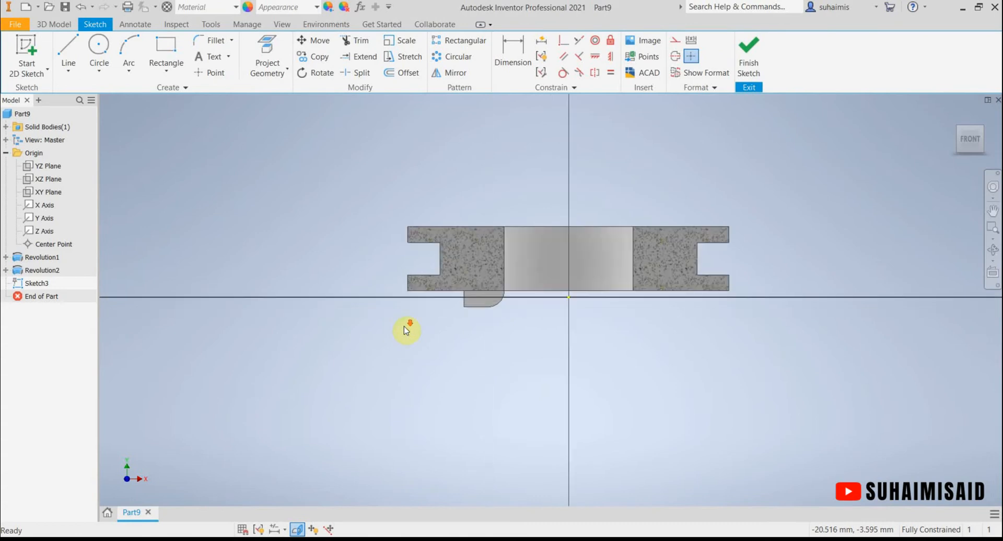
middle_drag(406, 324, 407, 426)
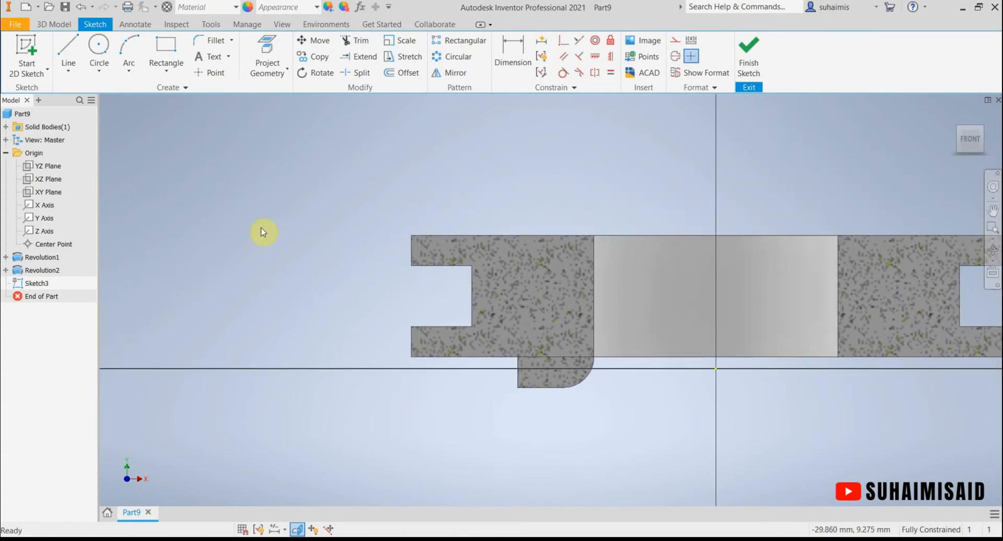
click(67, 51)
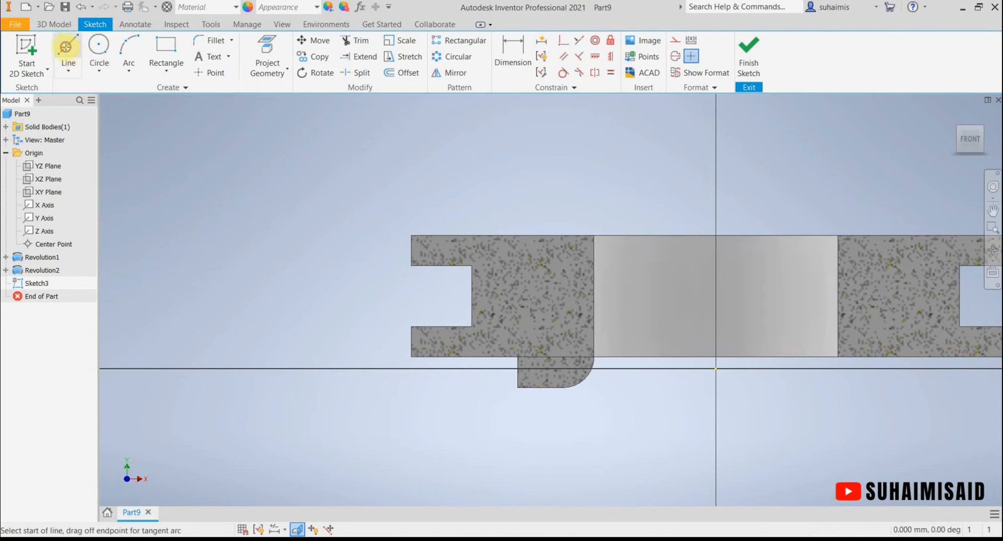
click(497, 236)
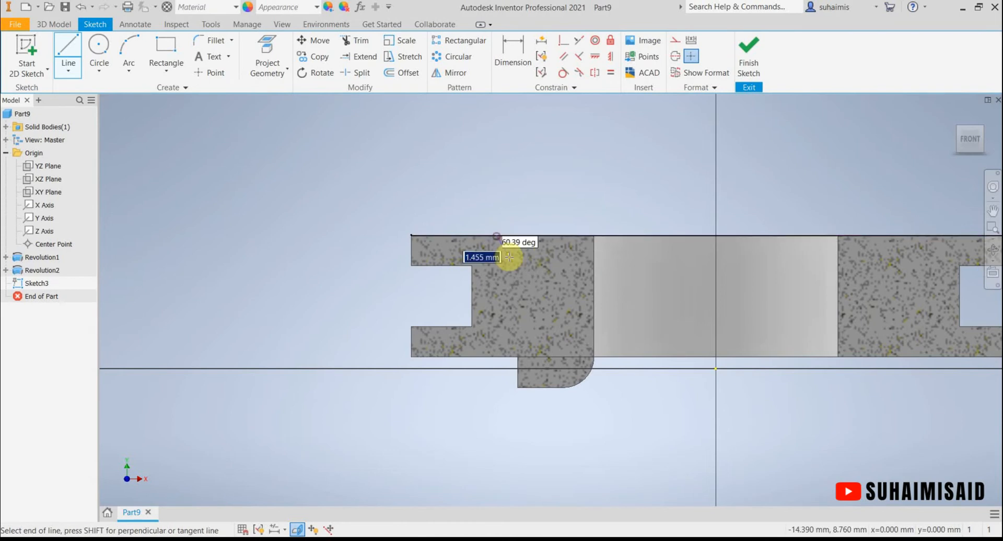
click(521, 302)
click(566, 302)
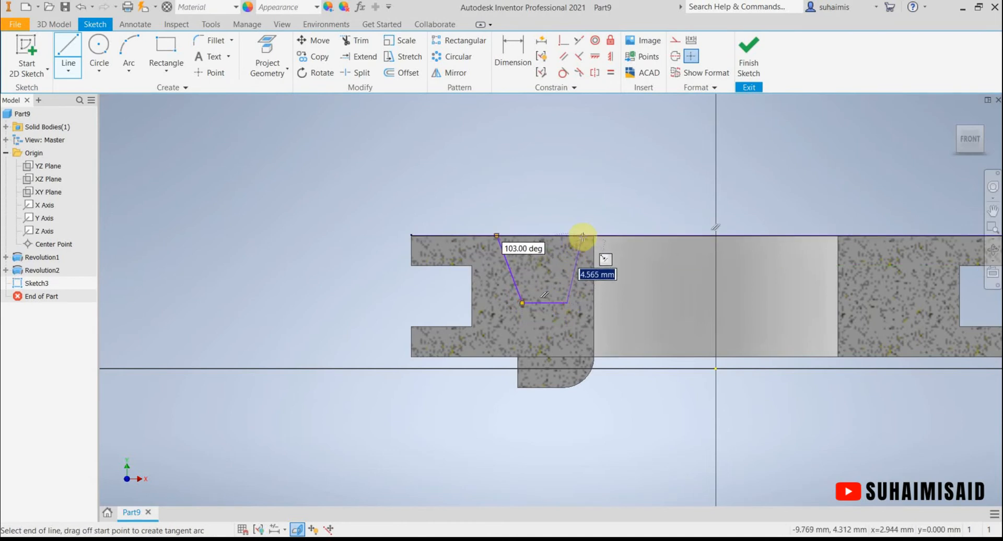
double_click(584, 236)
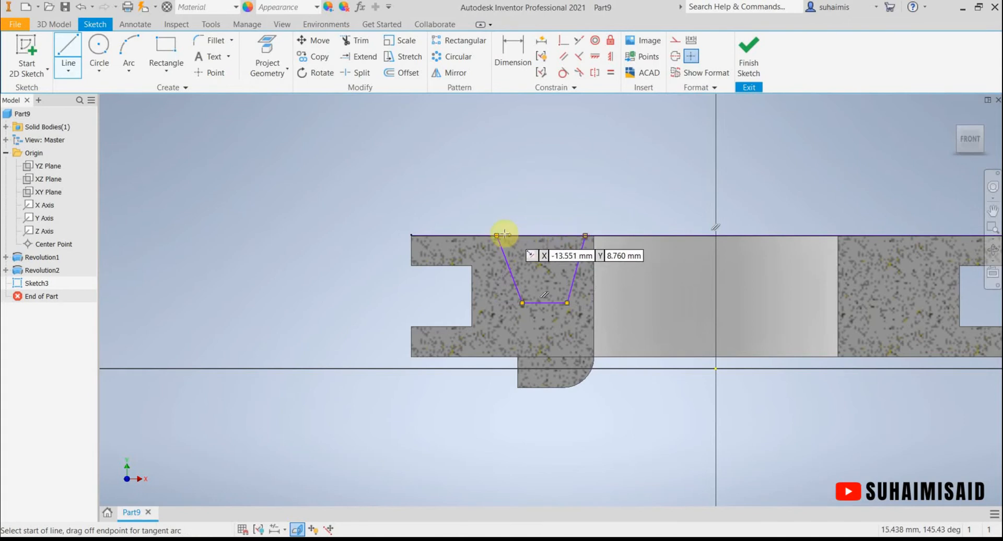
click(585, 236)
double_click(497, 236)
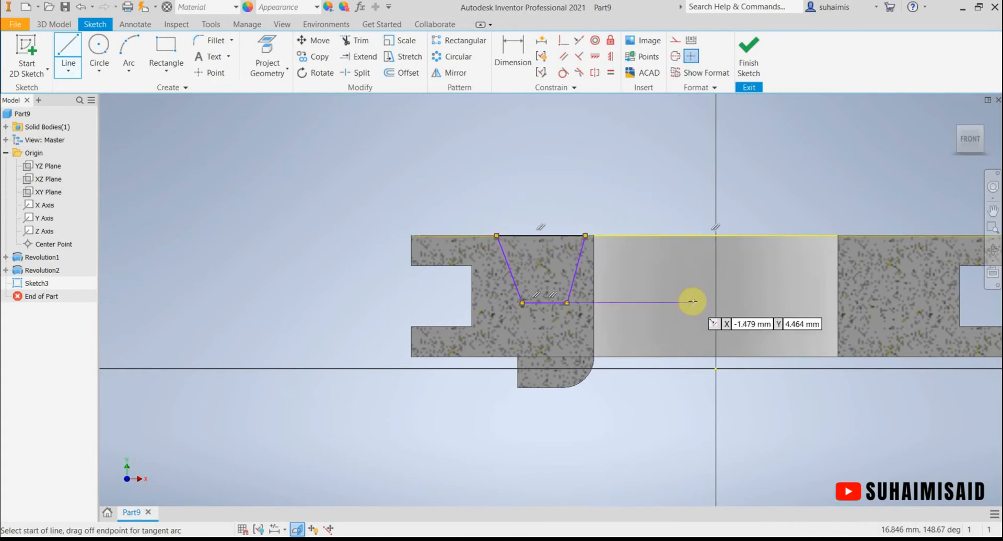
key(Escape)
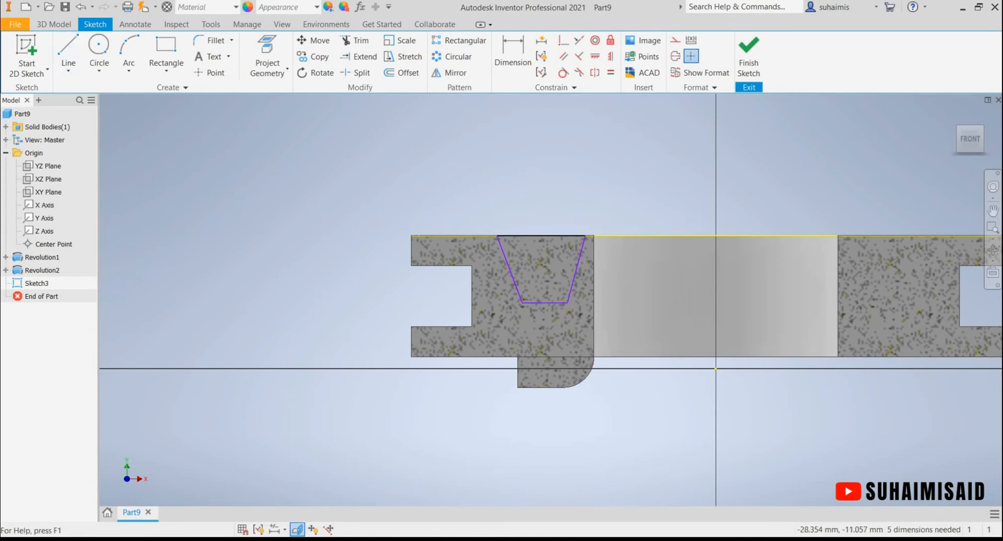
- Check the slot sizes in the reference drawing and dimension the trapezoid's top width to 4 mm
click(285, 540)
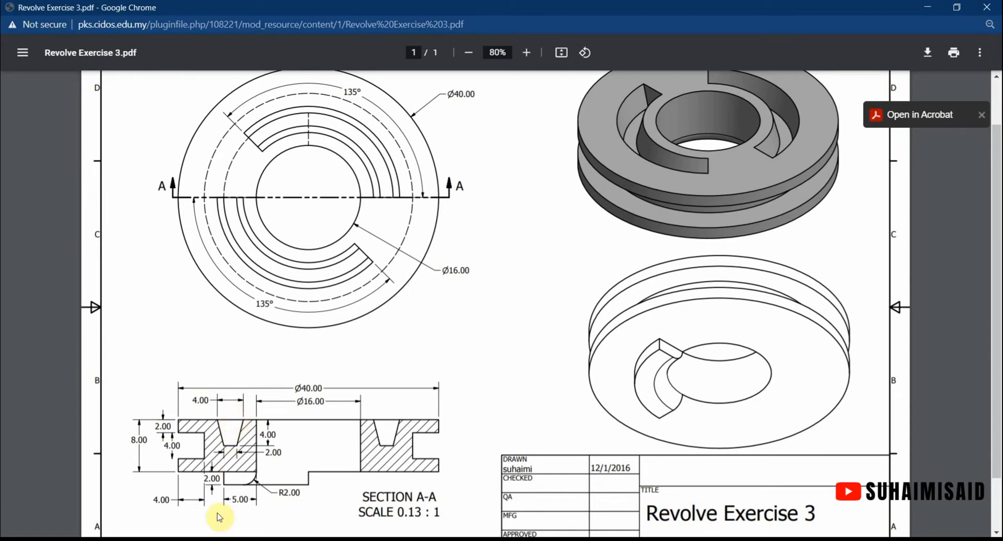
click(261, 540)
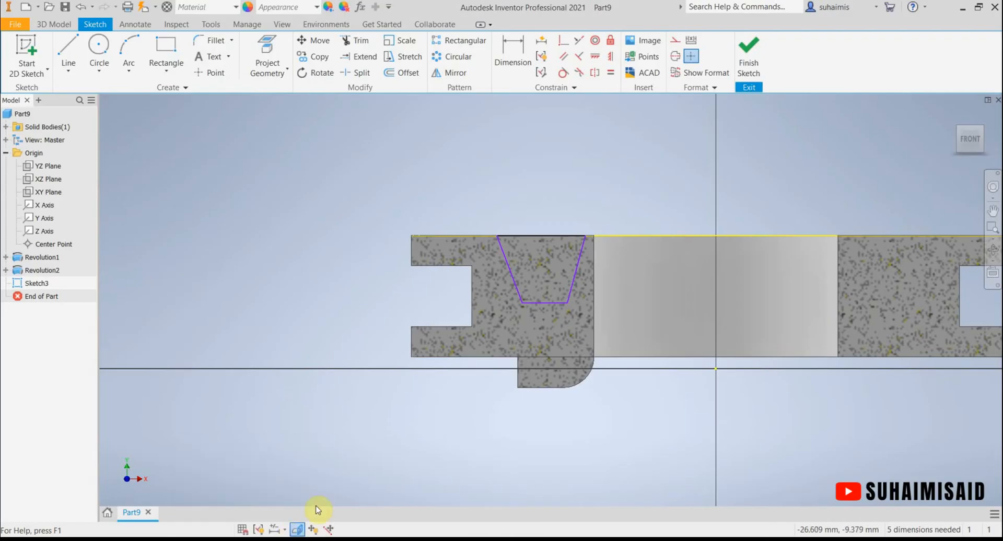
click(513, 52)
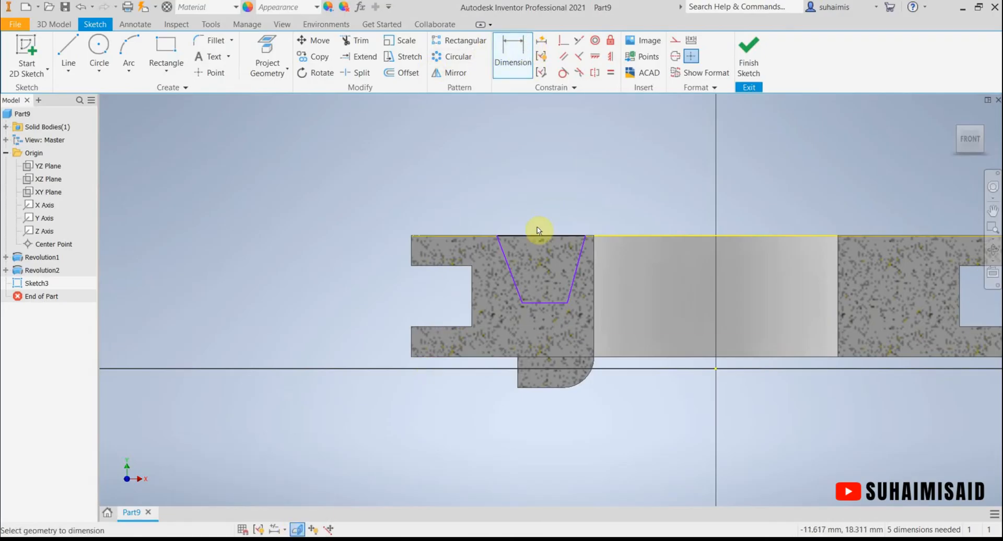
click(500, 240)
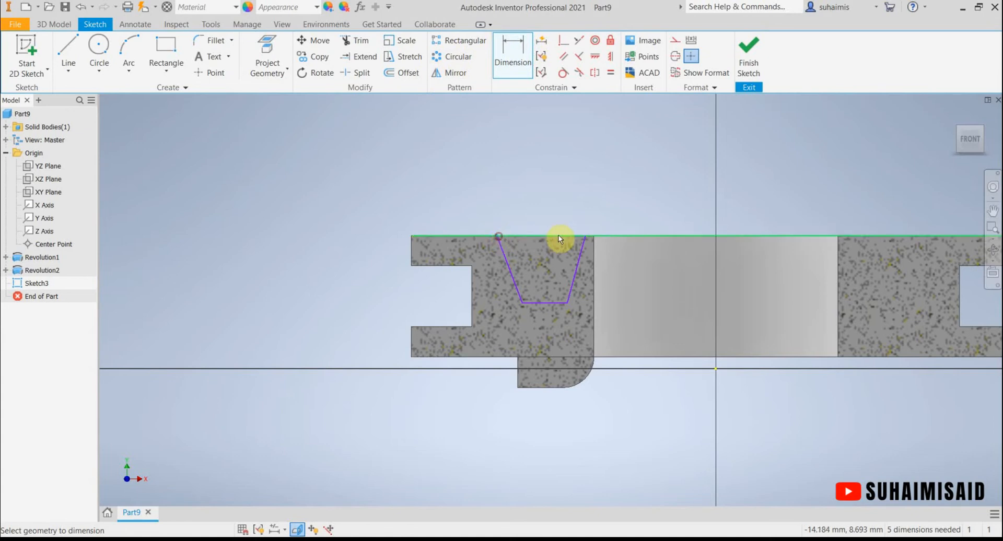
click(585, 237)
click(540, 212)
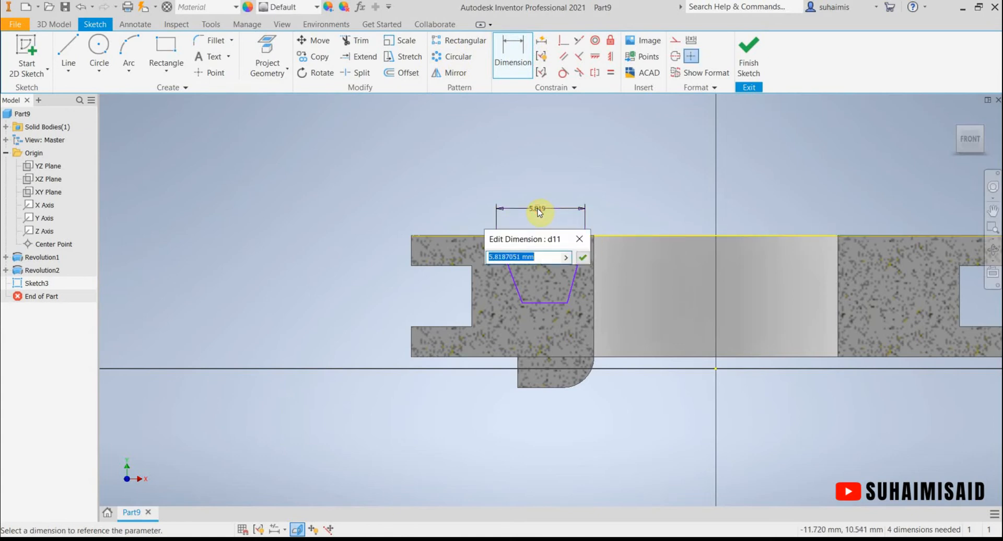
text(4)
key(Return)
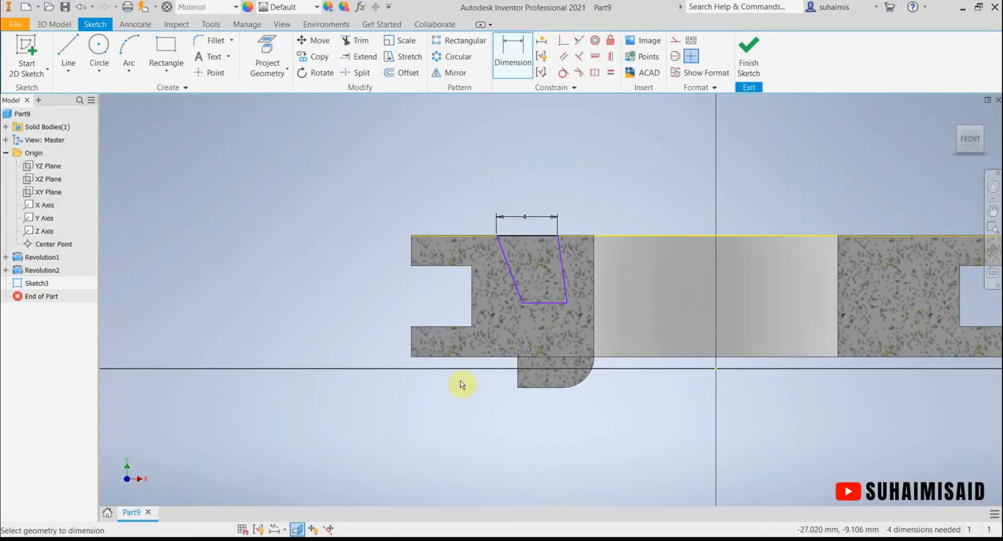
- Dimension the trapezoid's base width to 2 mm and its depth below the wheel's upper edge to 4 mm
click(542, 303)
click(544, 321)
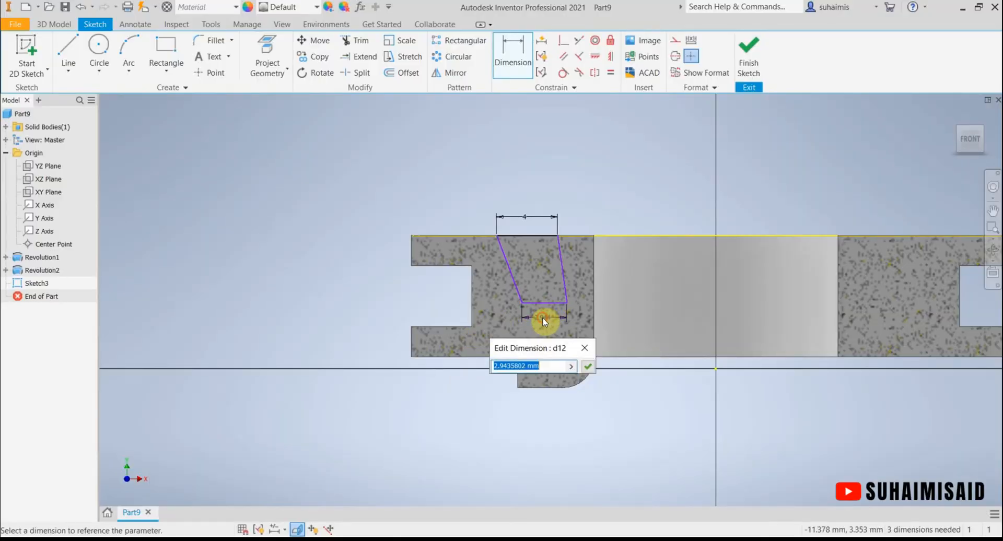
text(2)
key(Return)
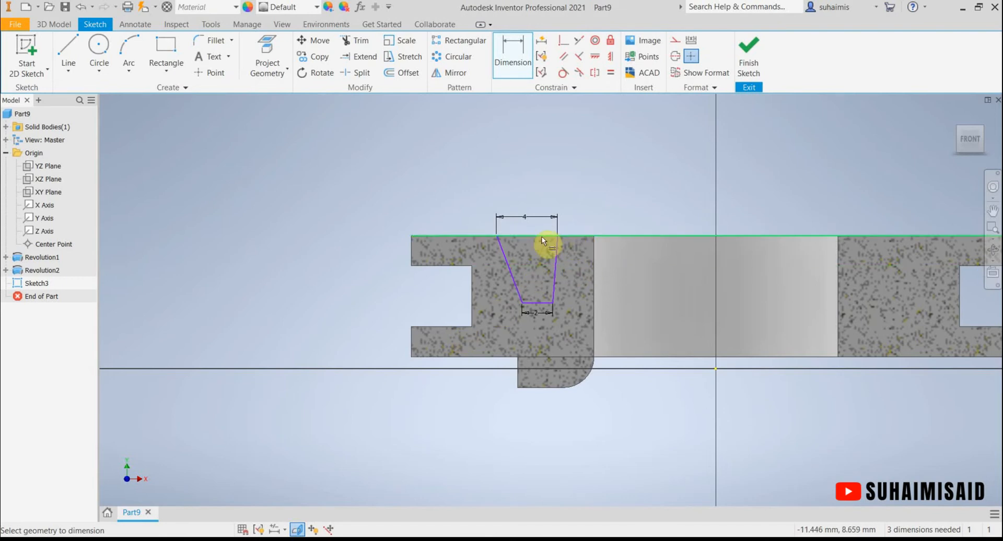
click(577, 236)
click(548, 304)
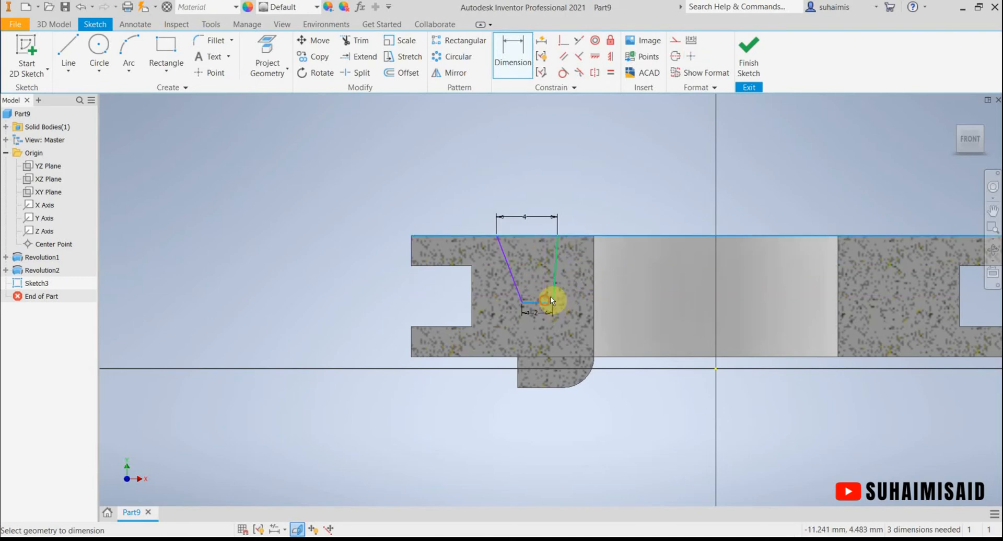
click(622, 271)
text(4)
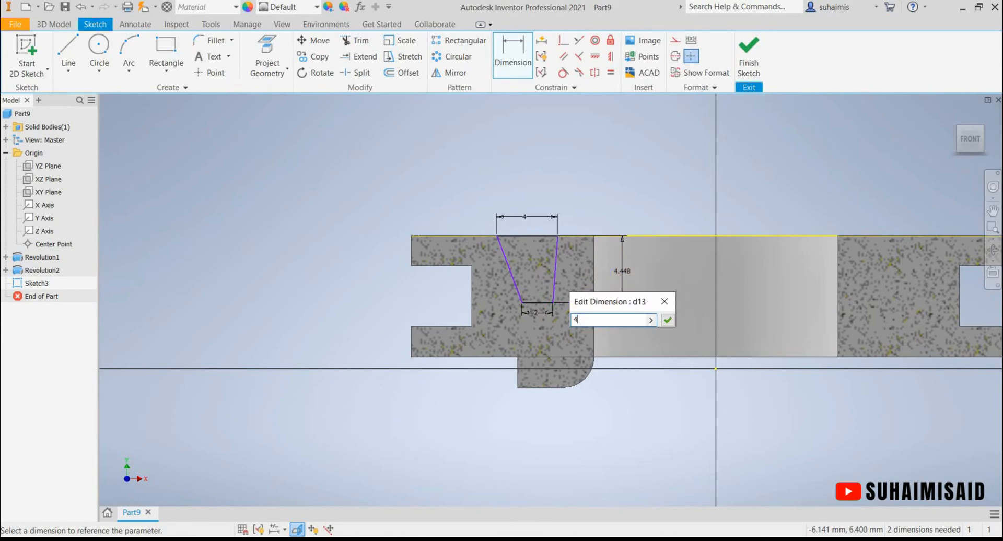
key(Return)
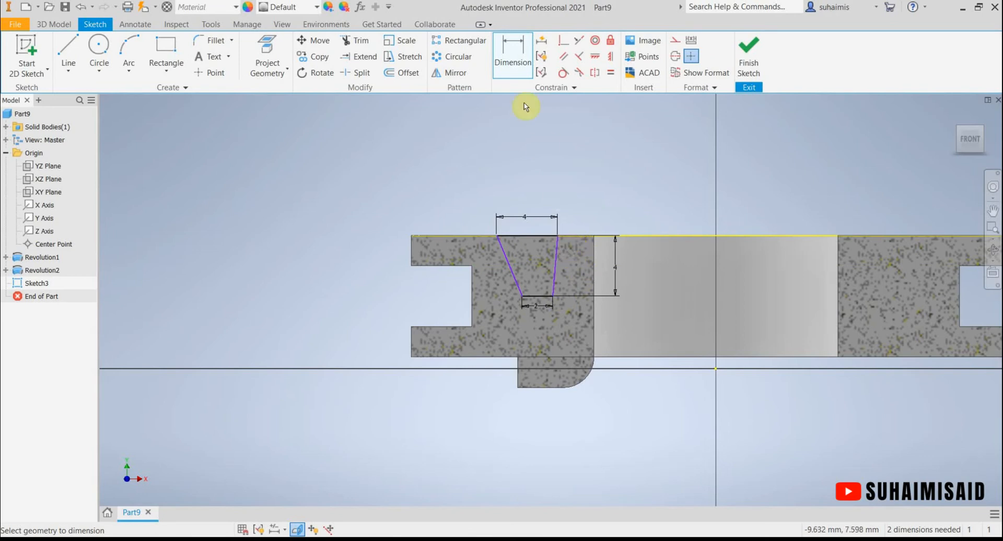
- Dimension the horizontal offset between the outer slanted side's upper and lower endpoints to 1 mm
click(506, 72)
click(499, 239)
click(522, 297)
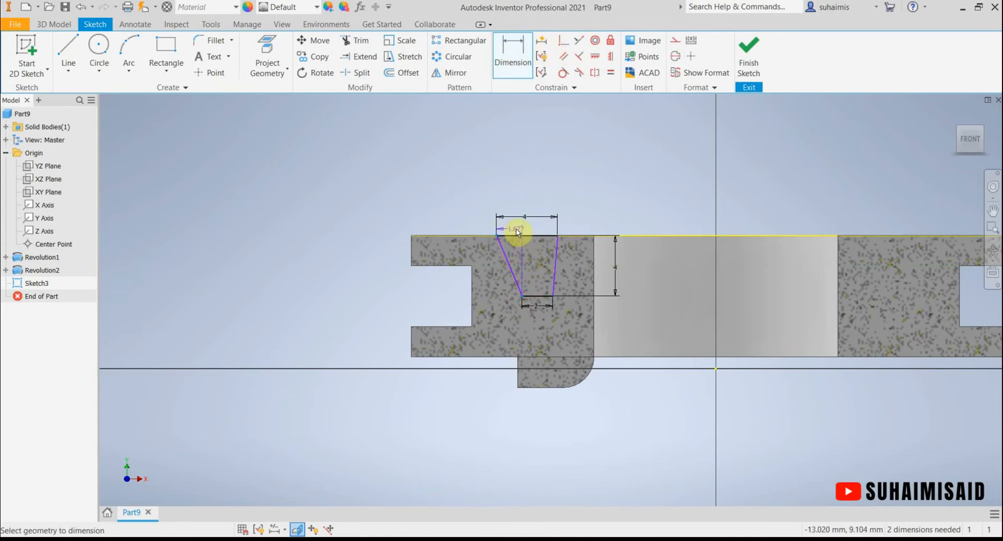
click(515, 230)
text(1)
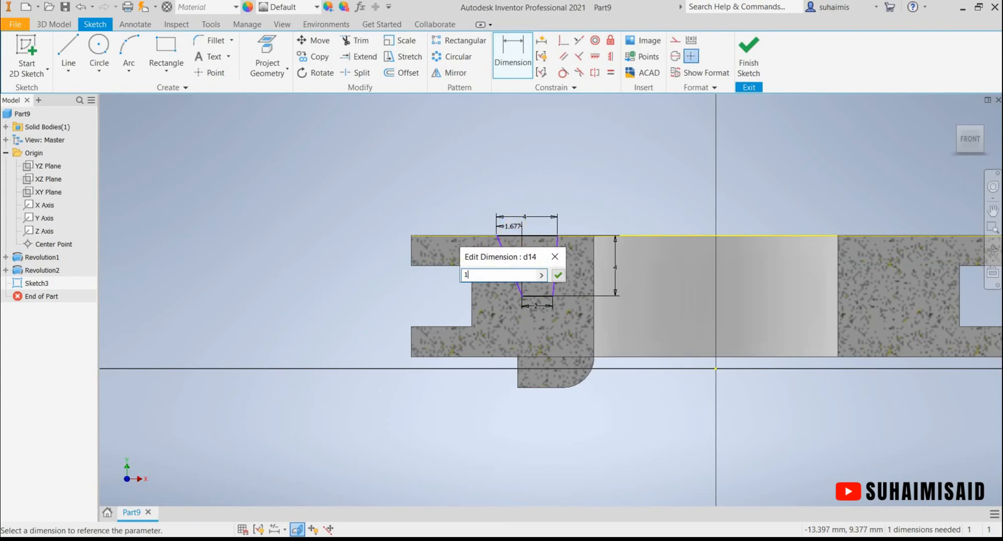
key(Return)
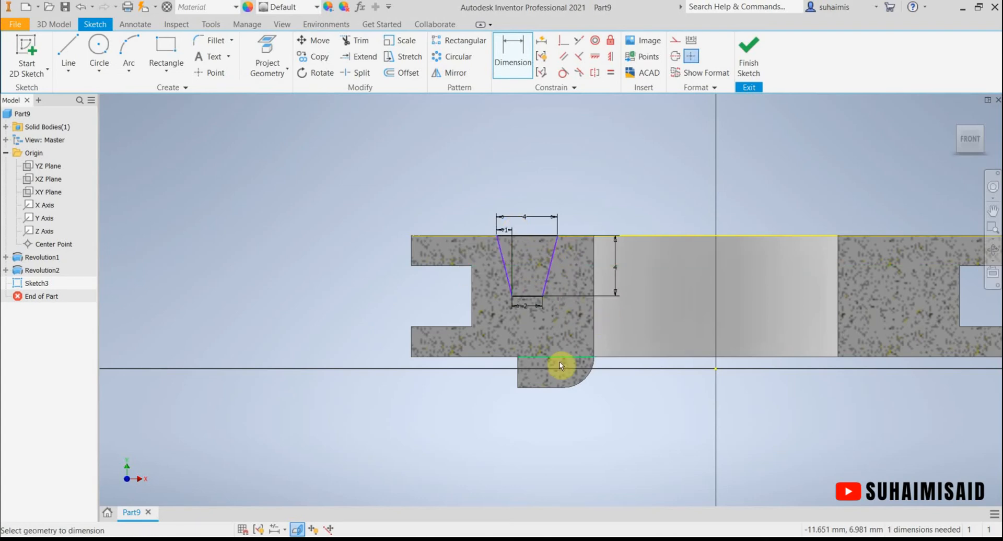
- Check in the reference drawing how the tapered slot is located relative to the bore
scroll(528, 286, up, 3)
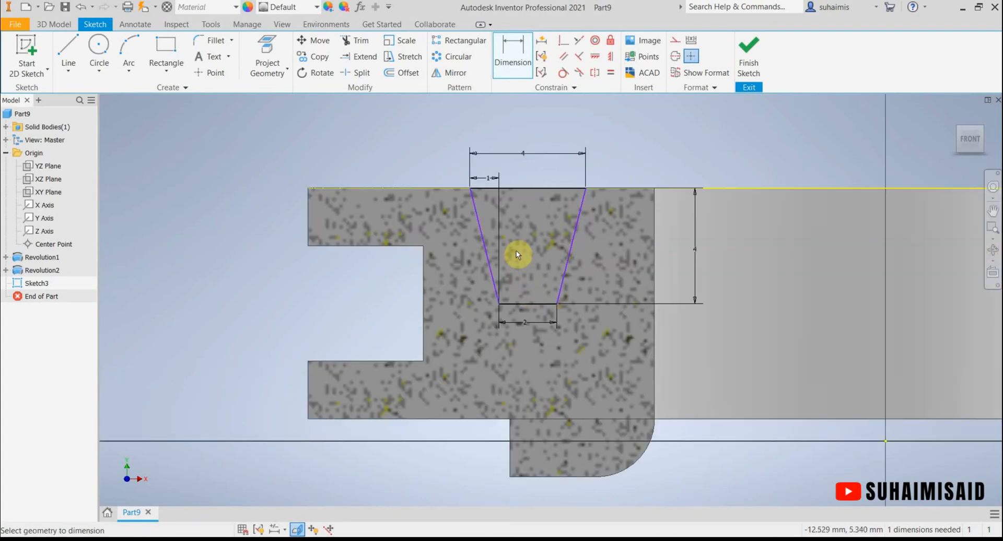
middle_drag(513, 253, 530, 280)
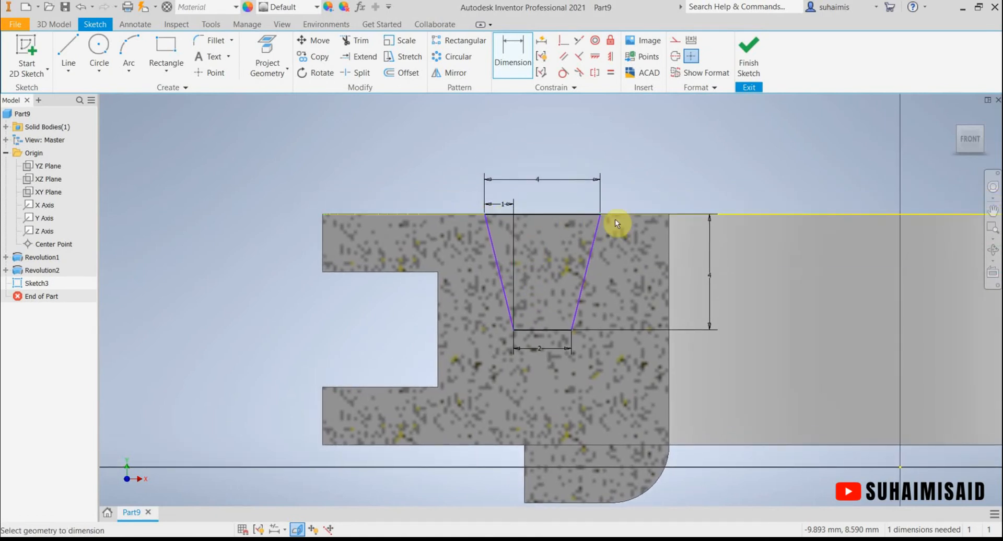
click(491, 225)
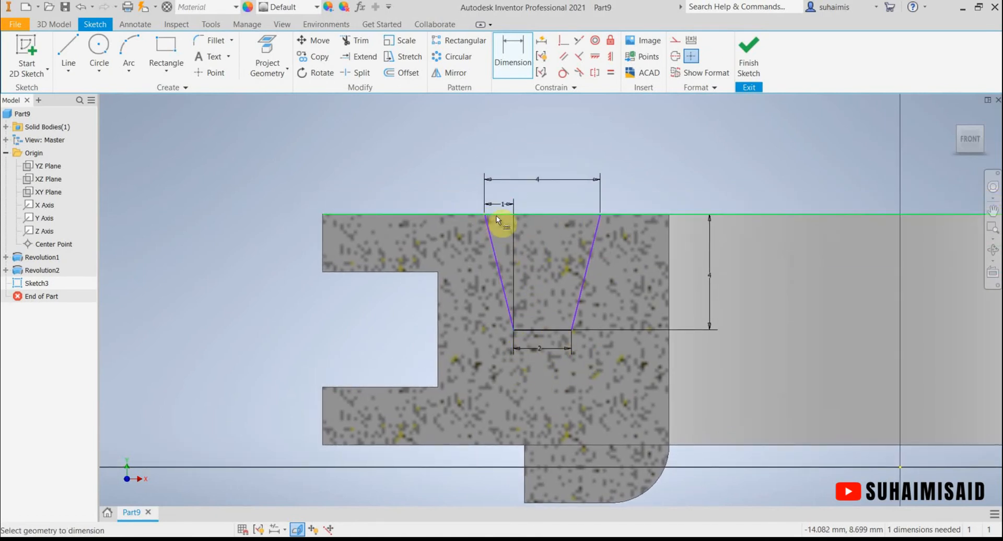
click(584, 271)
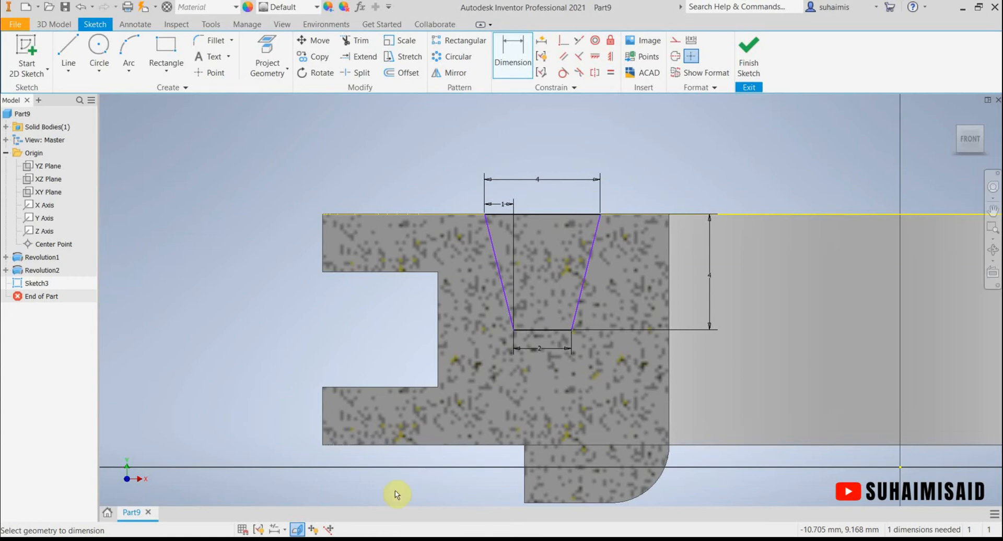
middle_drag(475, 426, 471, 358)
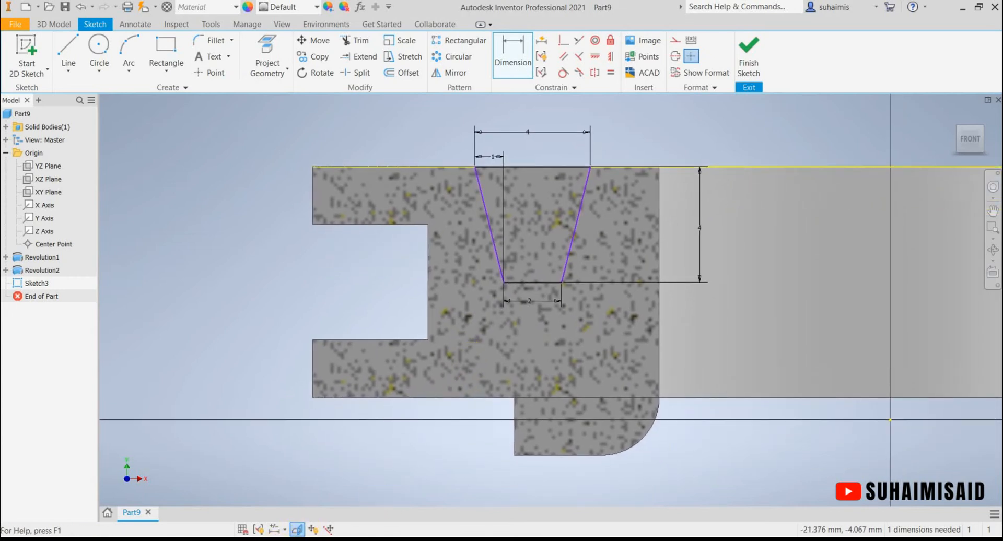
key(alt+Tab)
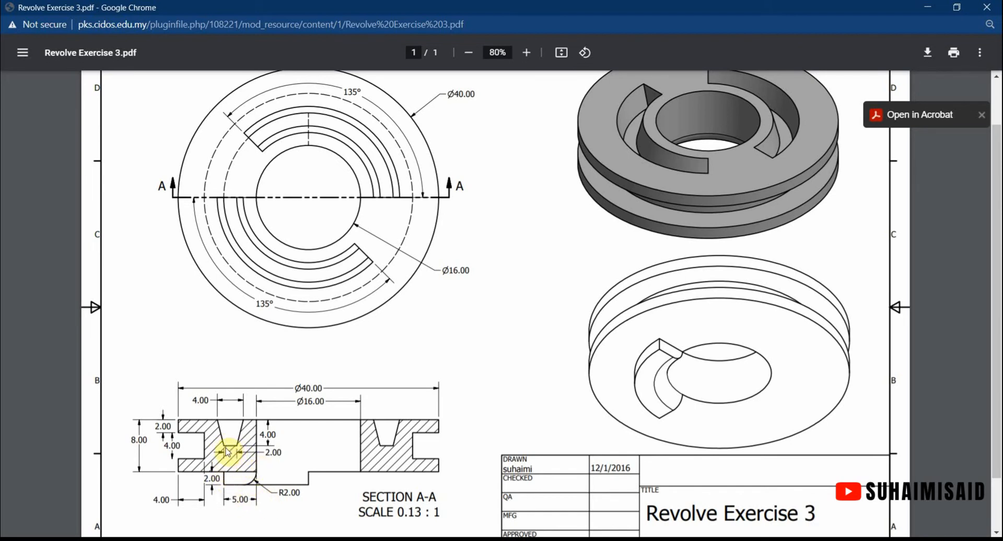
key(alt+Tab)
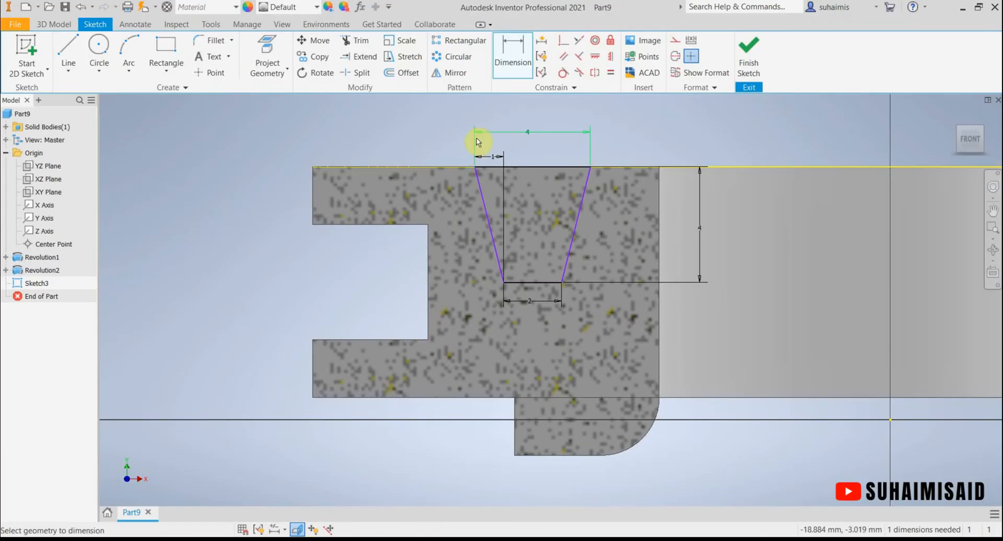
click(669, 303)
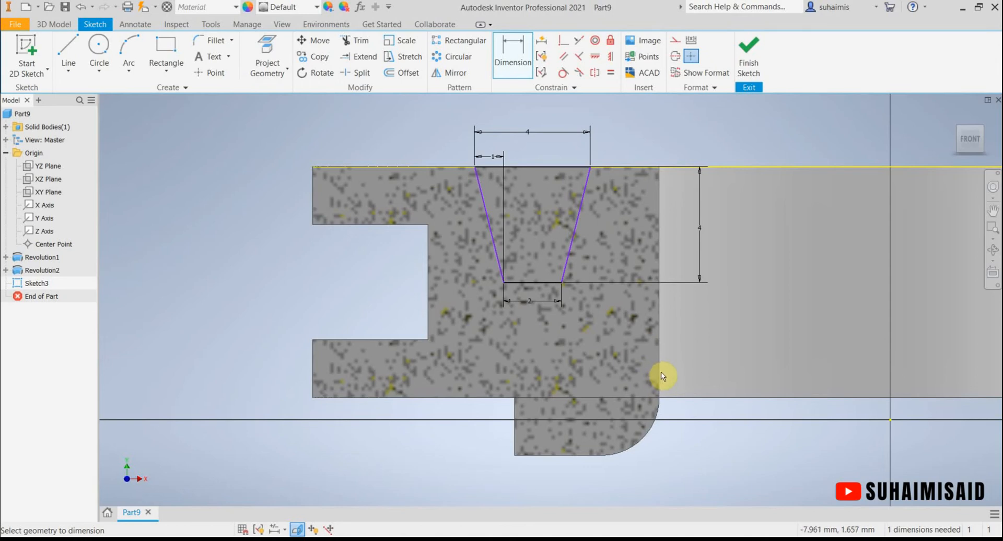
- Project the bore edge into the sketch and dimension the trapezoid's outer base corner 5 mm from it
click(265, 50)
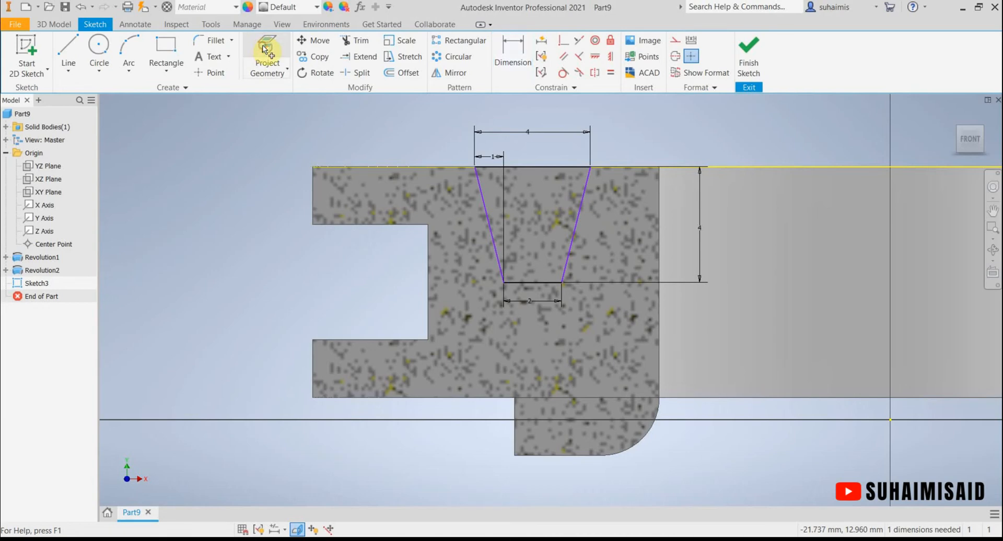
click(661, 251)
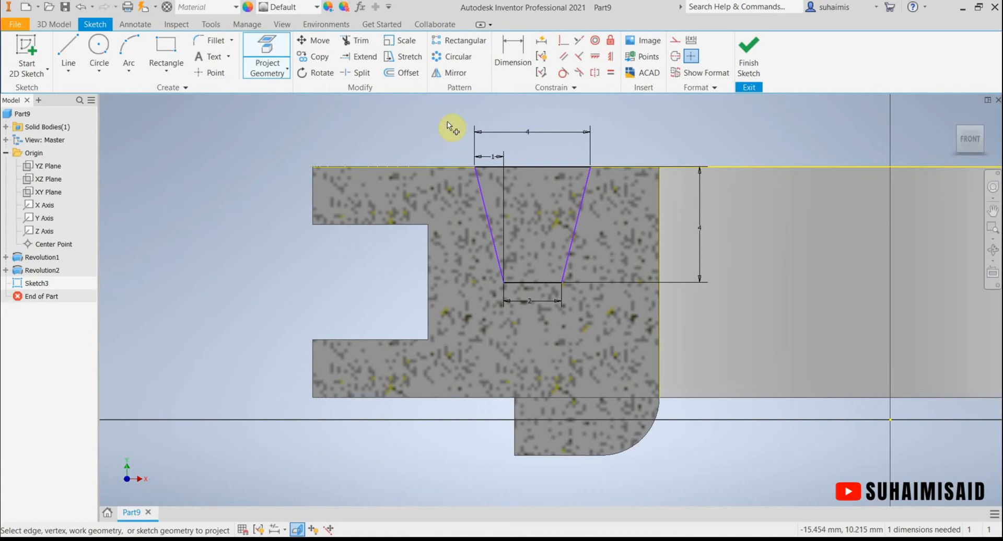
click(508, 68)
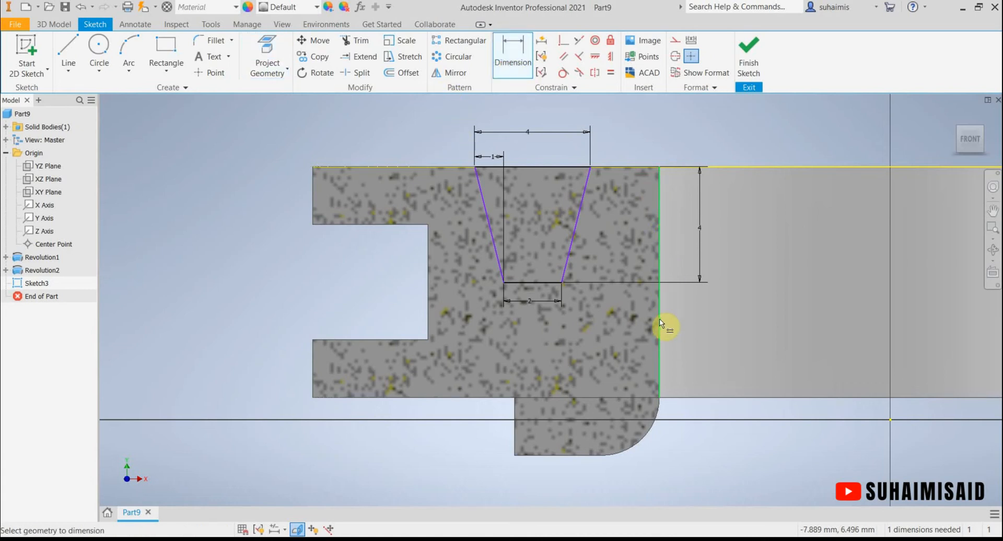
click(659, 346)
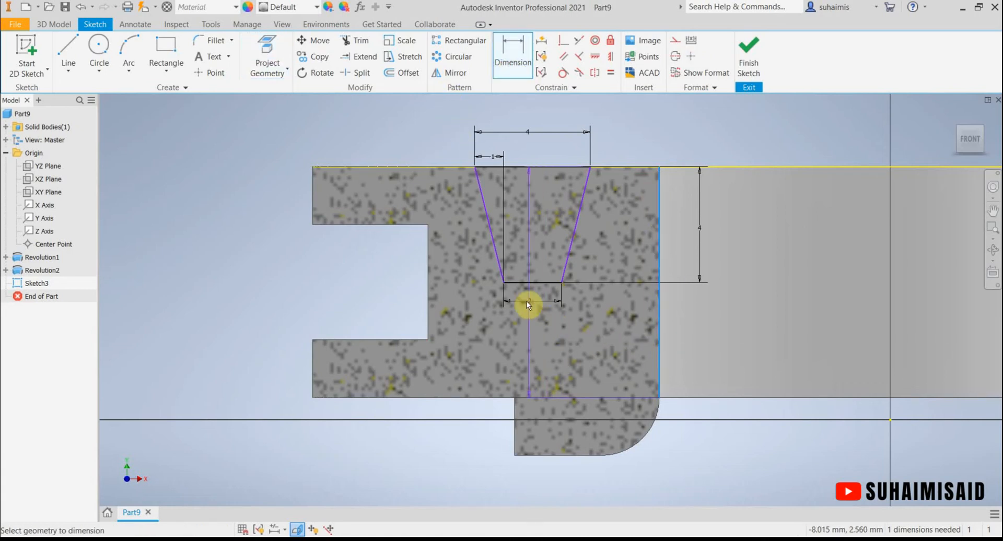
click(505, 286)
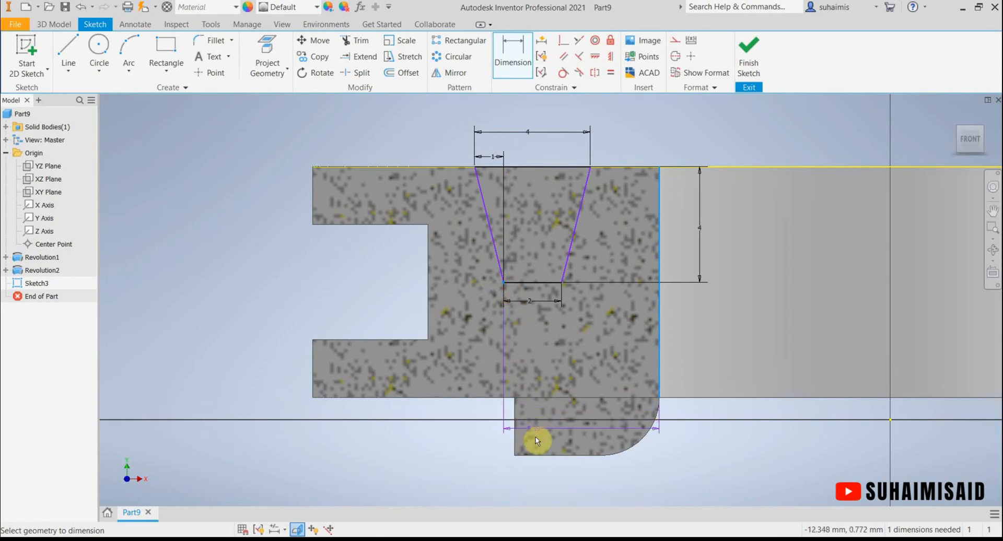
click(539, 478)
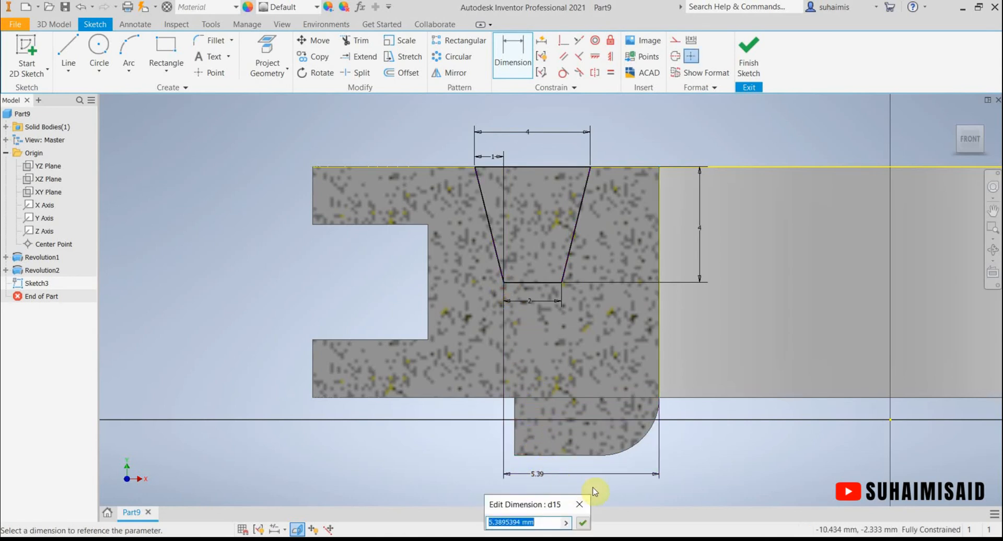
text(5)
key(Return)
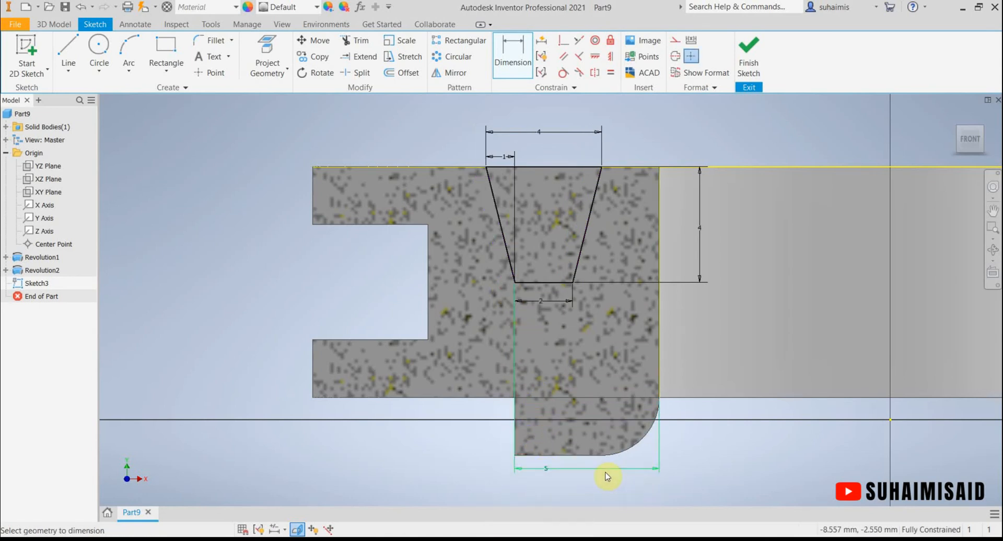
click(516, 455)
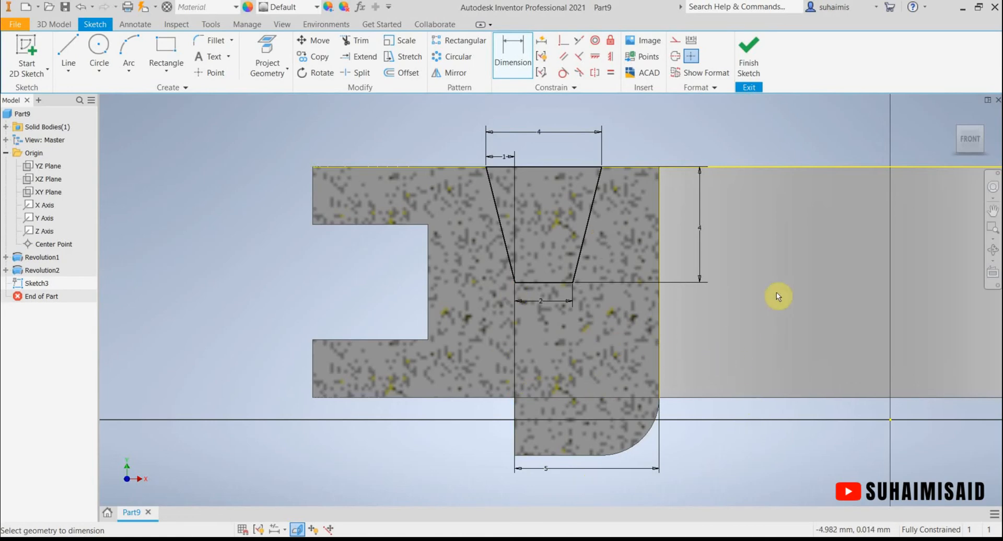
- Draw a vertical line about 9.6 mm long from the origin up past the wheel's upper edge
scroll(847, 363, up, 3)
scroll(846, 363, down, 4)
middle_drag(847, 365, 593, 345)
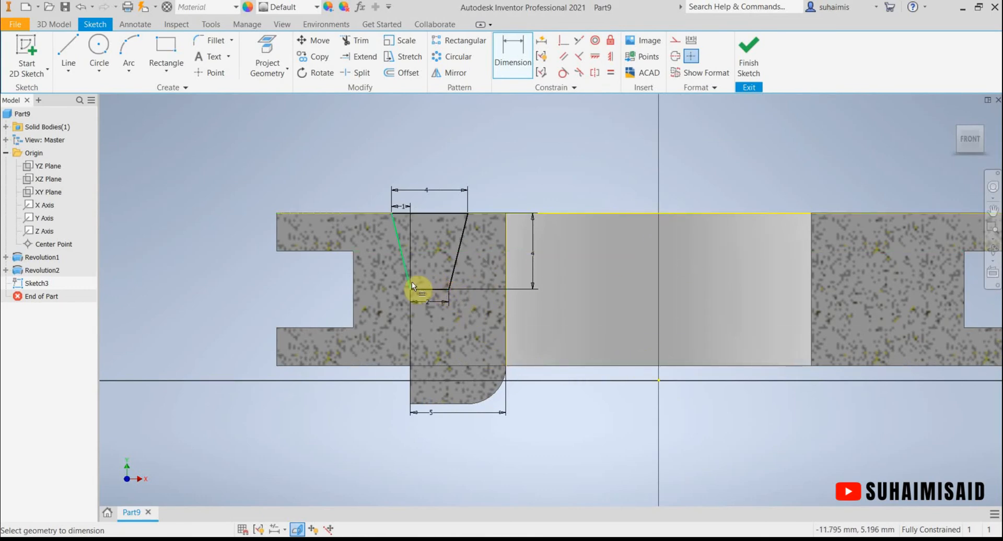
scroll(689, 434, down, 2)
scroll(702, 434, up, 3)
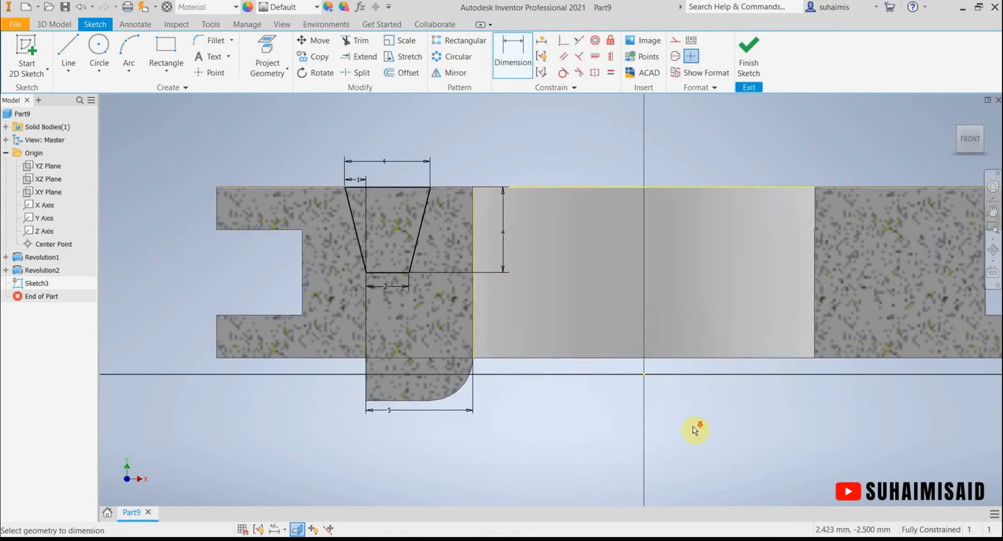
middle_drag(687, 427, 619, 427)
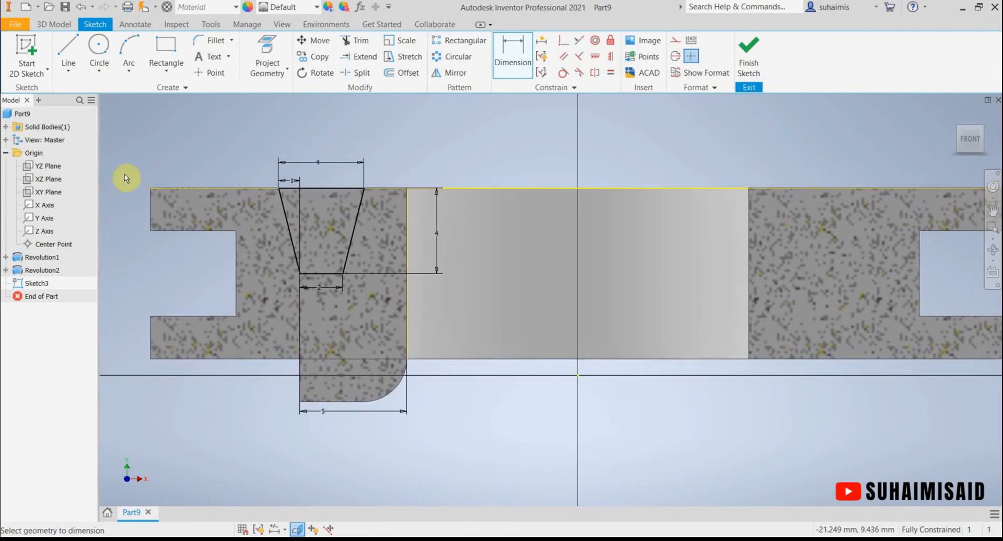
click(68, 53)
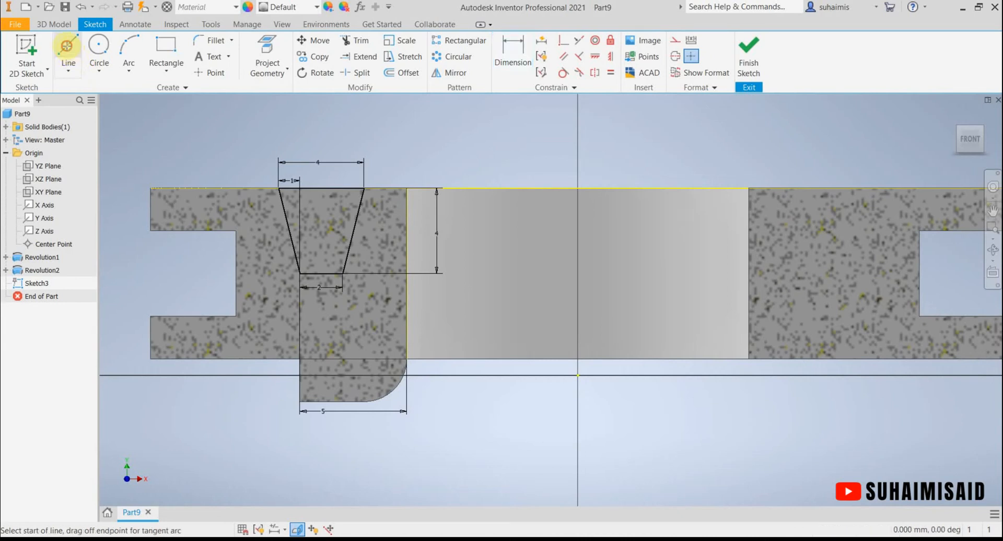
click(578, 375)
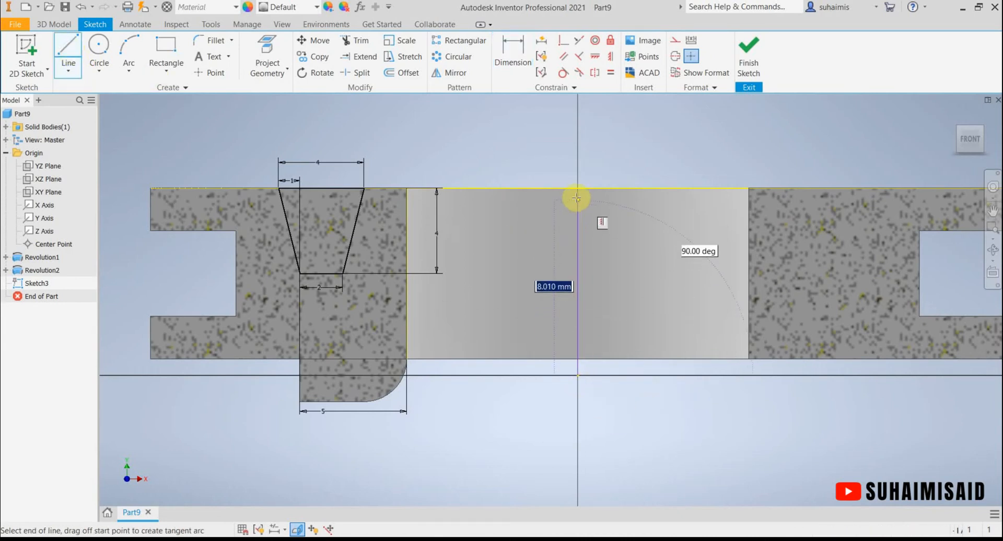
click(578, 168)
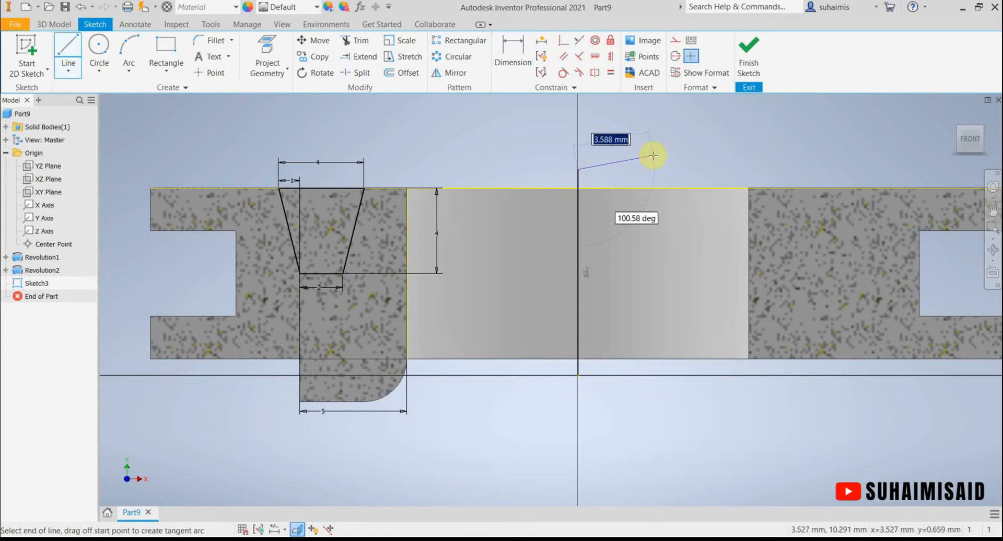
key(Escape)
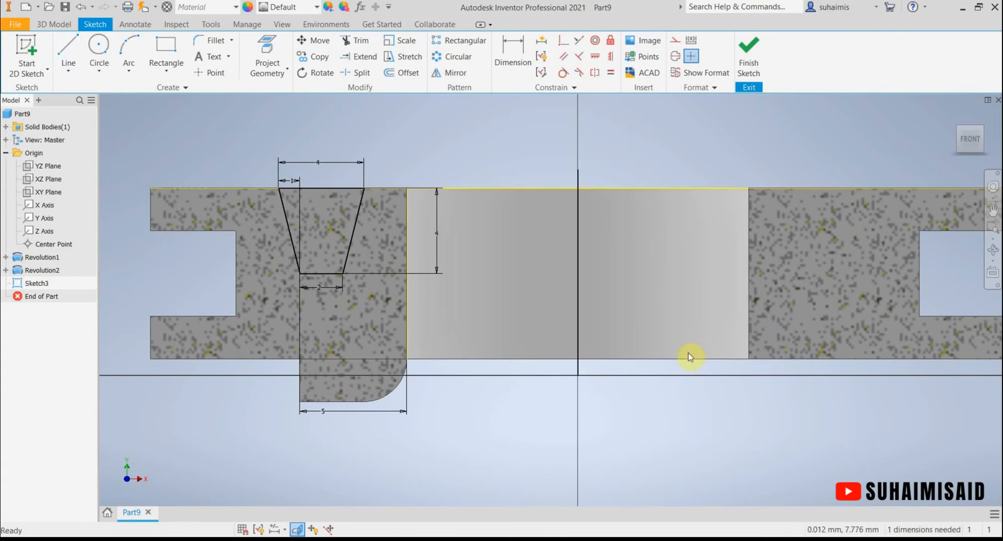
- Check in the reference drawing's section view how the second tapered slot sits opposite the first
scroll(692, 398, up, 4)
scroll(708, 417, down, 6)
middle_drag(708, 416, 669, 399)
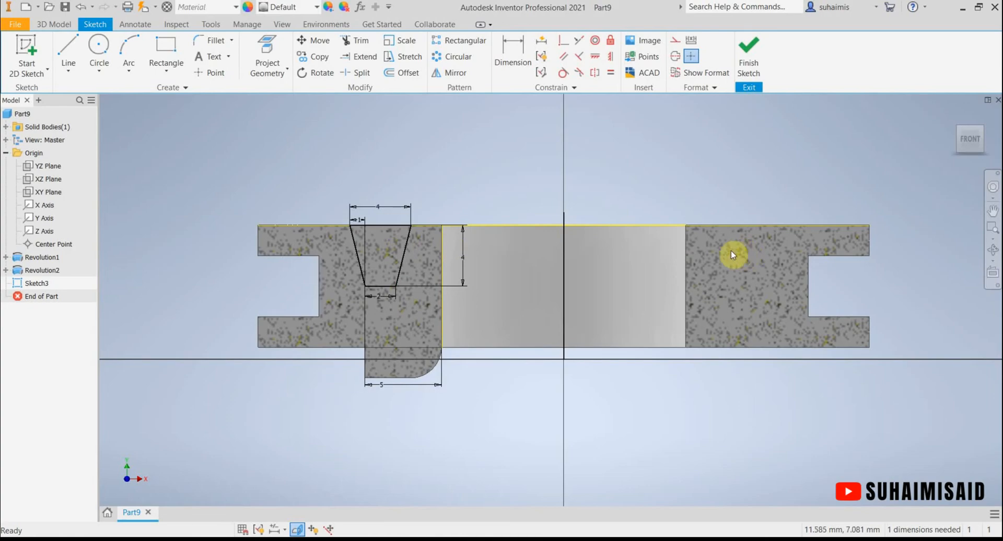
click(261, 540)
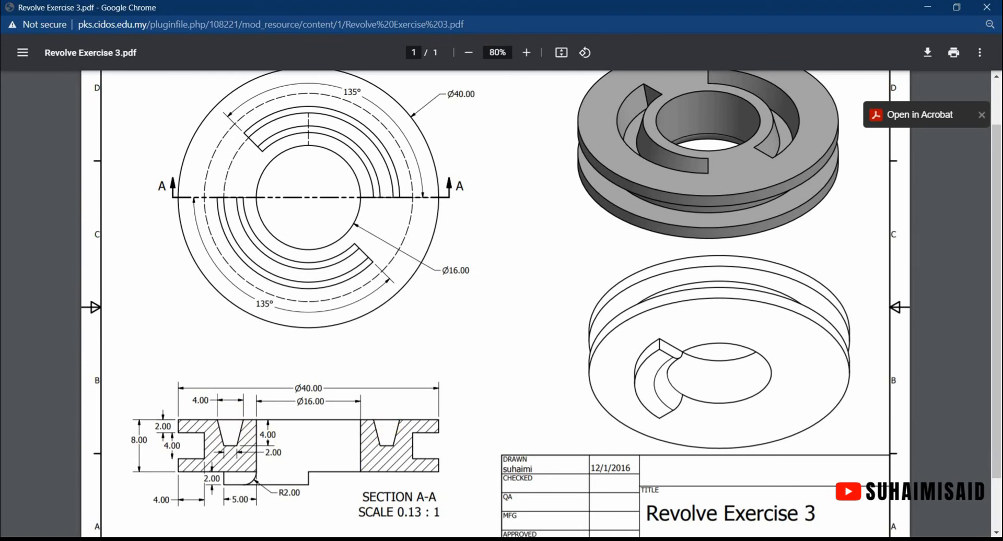
click(285, 540)
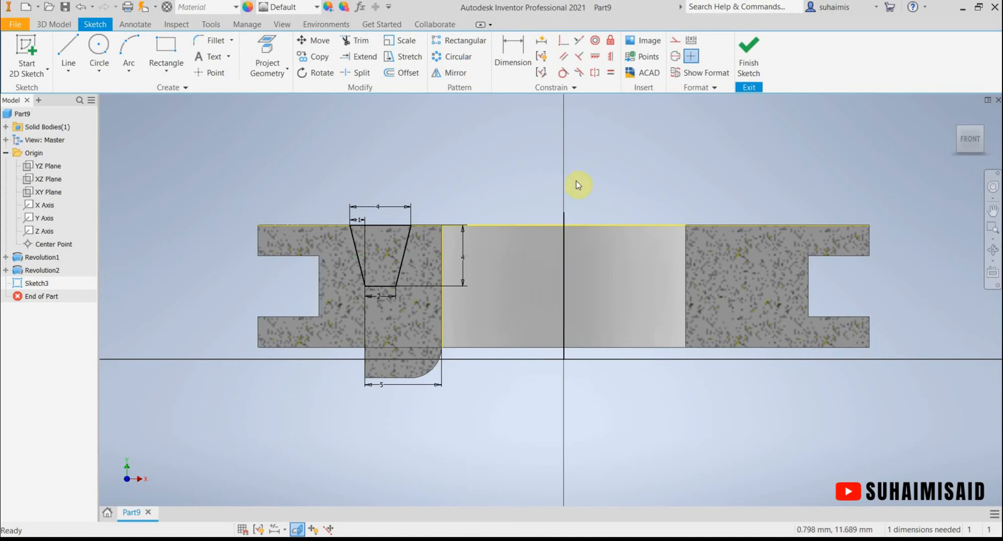
- Mirror the trapezoid's four lines about the vertical line through the origin to the opposite side of the wheel
click(562, 226)
click(450, 73)
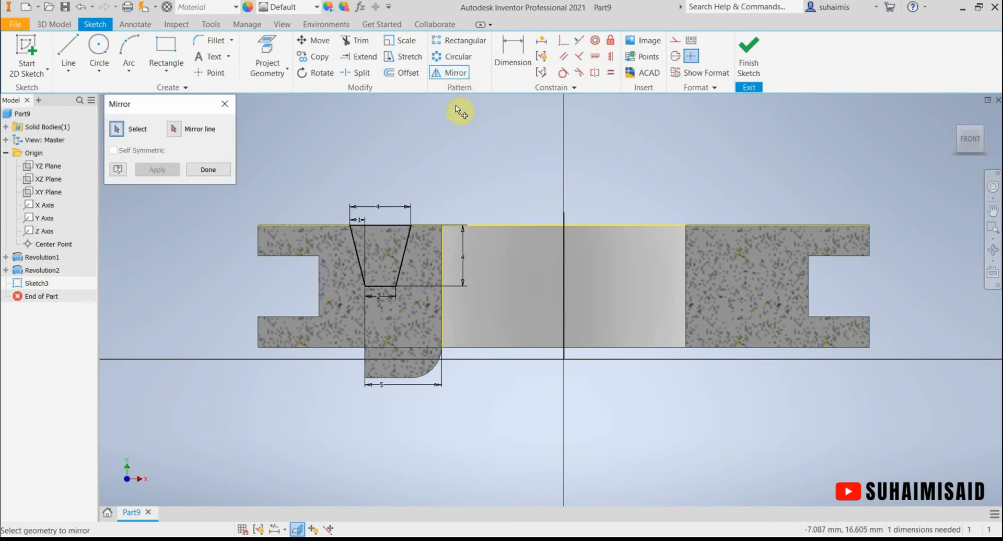
click(406, 240)
click(380, 286)
click(362, 272)
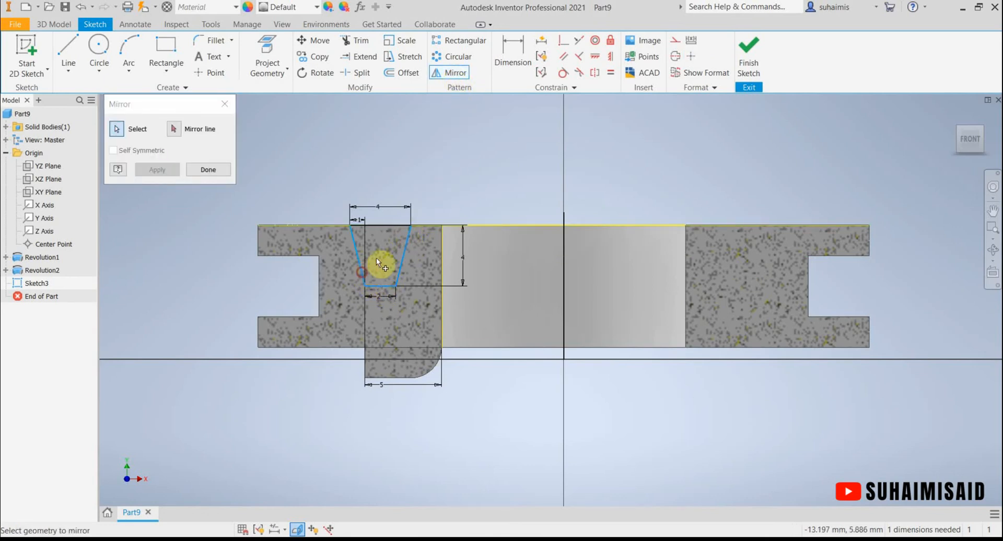
click(391, 226)
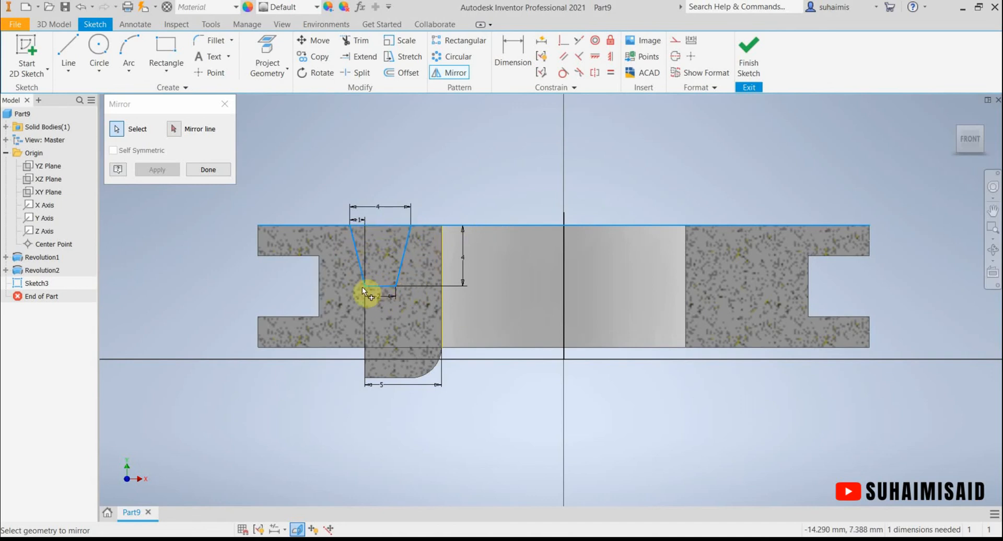
click(177, 135)
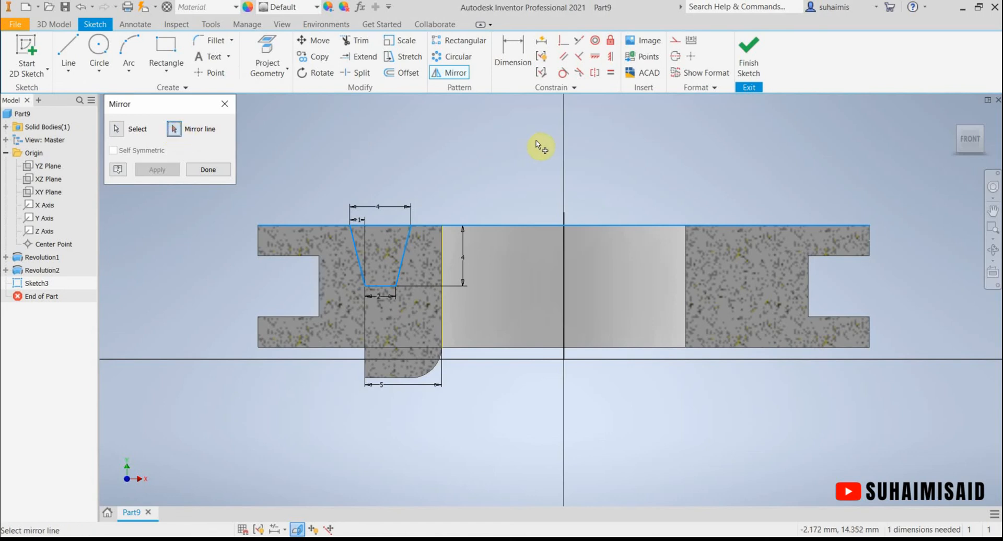
click(566, 256)
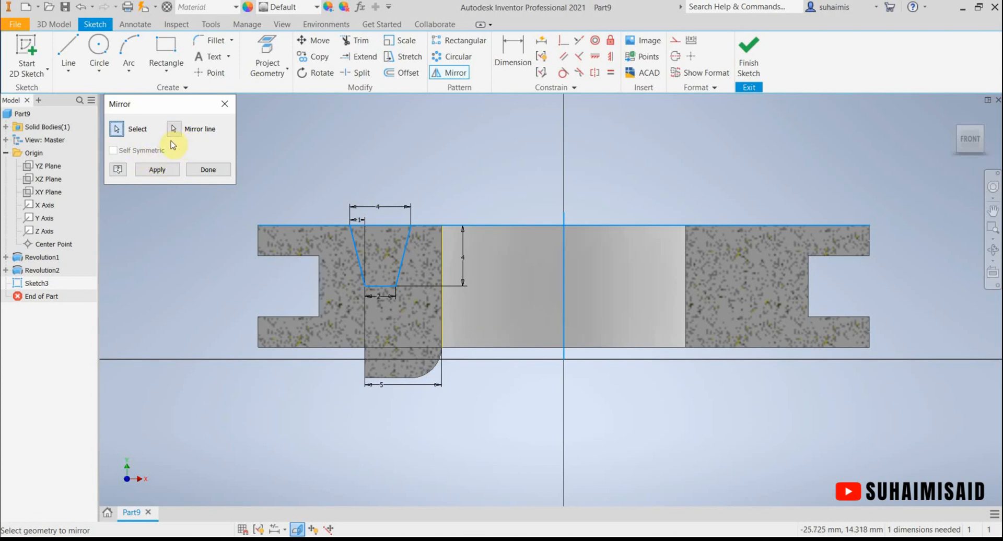
click(157, 170)
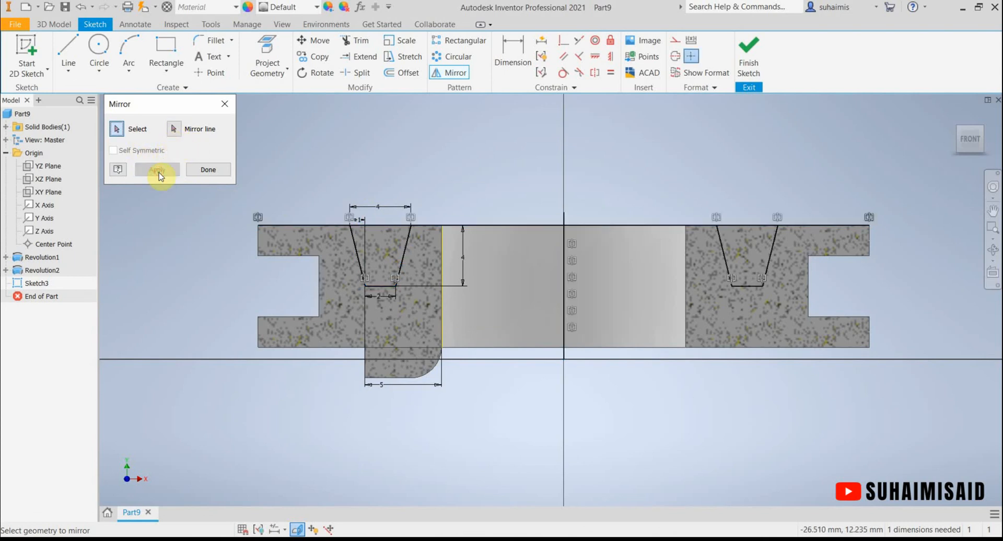
click(225, 107)
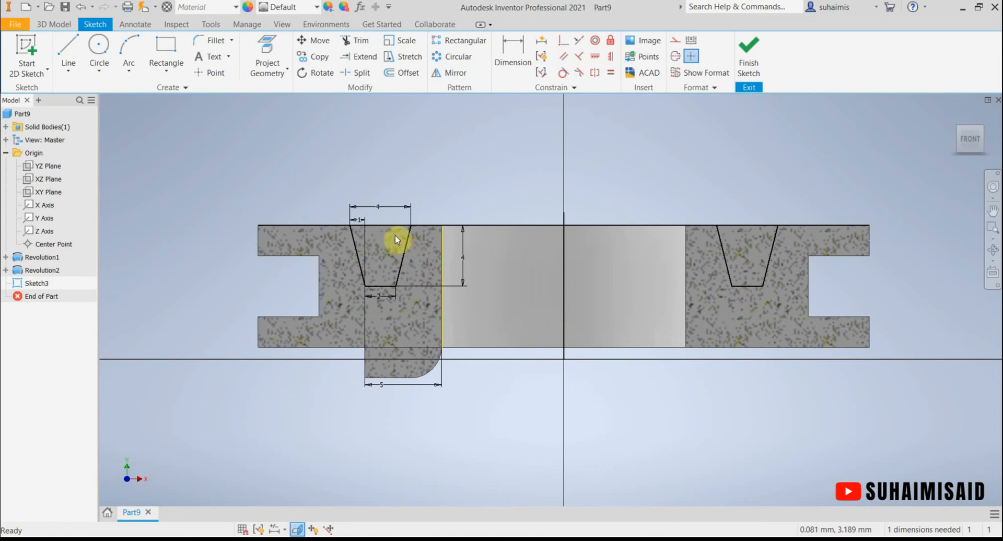
- Test the mirrored link by setting the trapezoid's upper width to 6 mm and back to 4 mm
double_click(377, 209)
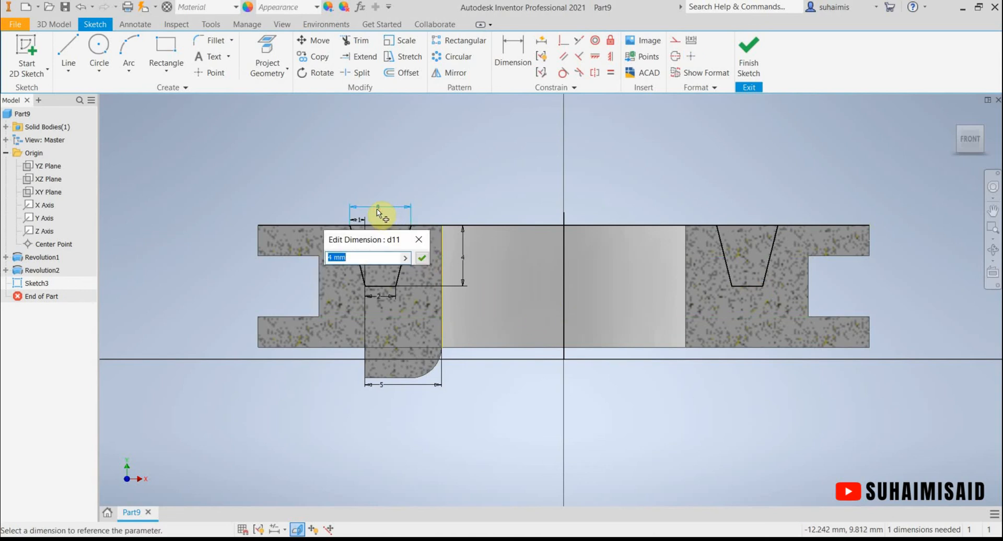
text(4)
key(Return)
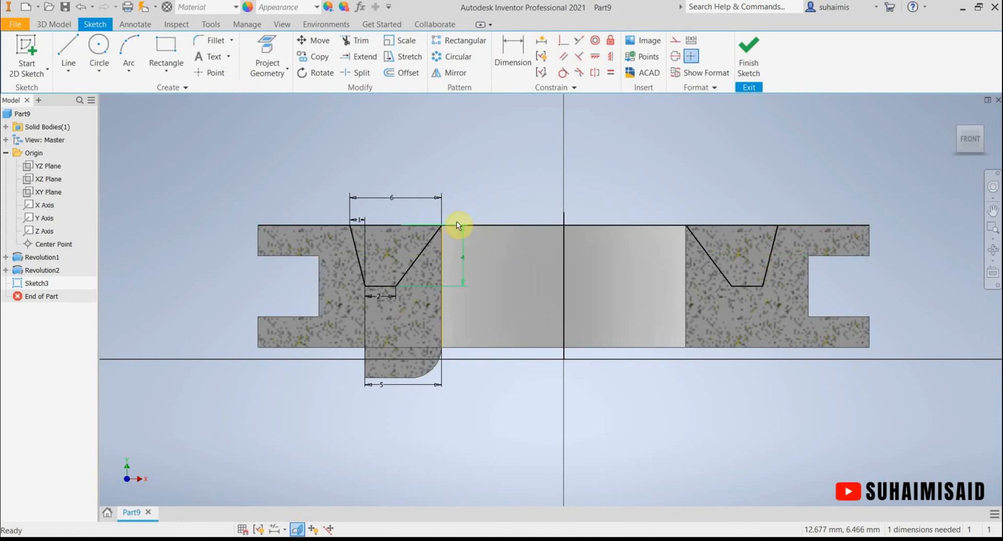
double_click(391, 198)
text(4)
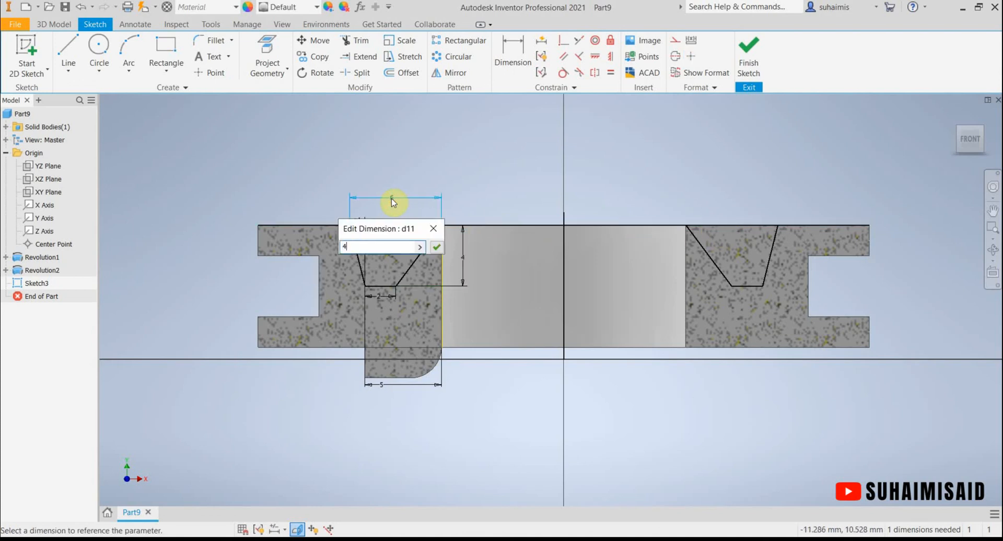
key(Return)
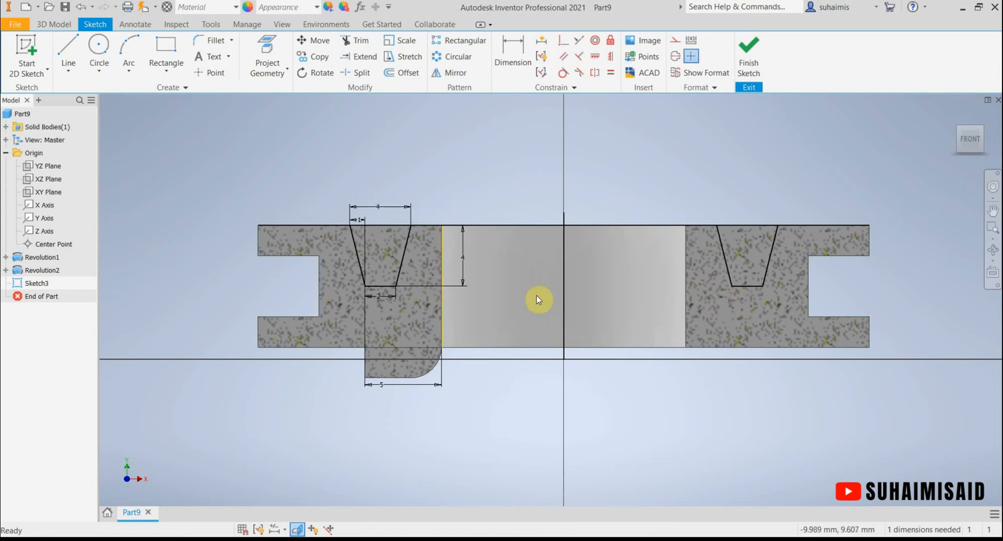
- Finish the sketch and set up a Revolve of both trapezoid profiles about the vertical centre axis
click(749, 53)
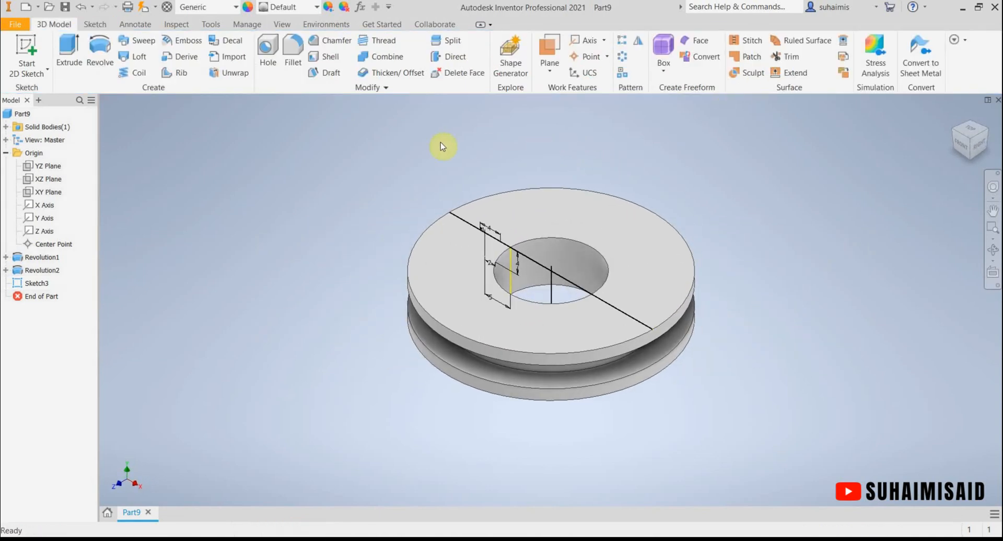
click(102, 57)
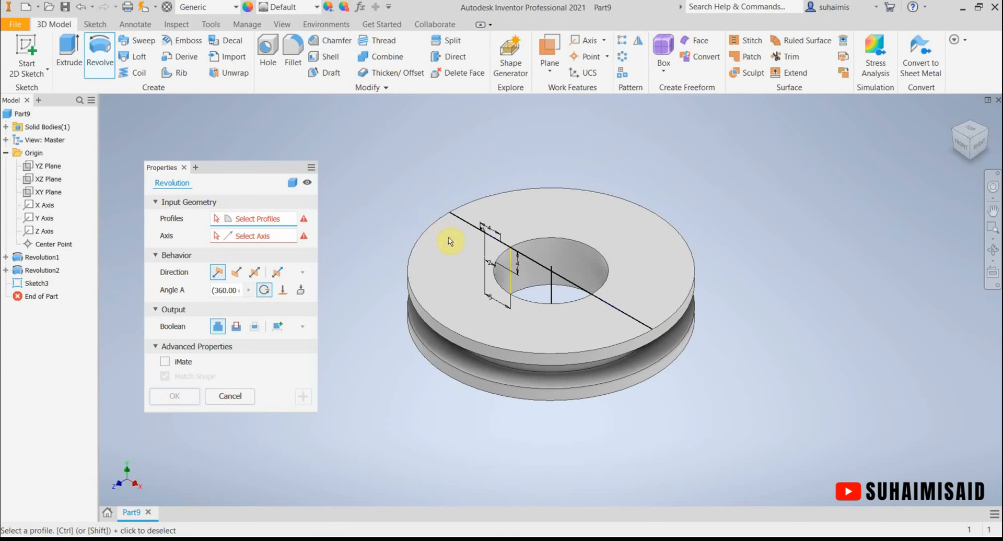
click(492, 255)
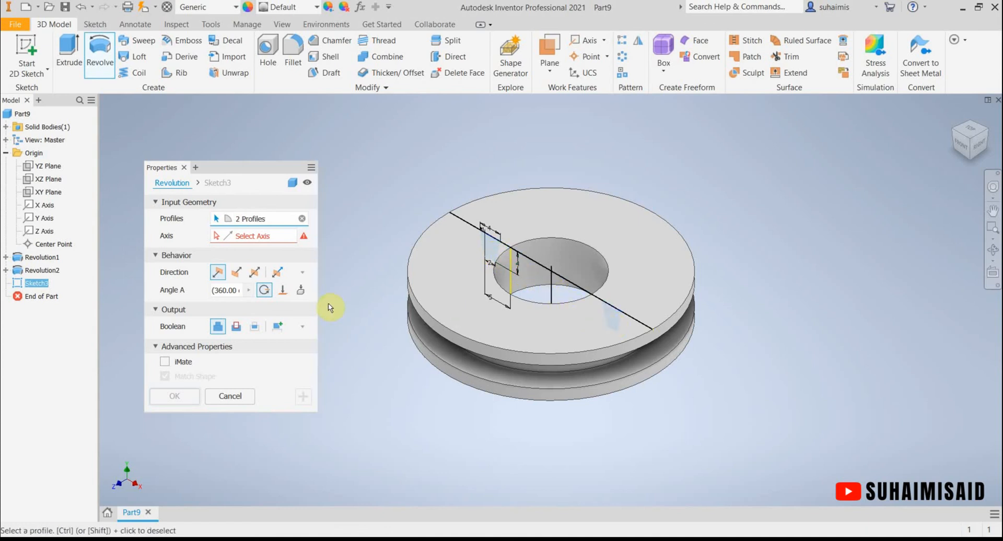
click(251, 238)
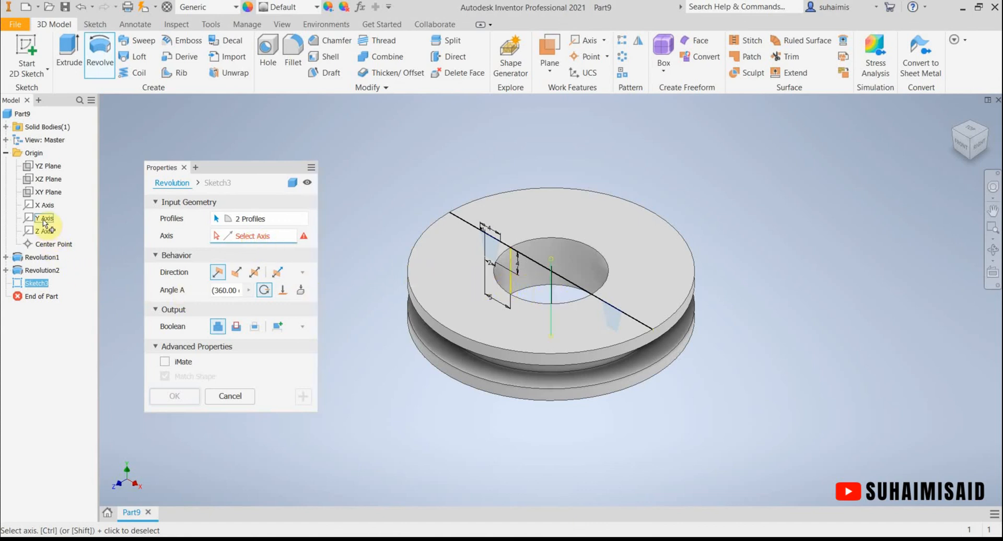
click(554, 296)
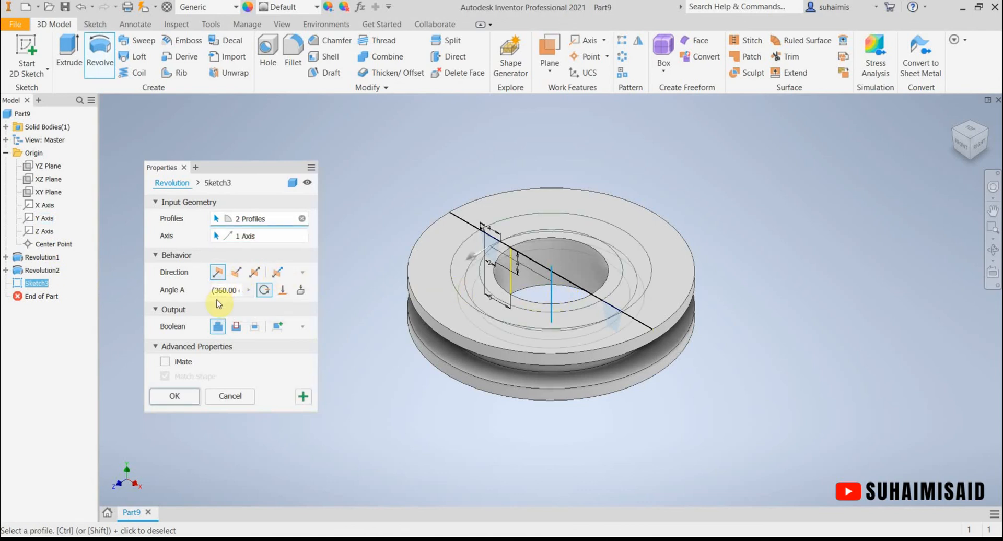
- Compare with the reference drawing and set the revolution to a cut with an angle of 135°
click(257, 540)
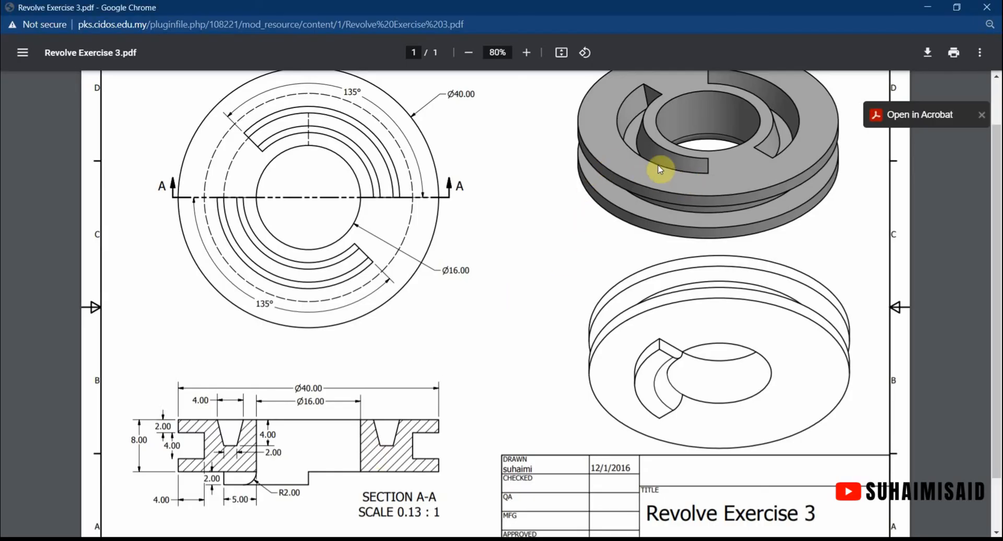
click(293, 539)
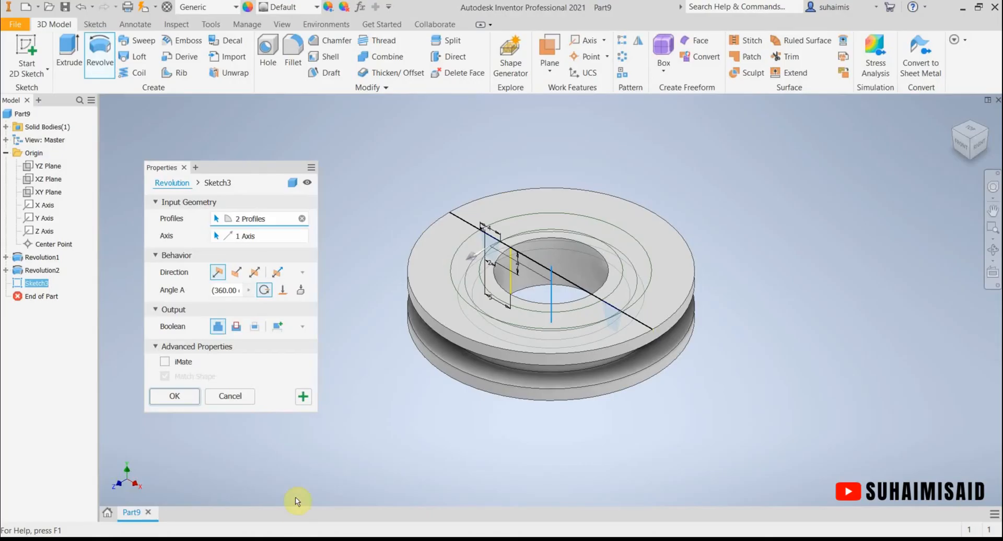
click(236, 327)
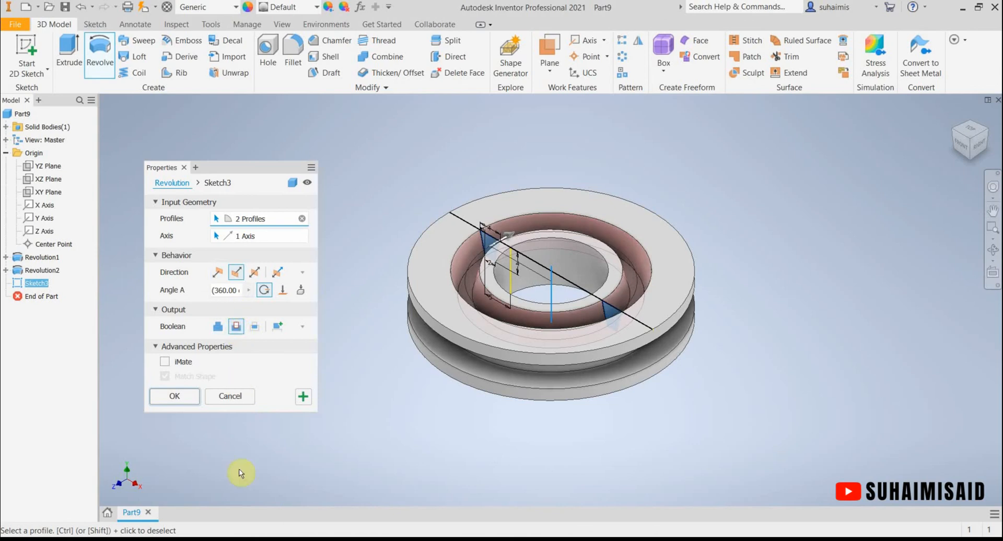
click(257, 539)
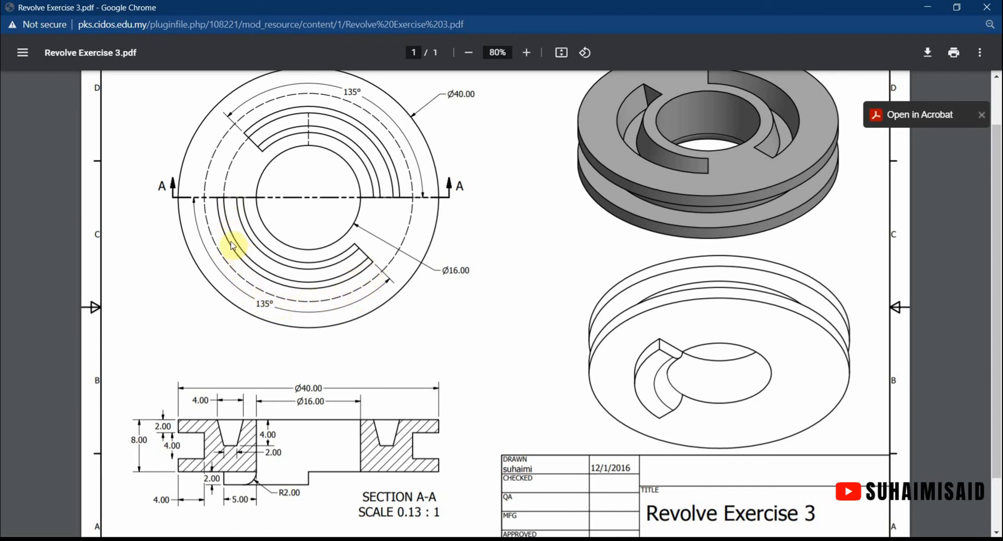
click(306, 537)
click(236, 290)
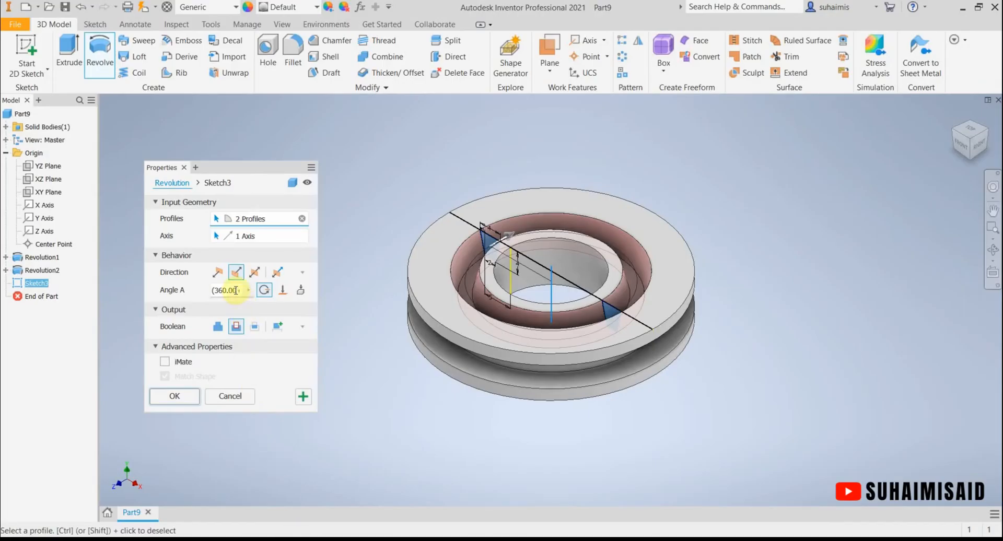
text(90)
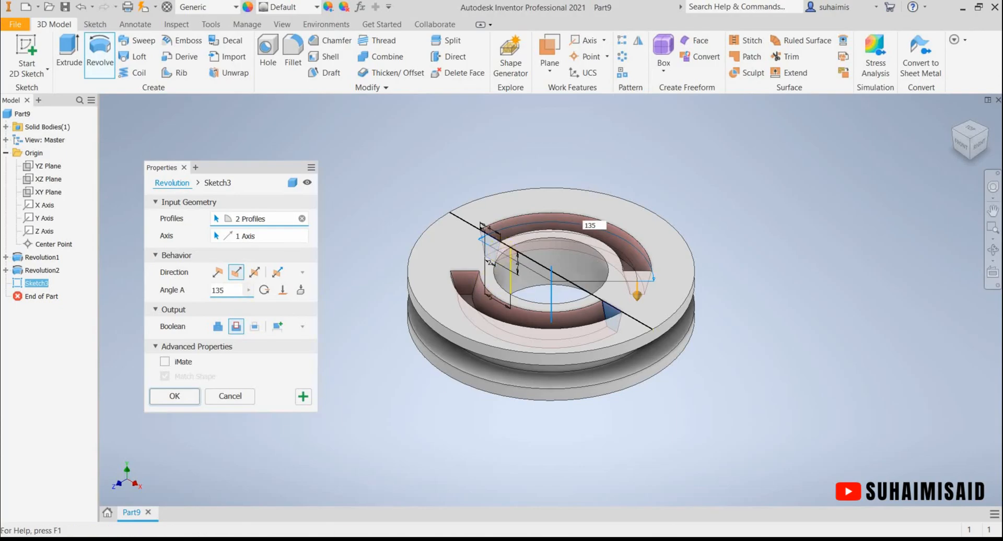
- Recheck the slot direction in the drawing, switch the revolved cut to the default direction and create it
key(alt+Tab)
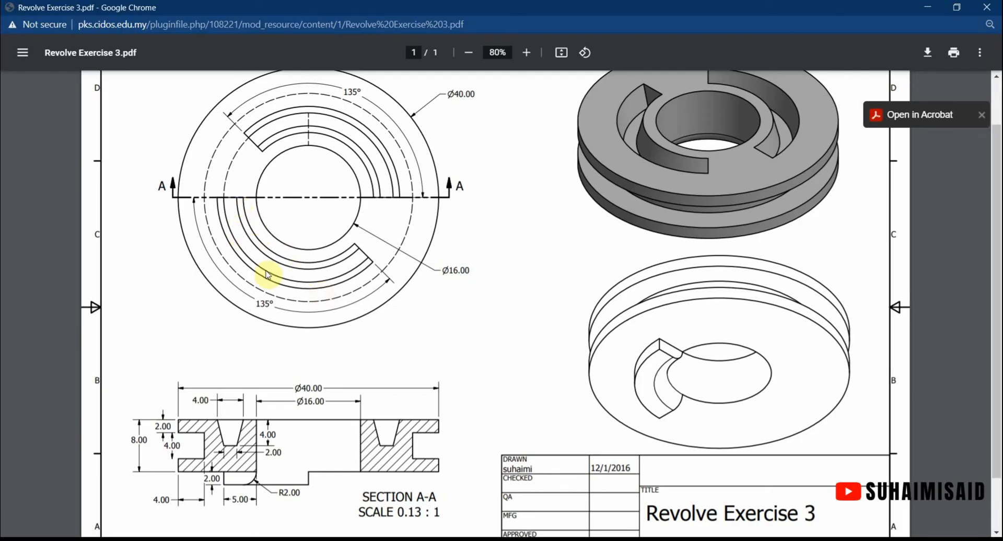
key(alt+Tab)
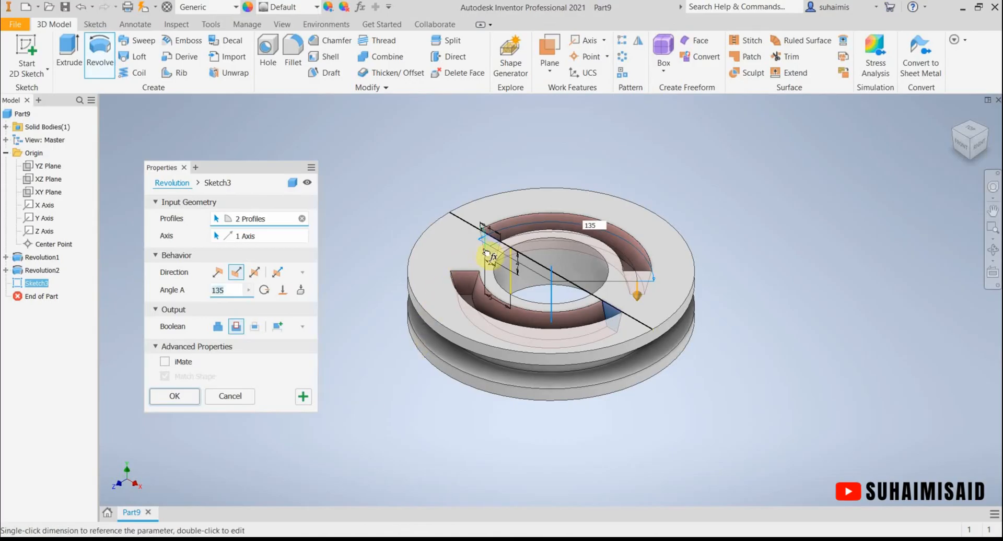
click(218, 272)
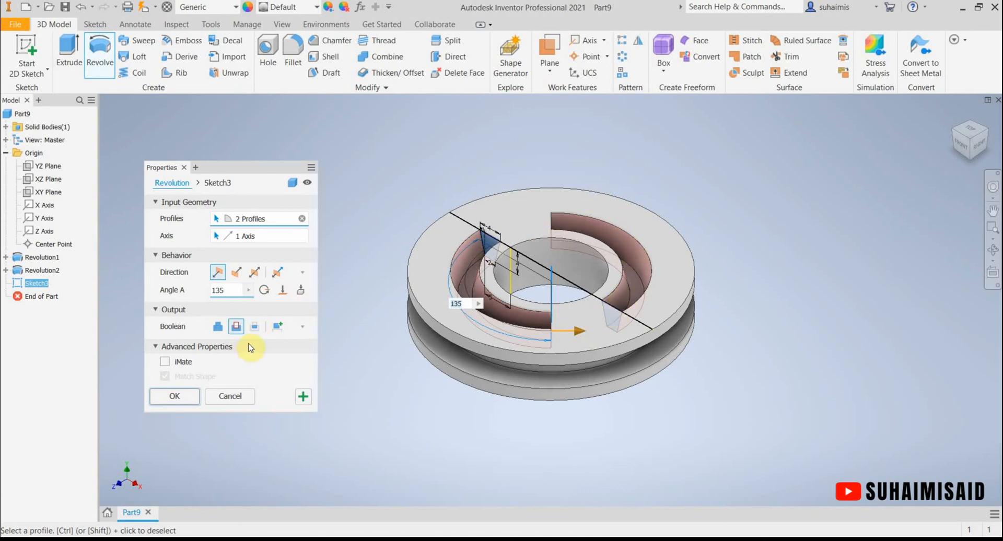
click(189, 402)
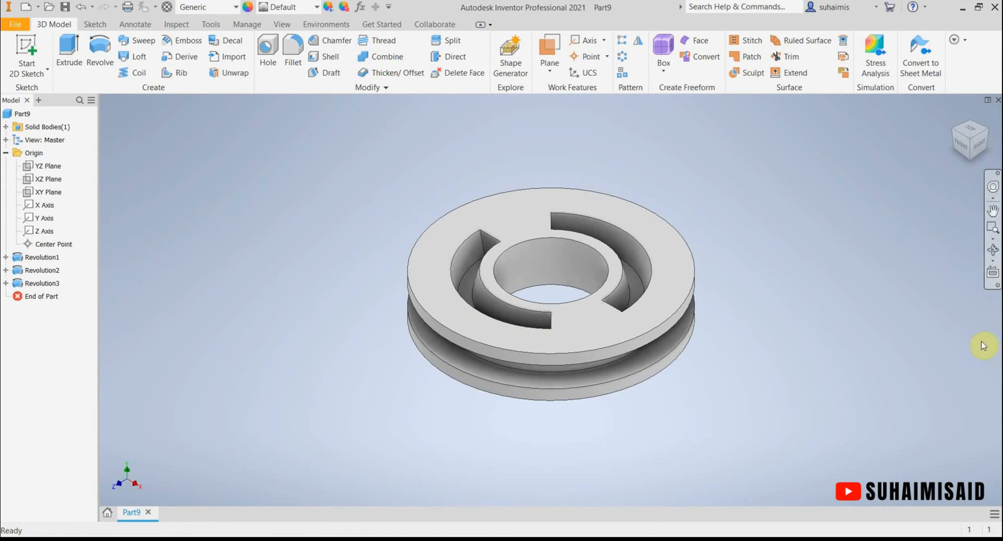
- Orbit the wheel to examine the two tapered slots from above and return to the home view
click(993, 250)
drag(587, 342, 619, 346)
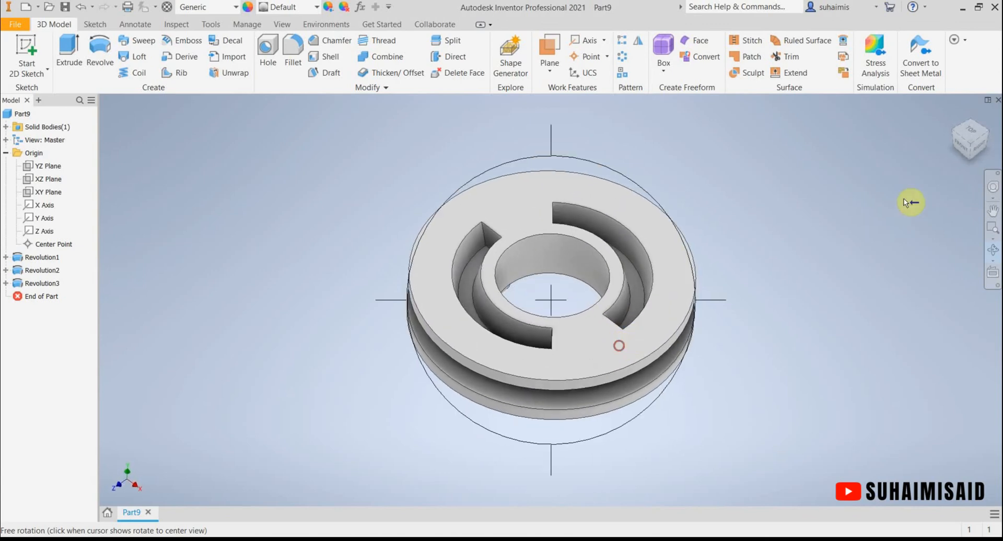
click(966, 120)
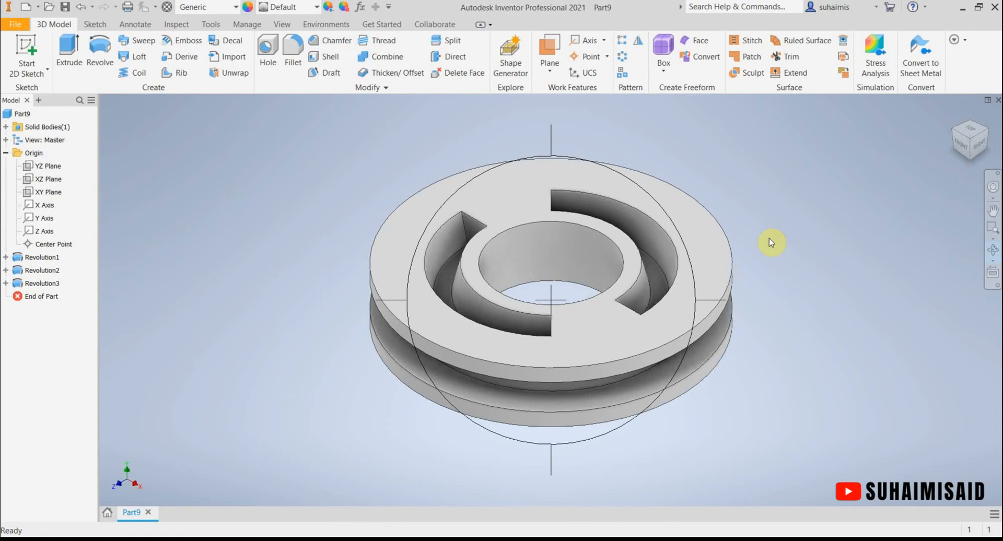
key(F4)
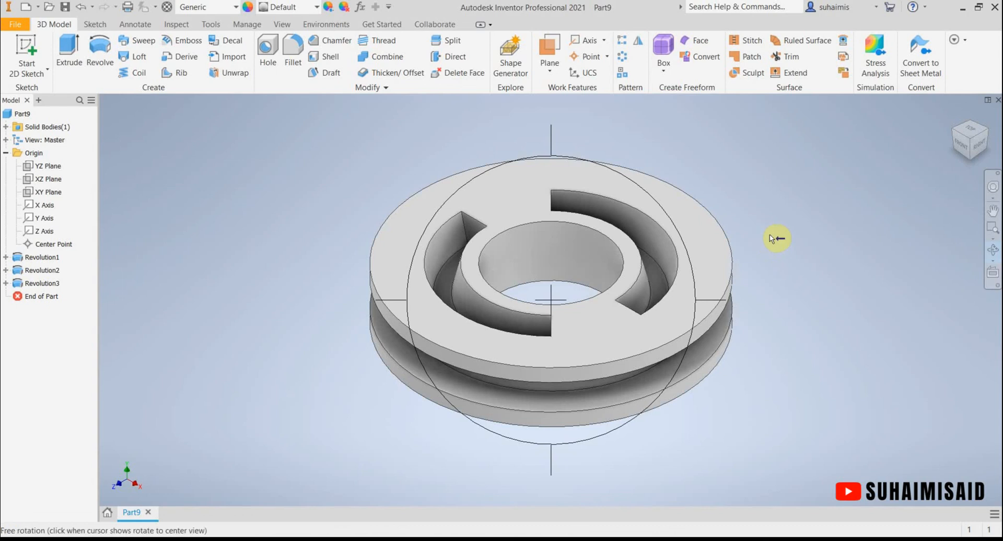